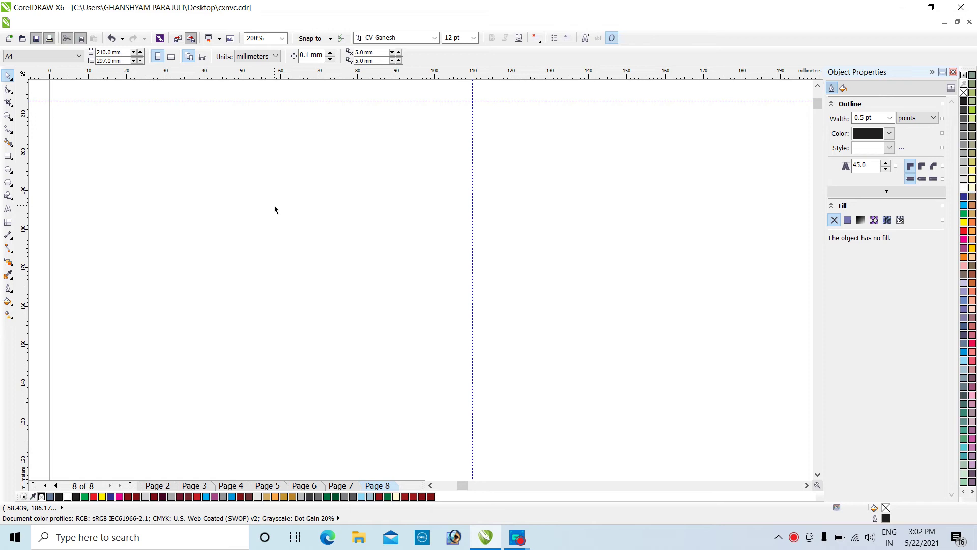
Step: Draw a circle about 90 mm in diameter on Page 8
click(8, 170)
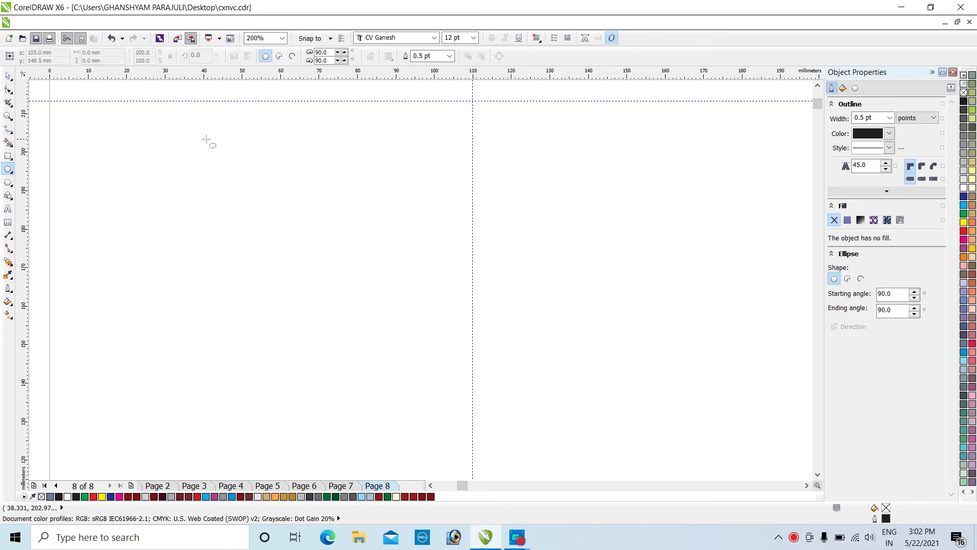
drag(247, 145, 585, 439)
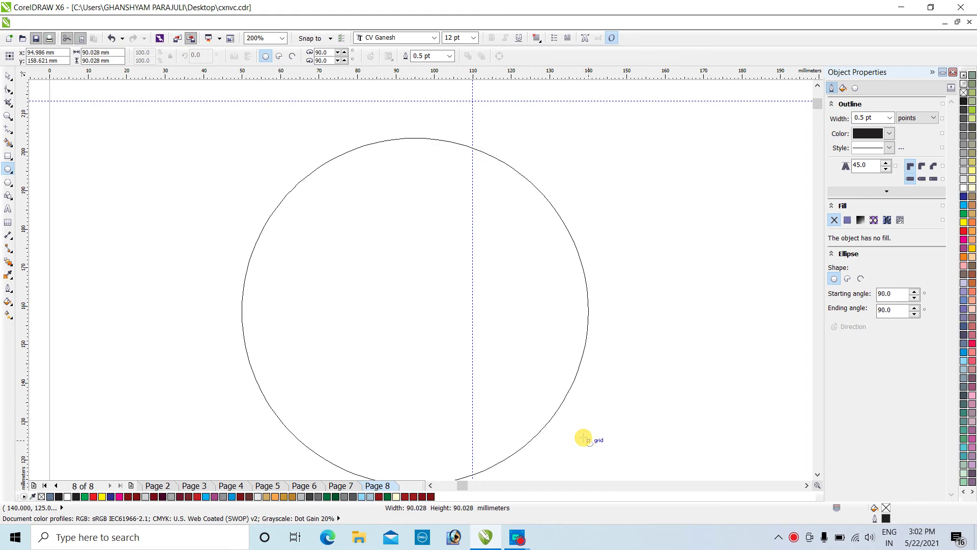
click(9, 75)
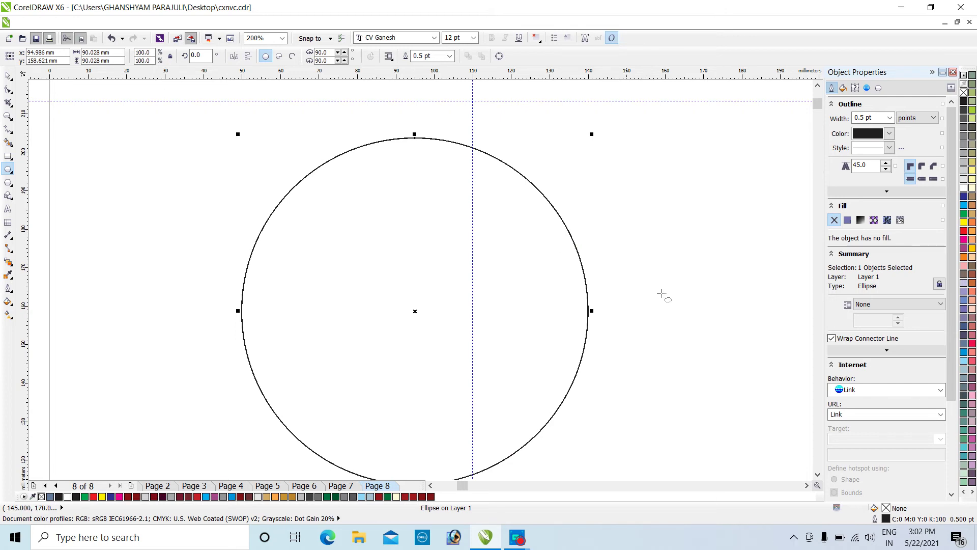
Step: Move the circle's centre onto the intersection of the two guidelines and fill the circle with red
scroll(504, 294, down, 1)
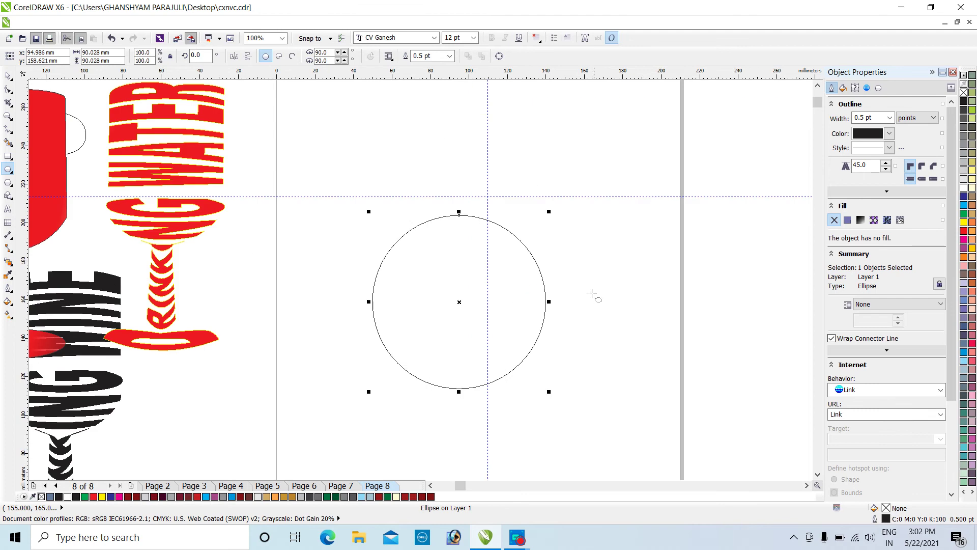
click(8, 76)
drag(485, 243, 497, 170)
drag(513, 203, 534, 180)
scroll(534, 180, up, 2)
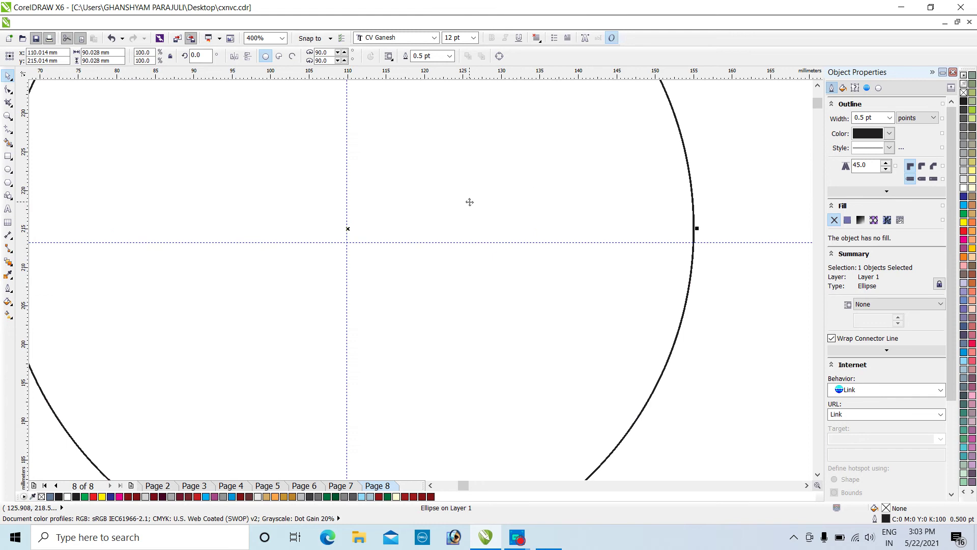
drag(469, 202, 463, 209)
scroll(546, 221, down, 1)
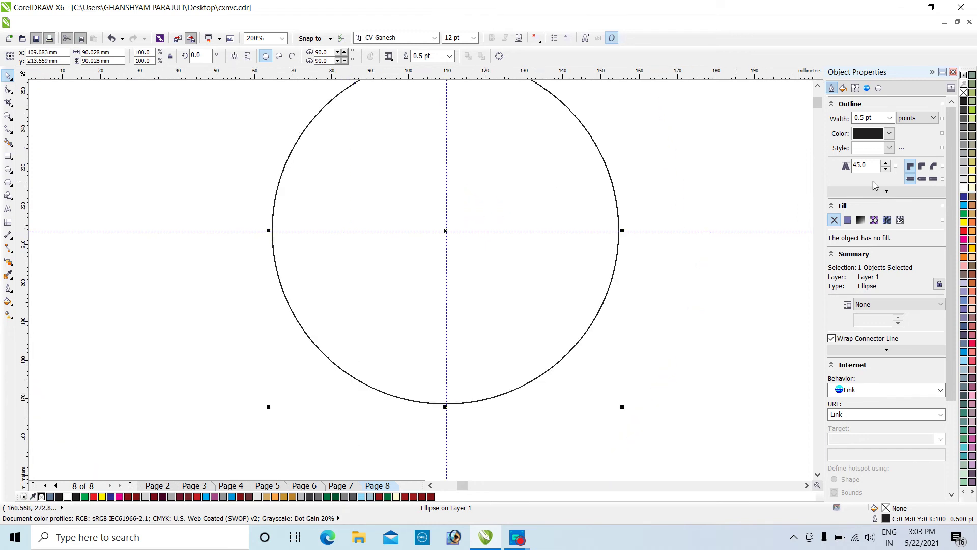
click(964, 231)
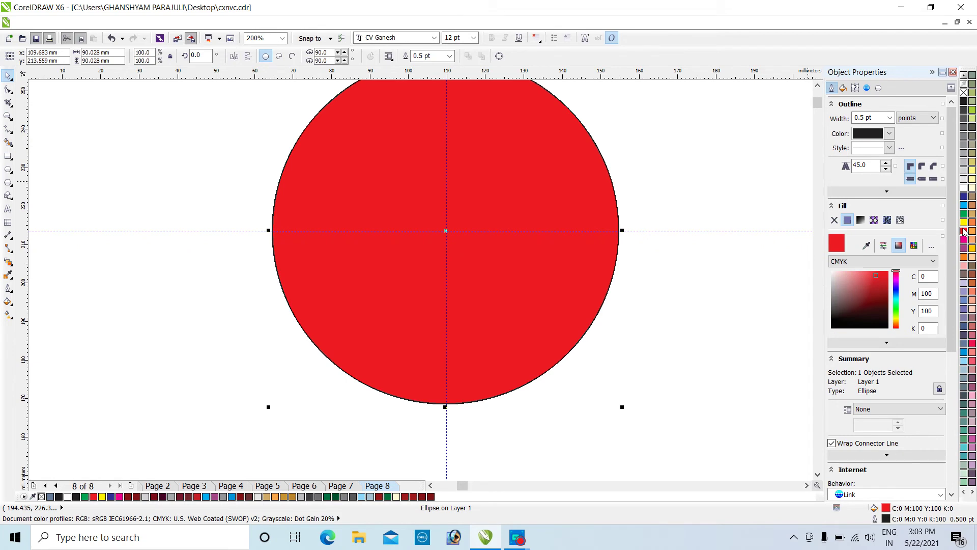
click(818, 87)
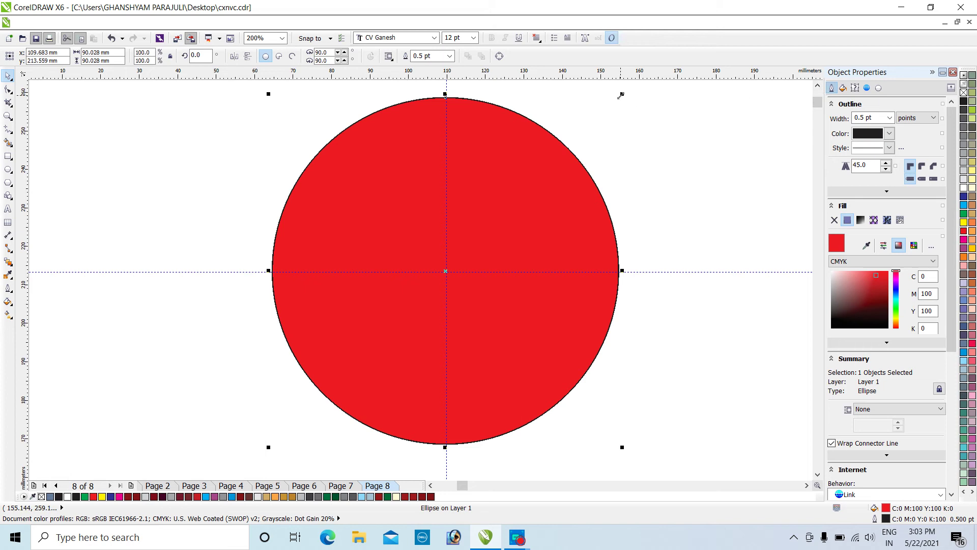
drag(621, 95, 612, 107)
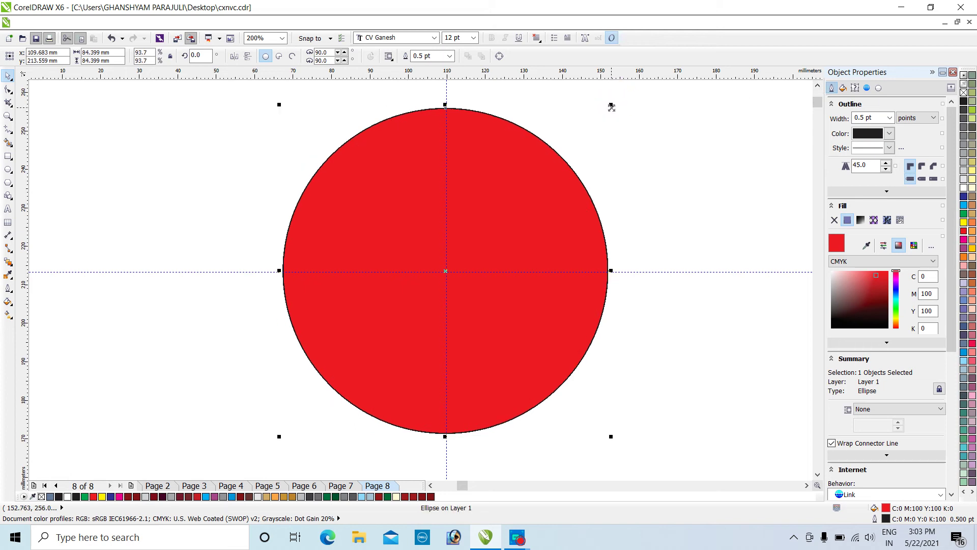
key(ctrl+z)
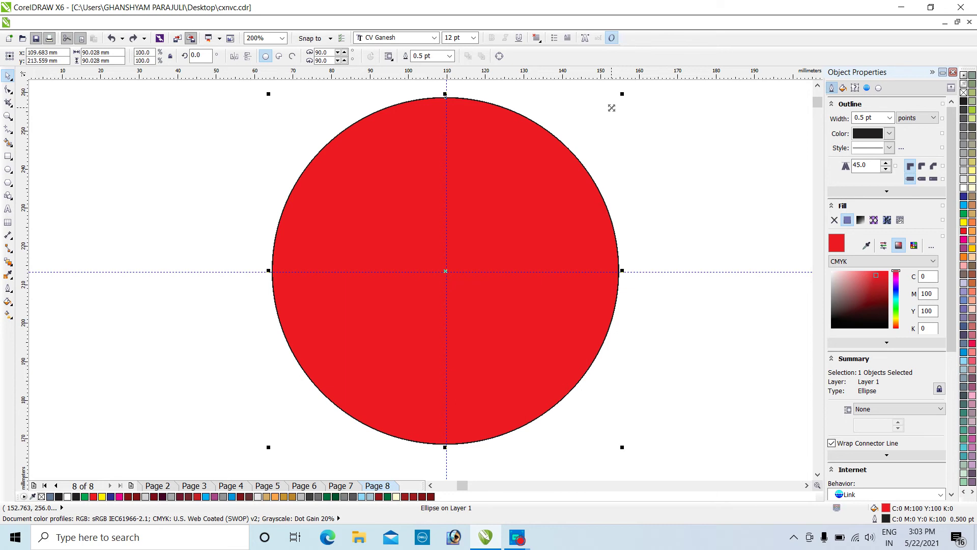
click(628, 142)
click(550, 178)
drag(564, 177, 635, 198)
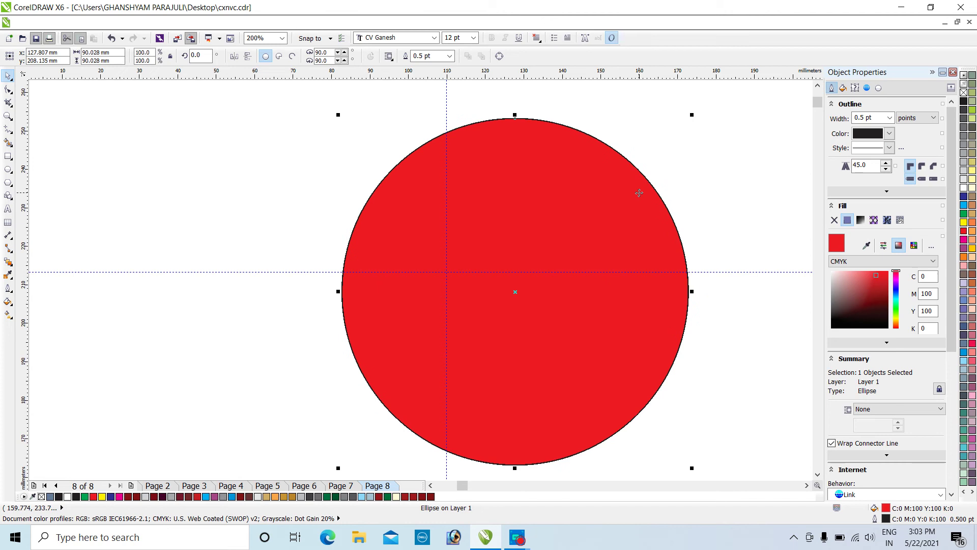
key(ctrl+z)
Step: Duplicate the red circle with 5 mm horizontal and vertical offsets, and align both circles' centres on one vertical axis
key(ctrl+d)
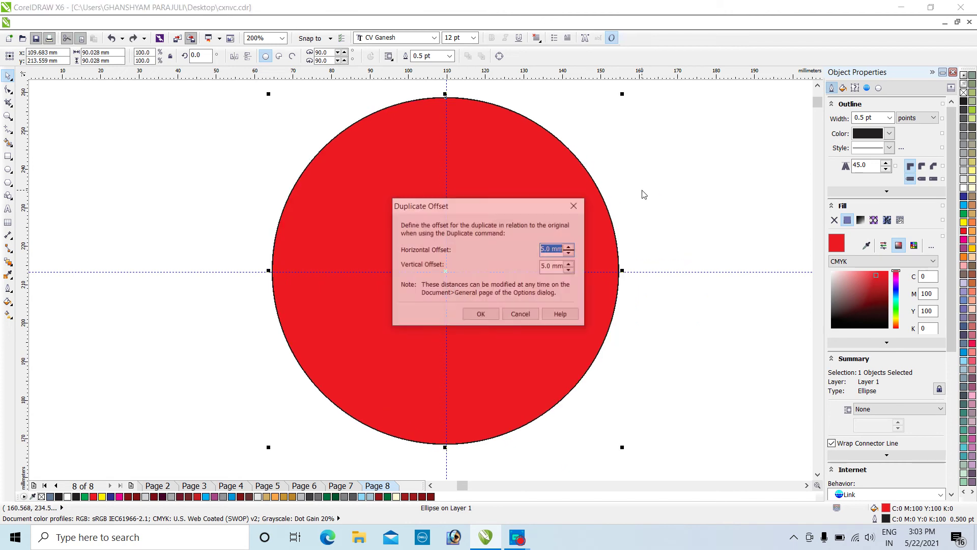
click(479, 314)
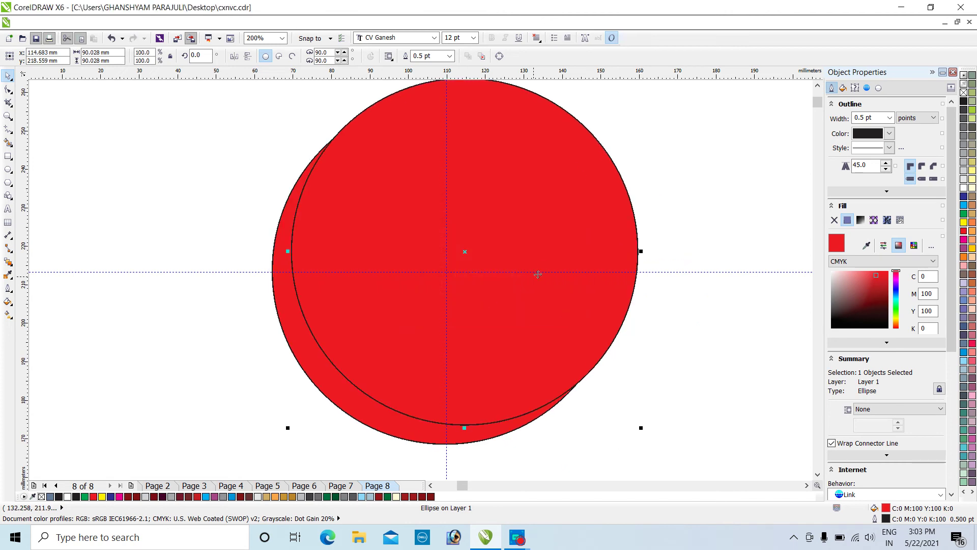
drag(540, 269, 537, 284)
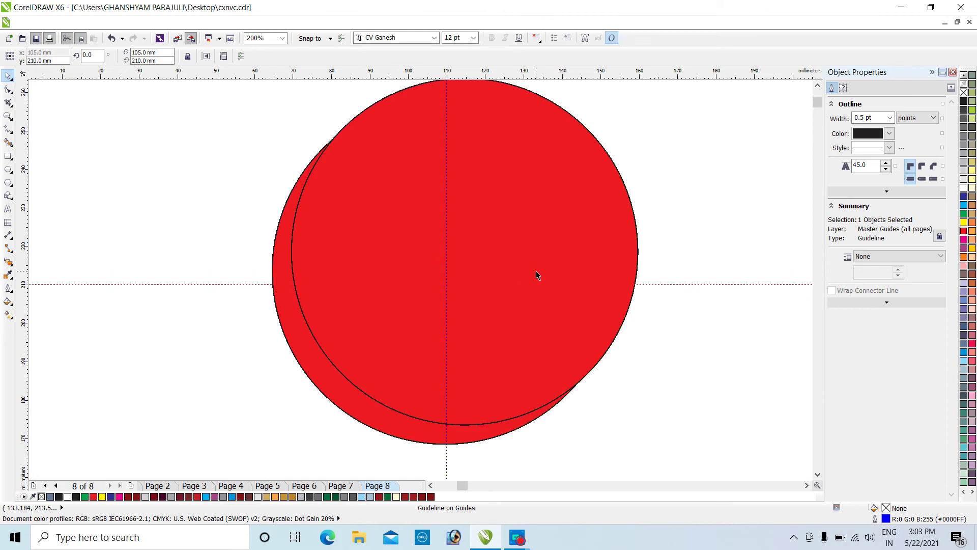
key(ctrl+z)
click(295, 351)
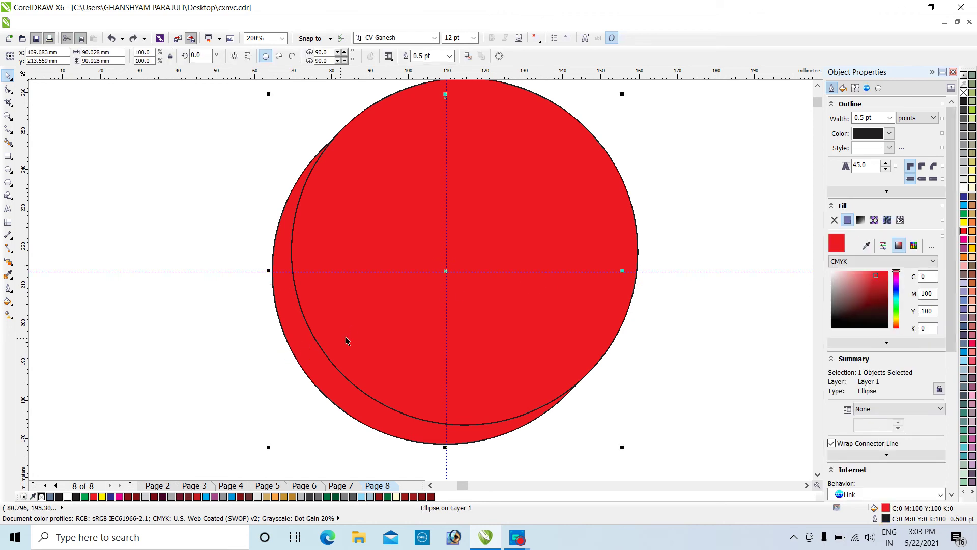
shift+click(349, 327)
key(c)
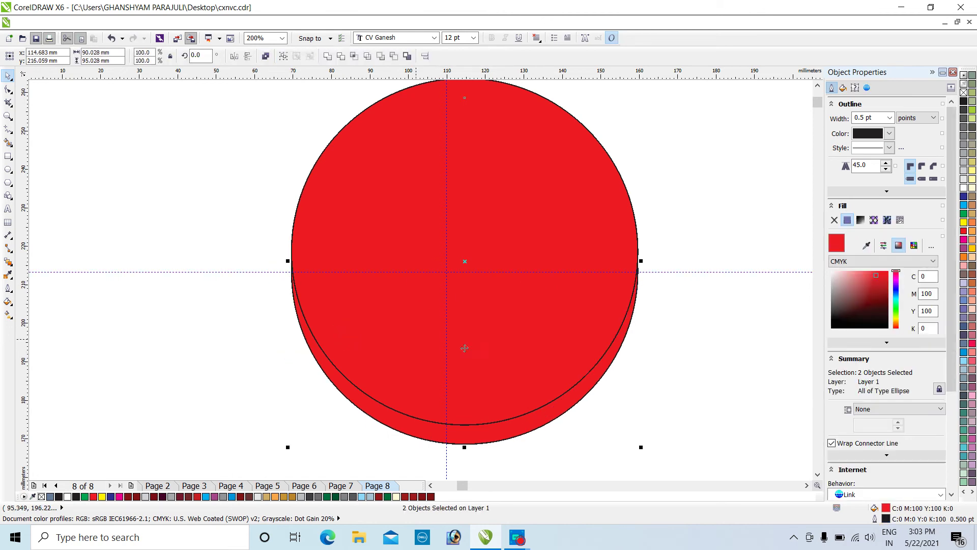
Step: Align the copy's centre horizontally with the original red circle so that the two circles coincide
shift+click(493, 347)
click(733, 344)
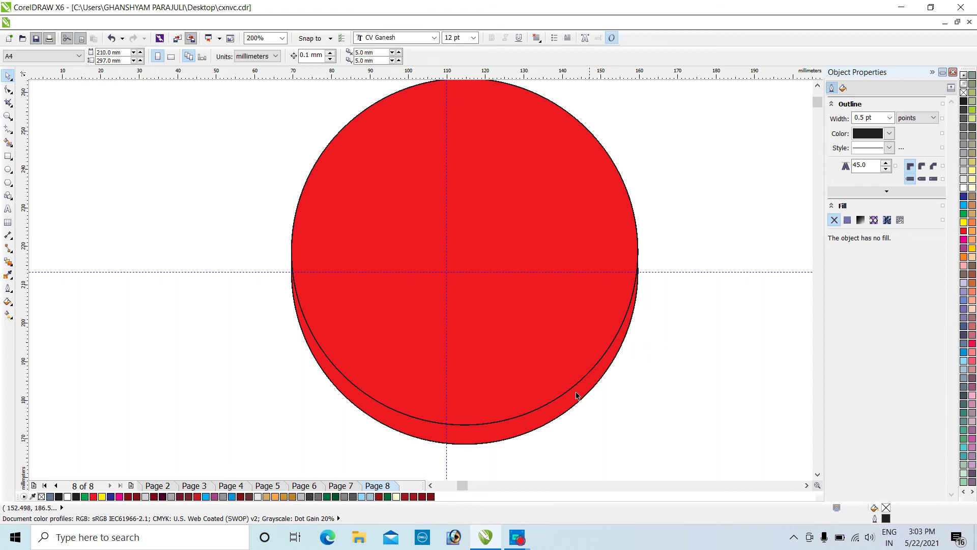
click(577, 394)
shift+click(524, 421)
key(e)
key(Escape)
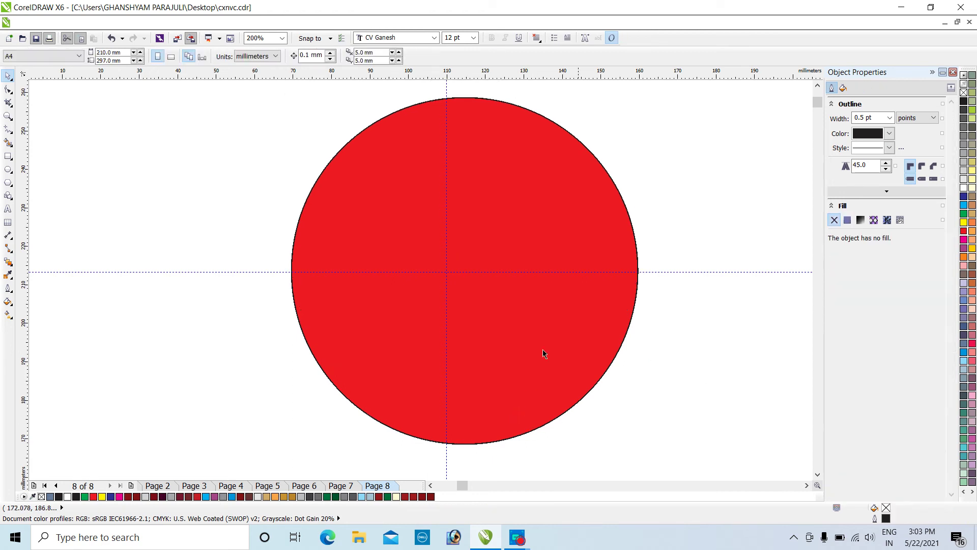
Step: Scale the upper red circle down about its centre to about 79 mm in diameter
click(515, 330)
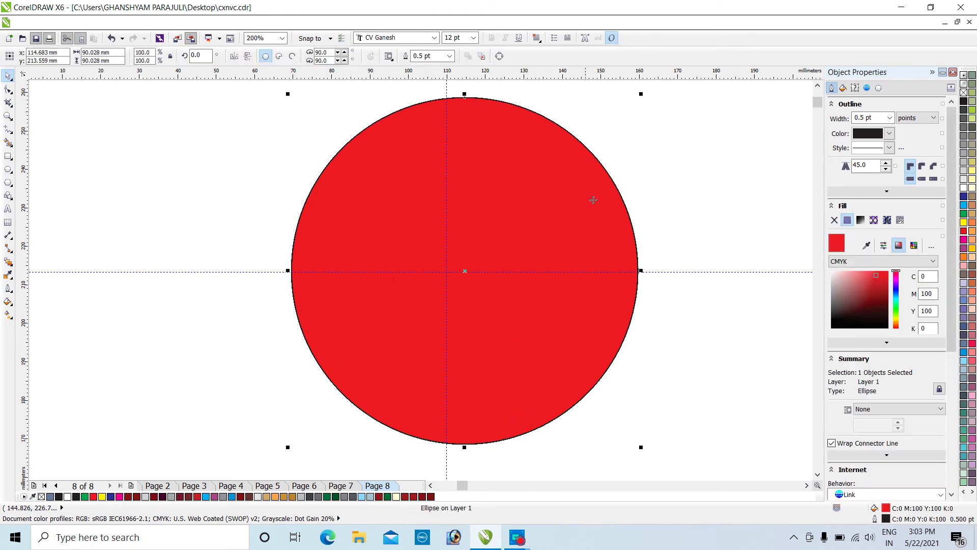
drag(641, 93, 590, 147)
drag(641, 93, 626, 113)
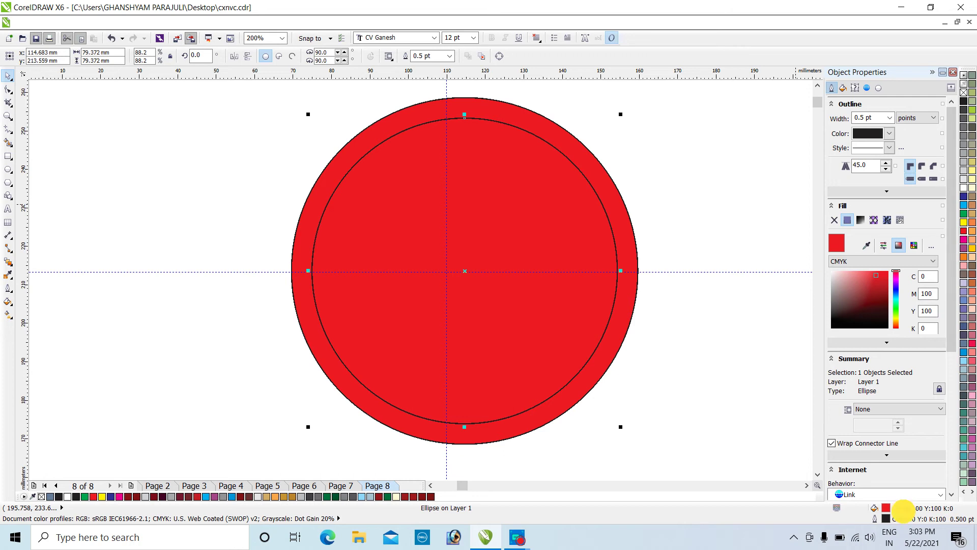
Step: Change the inner circle's uniform fill to the CMYK palette colour Gold
double_click(895, 507)
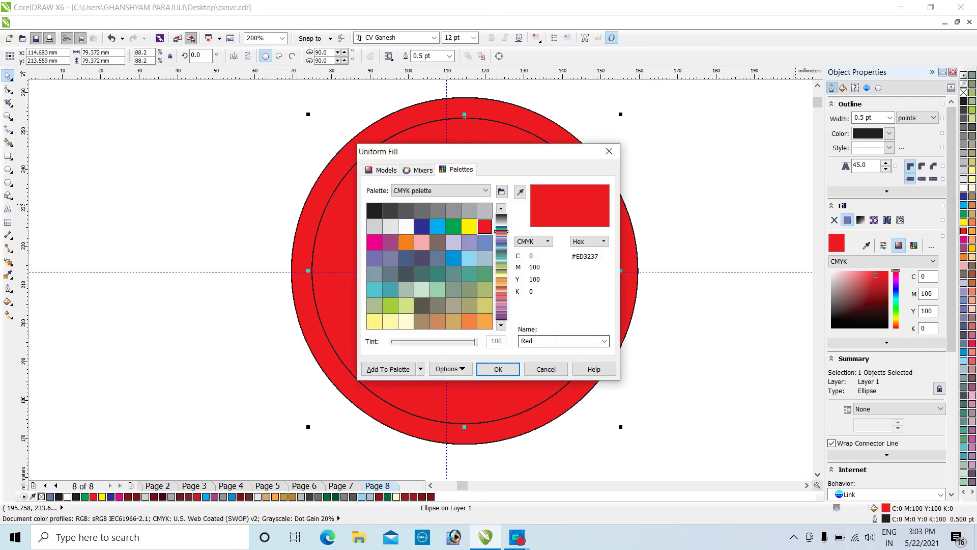
click(555, 339)
text(Gold)
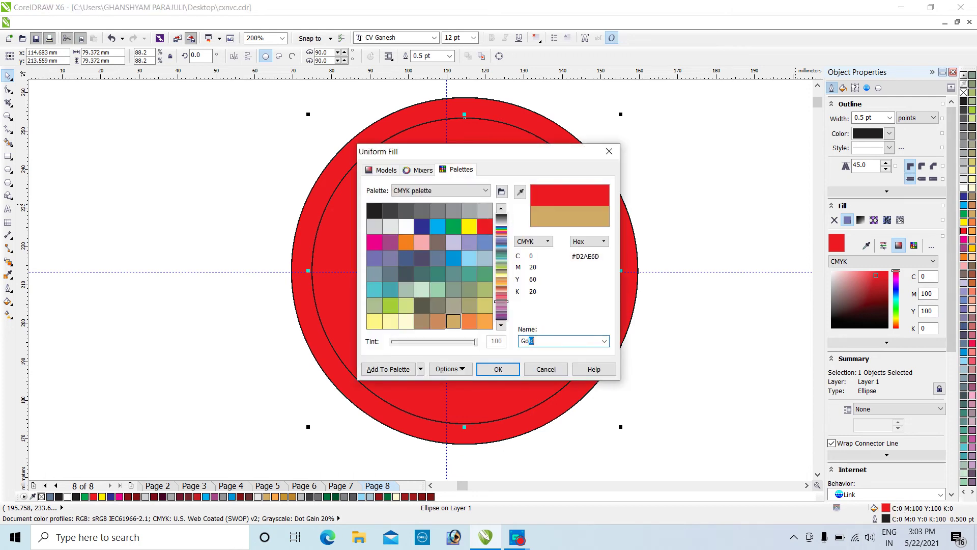
key(Return)
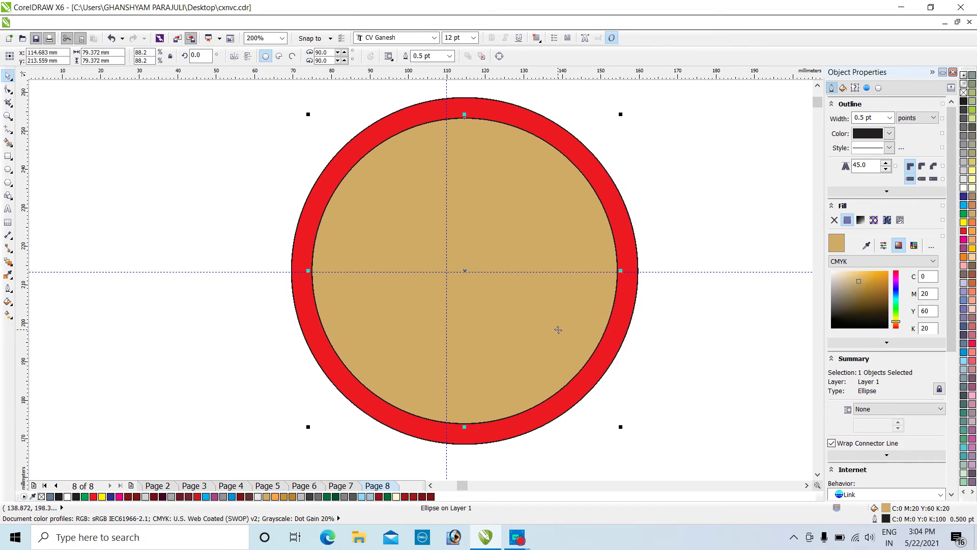
Step: Duplicate the gold circle and align the copy's centre with the original on one vertical axis
click(678, 366)
click(553, 318)
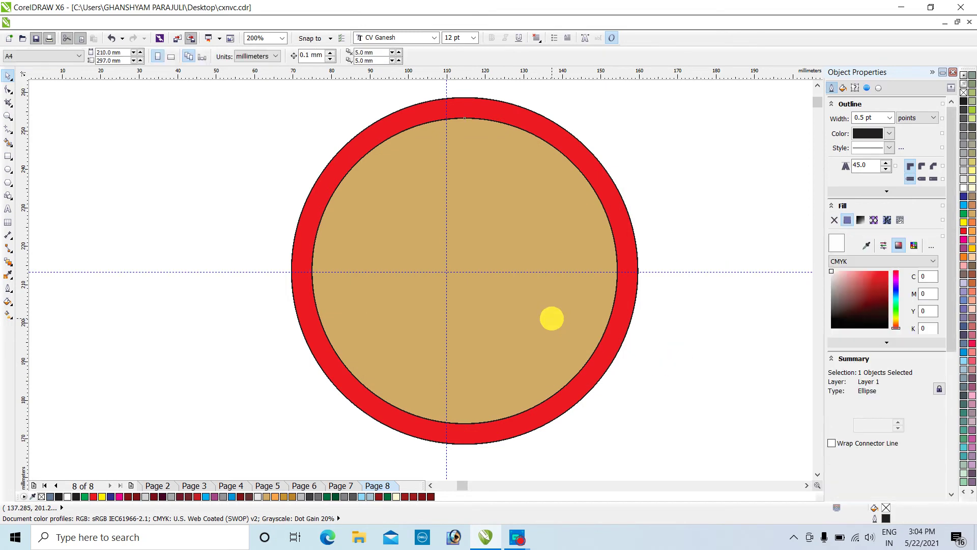
key(ctrl+d)
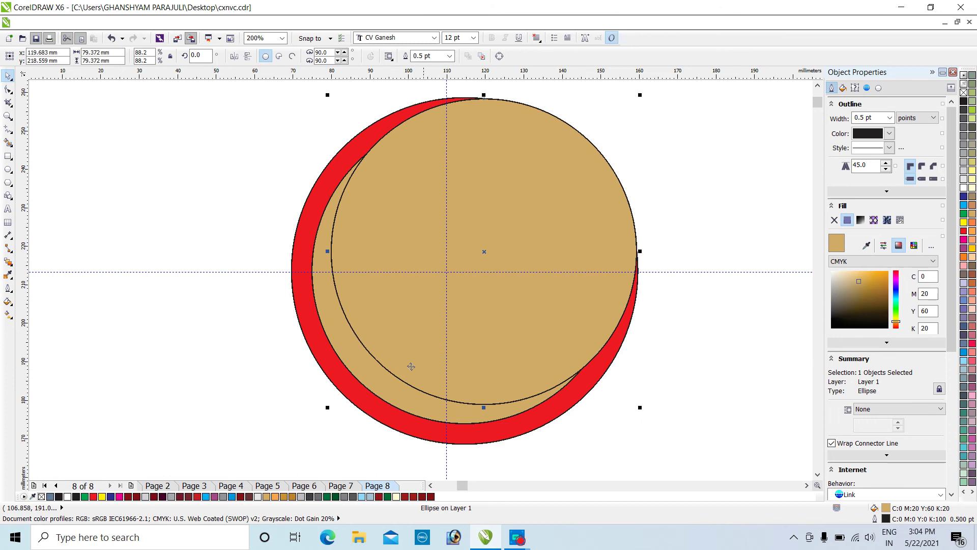
shift+click(381, 381)
key(c)
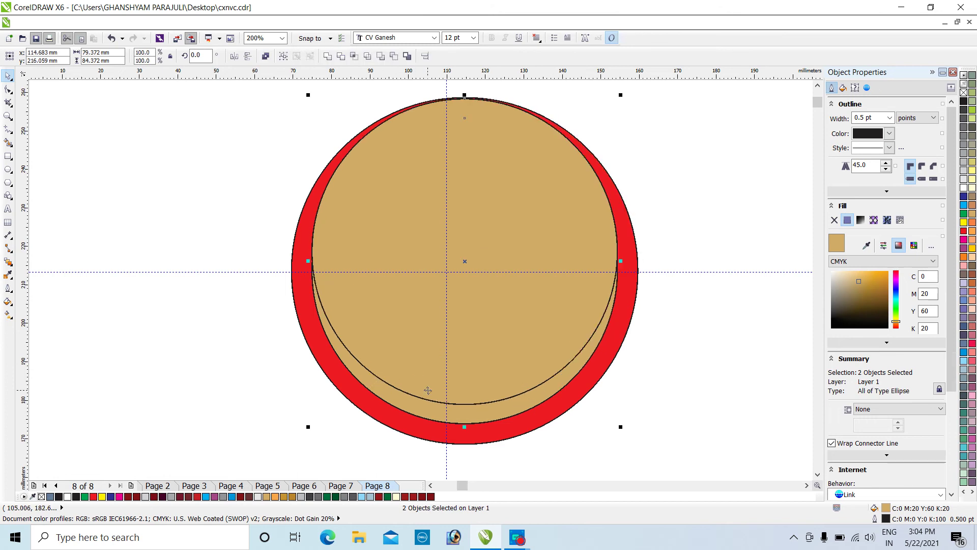
click(632, 452)
click(502, 394)
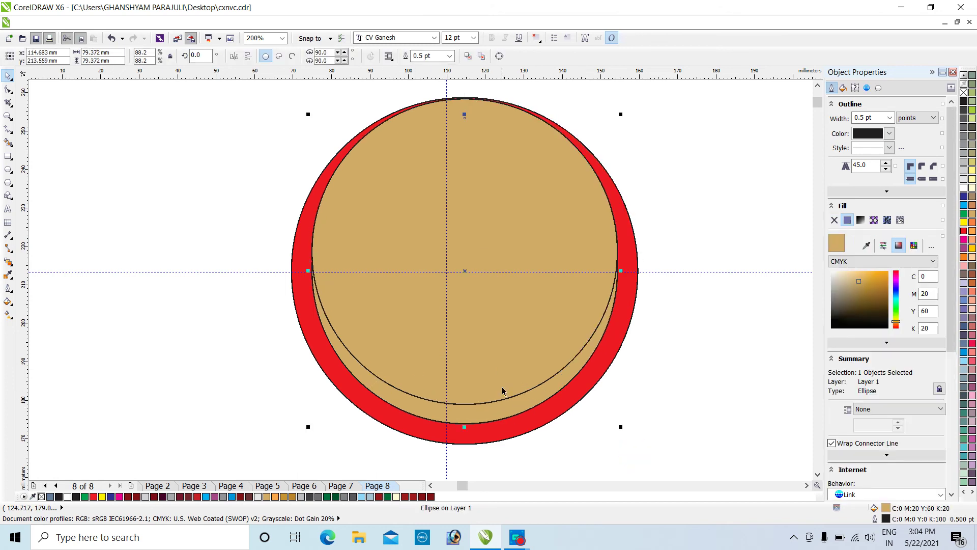
shift+click(498, 354)
key(e)
click(611, 399)
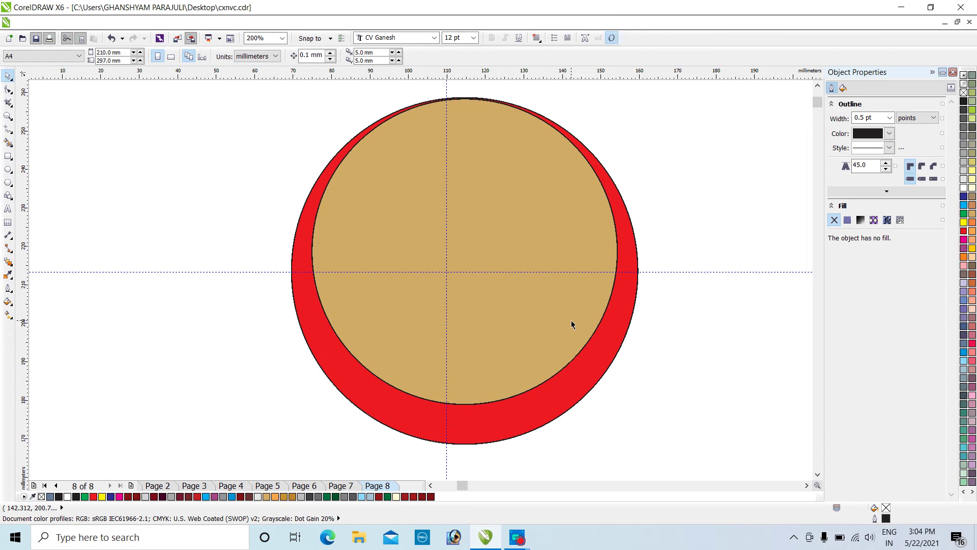
key(ctrl+z)
Step: Align the offset gold copy horizontally to the original gold circle, keeping the original's position inside the red ring
click(487, 355)
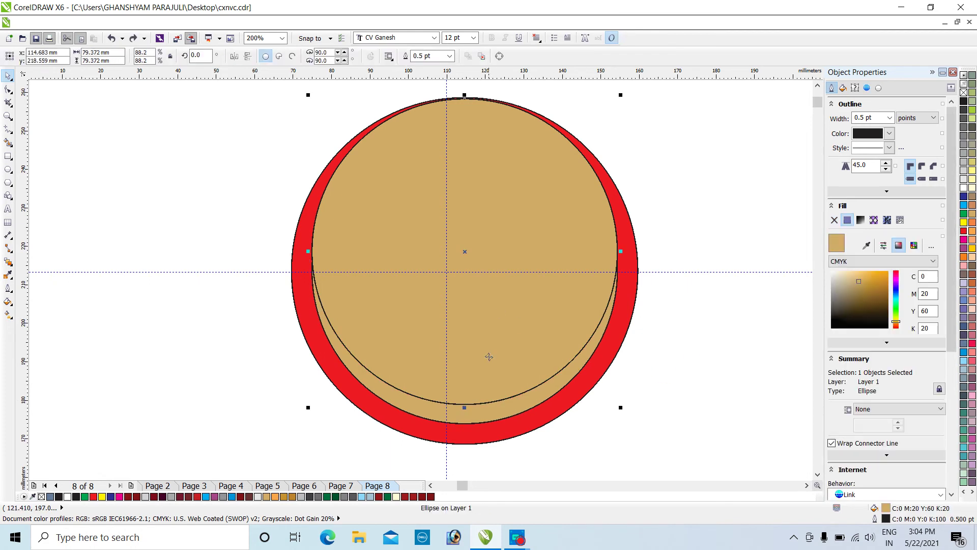
shift+click(485, 418)
key(e)
click(656, 417)
Step: Fill the top gold circle with red and scale it down about its centre to about 75 mm in diameter
click(504, 254)
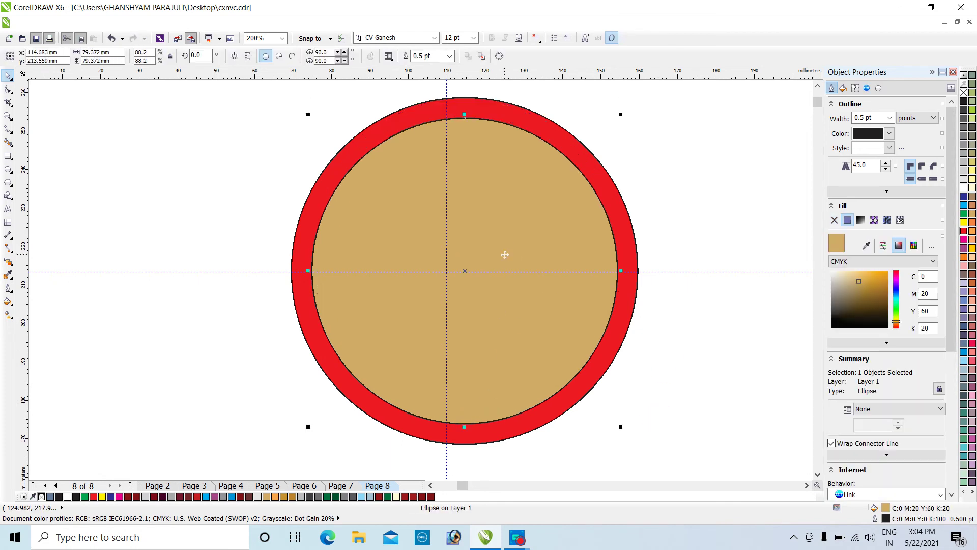
click(964, 233)
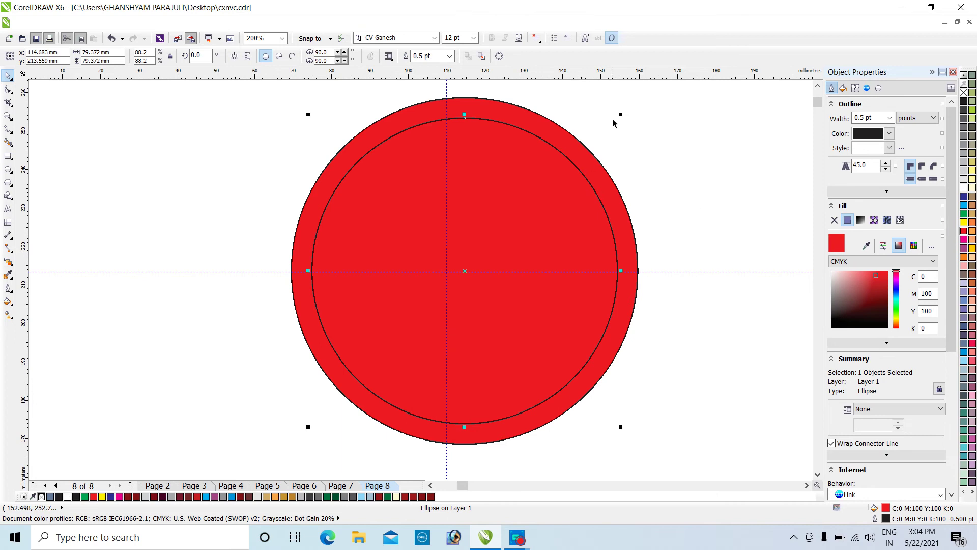
mouse_move(620, 114)
mouse_down()
mouse_move(607, 136)
mouse_move(622, 120)
mouse_move(614, 123)
mouse_up()
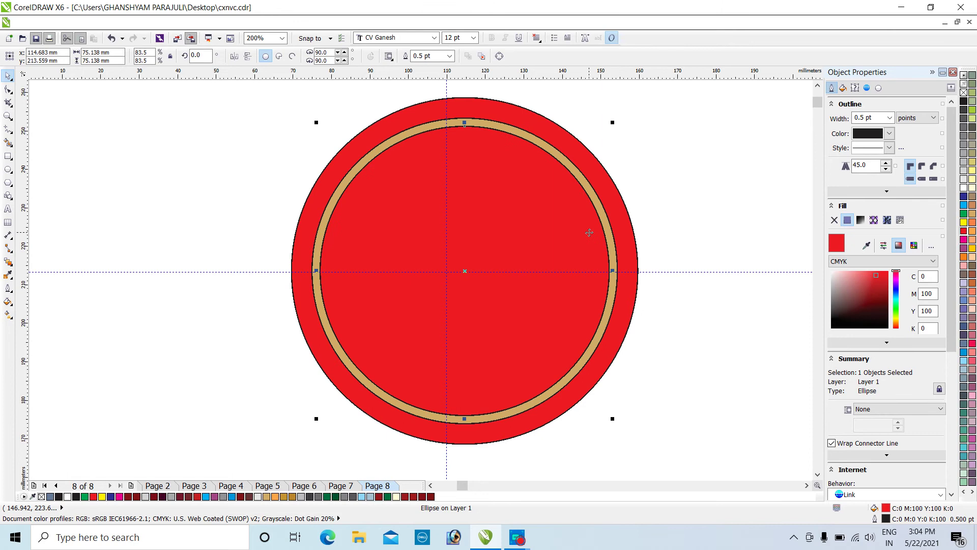
Step: Duplicate the inner red circle and align the copy's centre with the original both horizontally and vertically, keeping the original's position
key(Up)
key(Right)
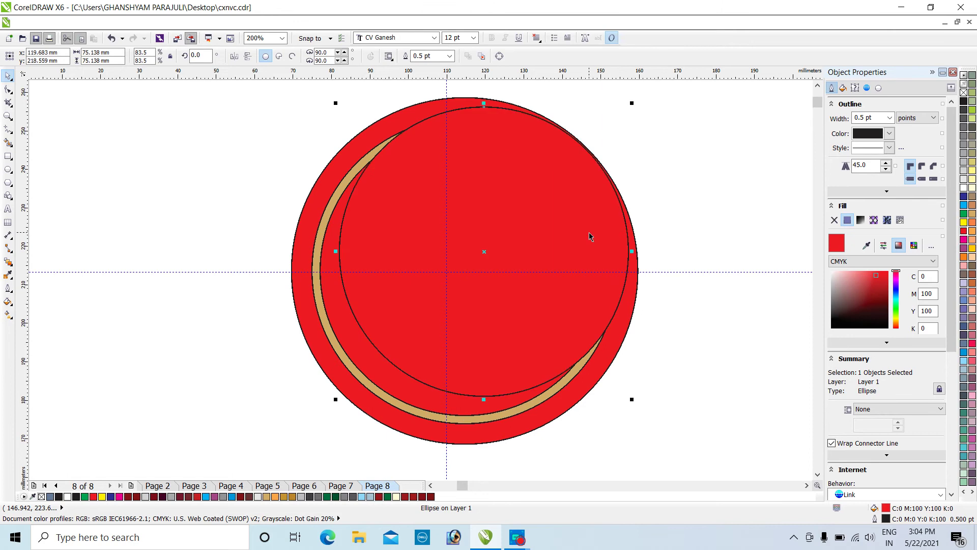
shift+click(371, 358)
key(c)
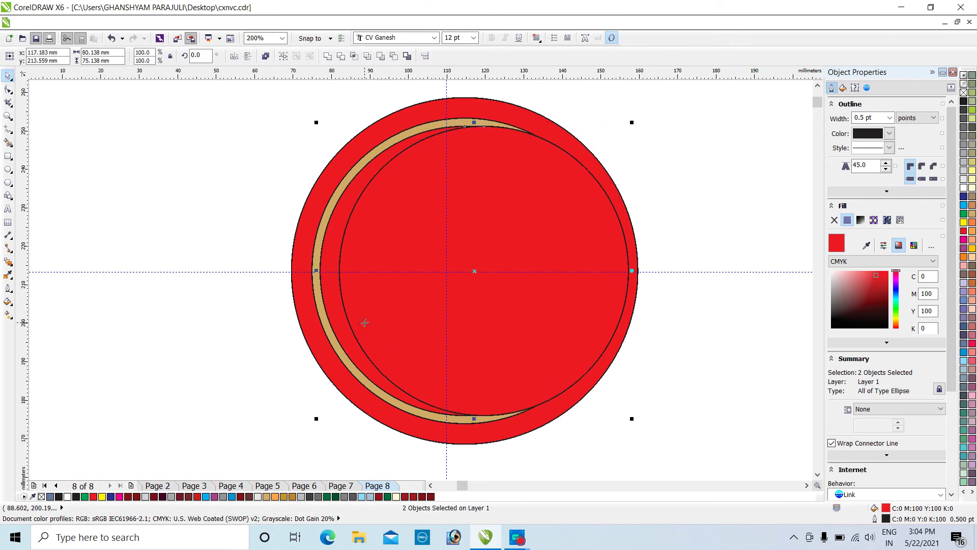
click(662, 166)
click(352, 259)
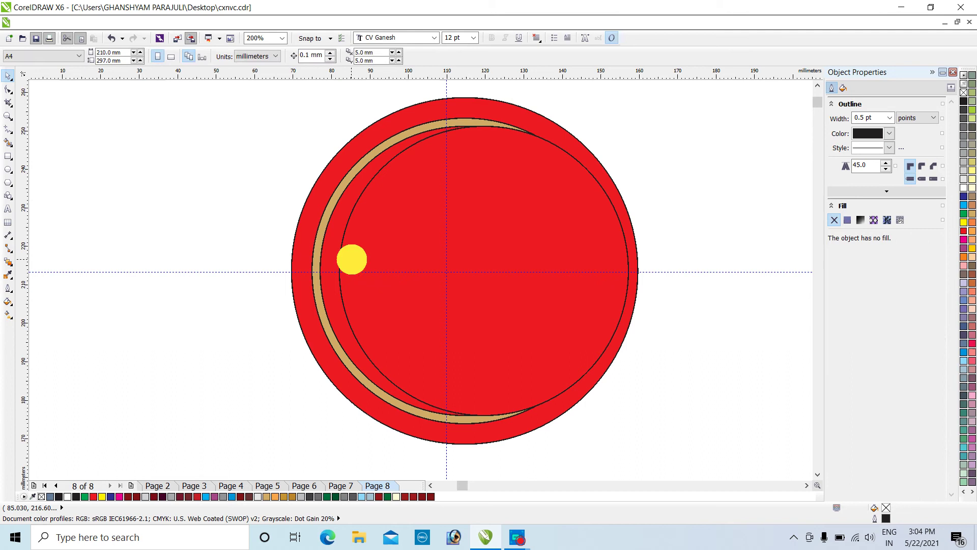
shift+click(330, 262)
key(e)
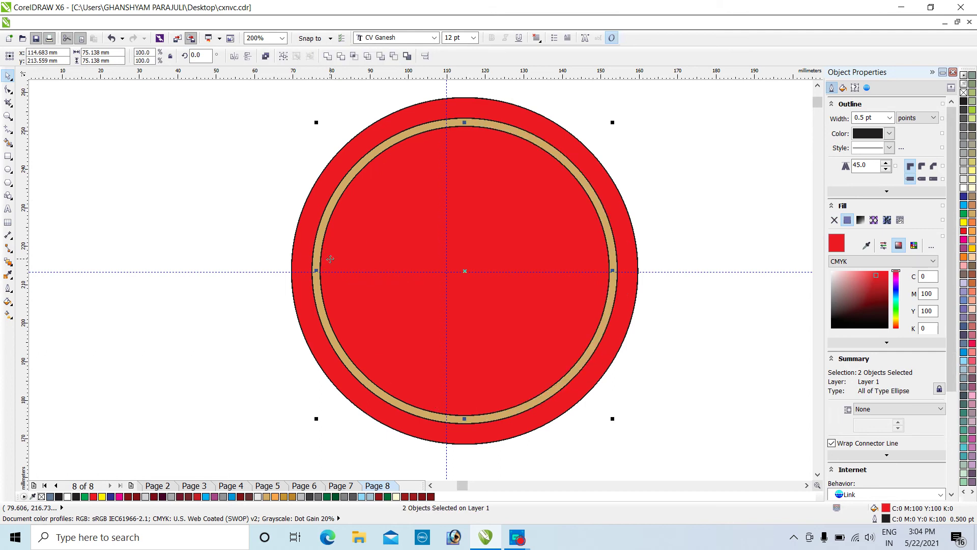
click(641, 139)
Step: Scale the top red circle about its centre to about 67 mm in diameter and fill it with the gold sampled from the ring
click(528, 207)
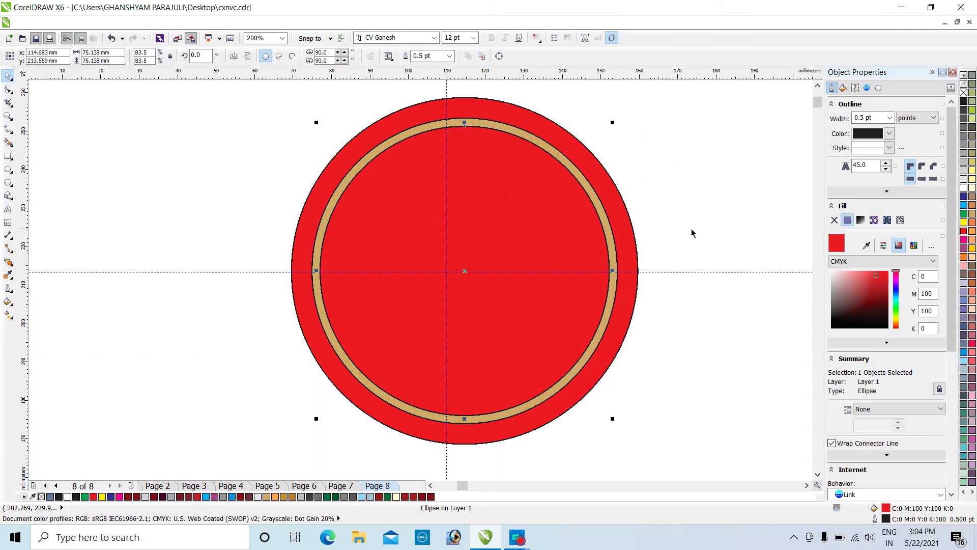
drag(612, 123, 608, 144)
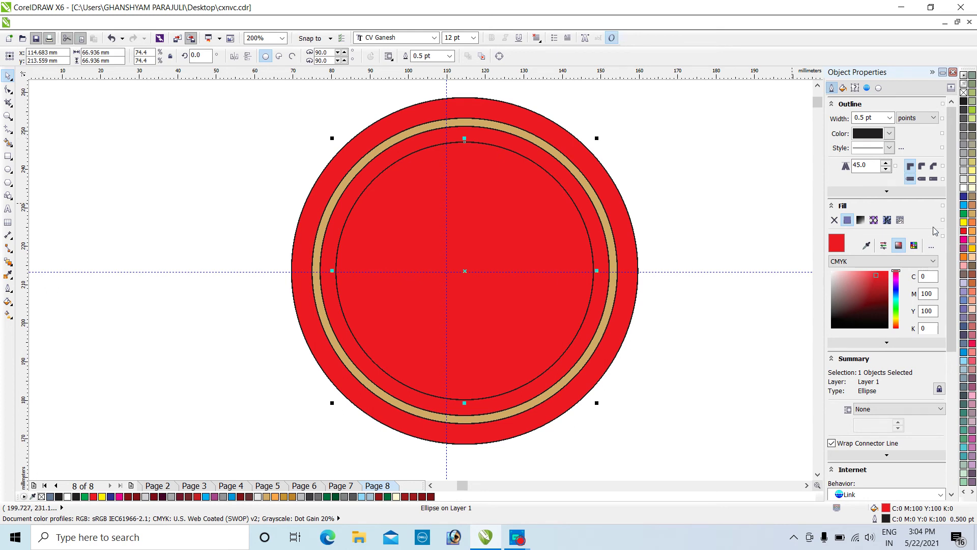
click(9, 275)
click(323, 227)
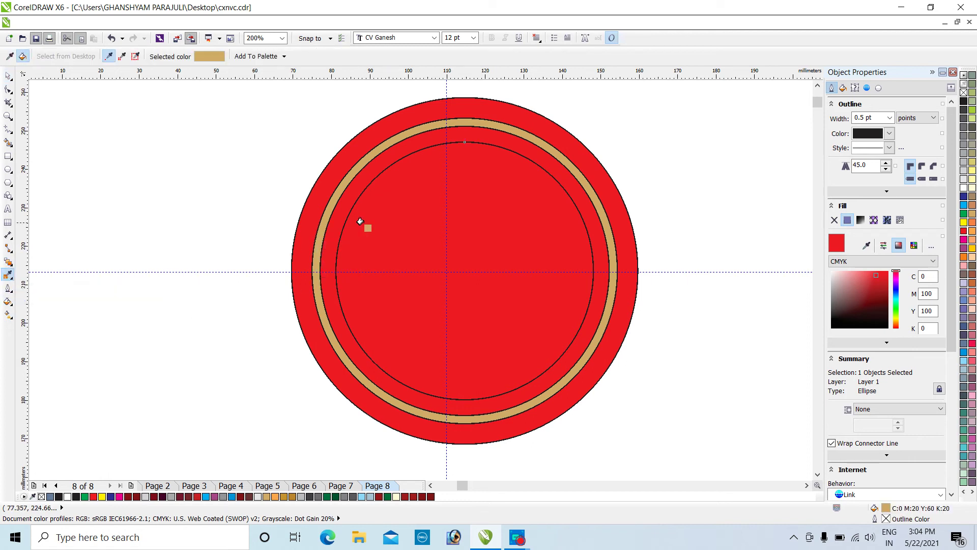
click(360, 222)
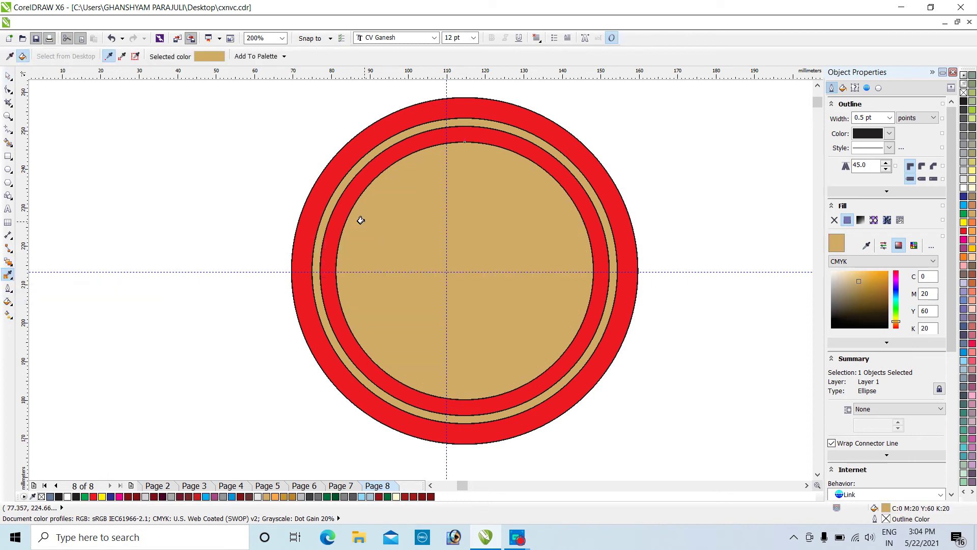
Step: Duplicate the inner gold circle and align the copy's centre with the original both vertically and horizontally
click(9, 76)
key(ctrl+d)
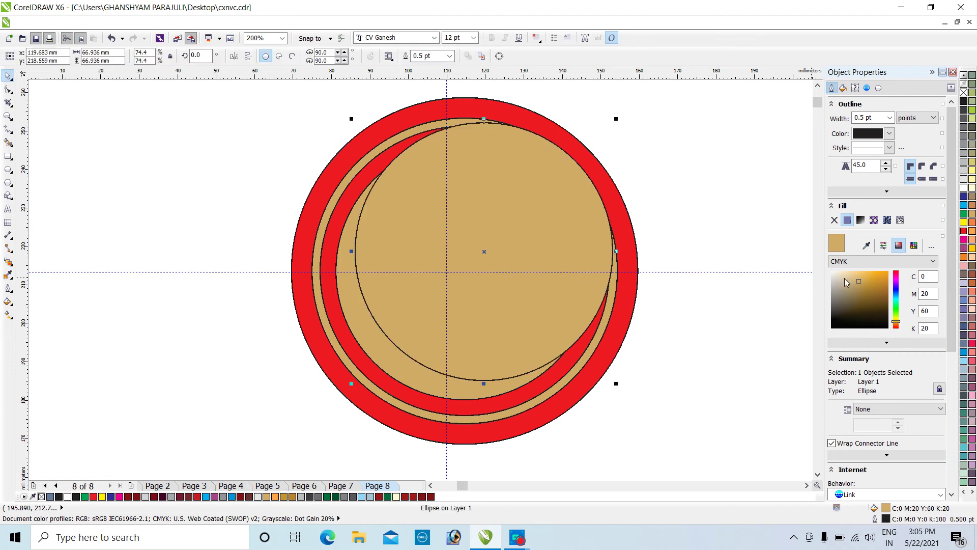
shift+click(405, 366)
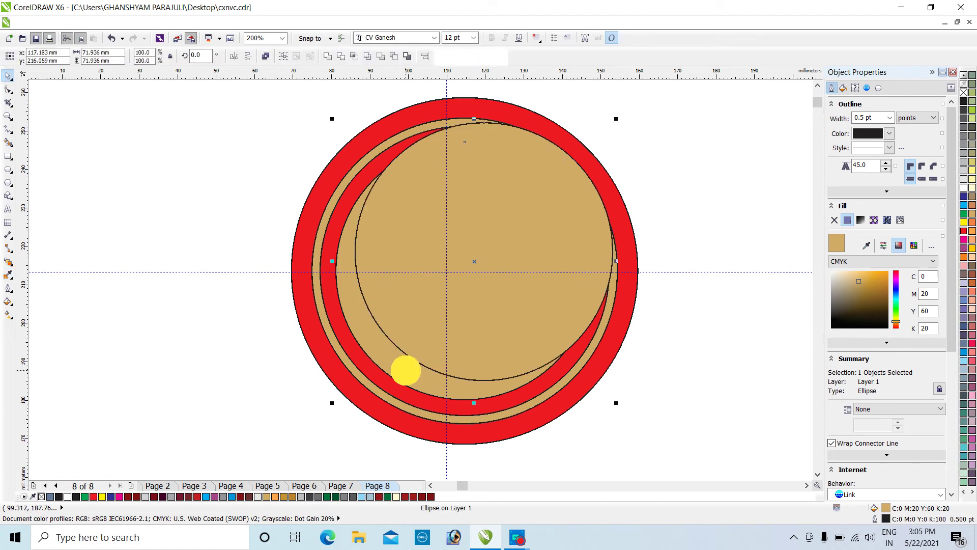
key(c)
click(648, 469)
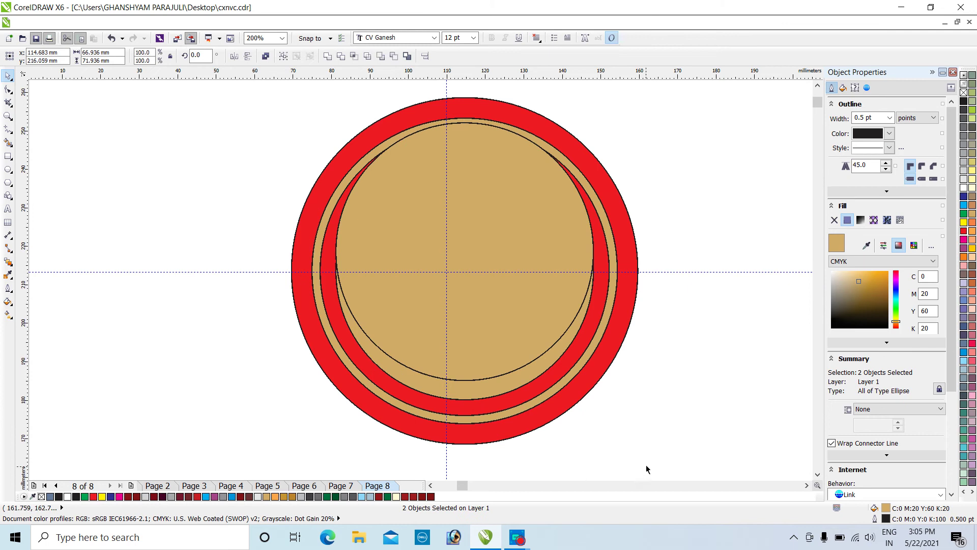
click(477, 357)
shift+click(483, 390)
key(e)
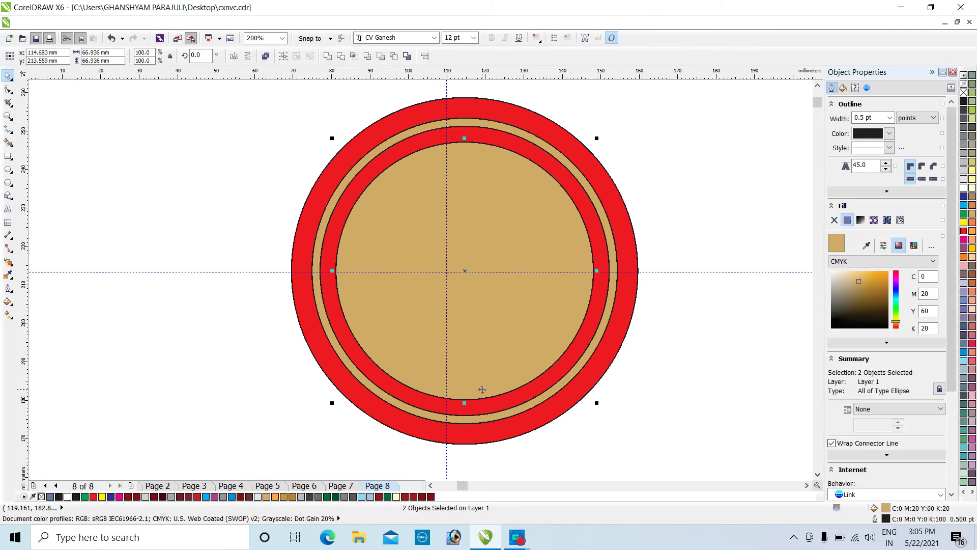
Step: Fill the top gold circle with red and scale it about its centre to about 61 mm in diameter
click(741, 305)
click(528, 273)
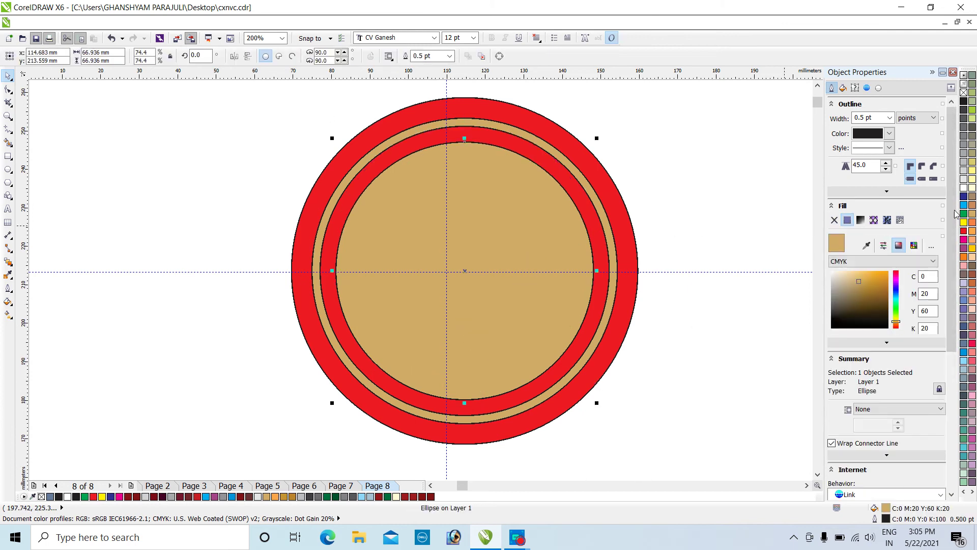
click(964, 231)
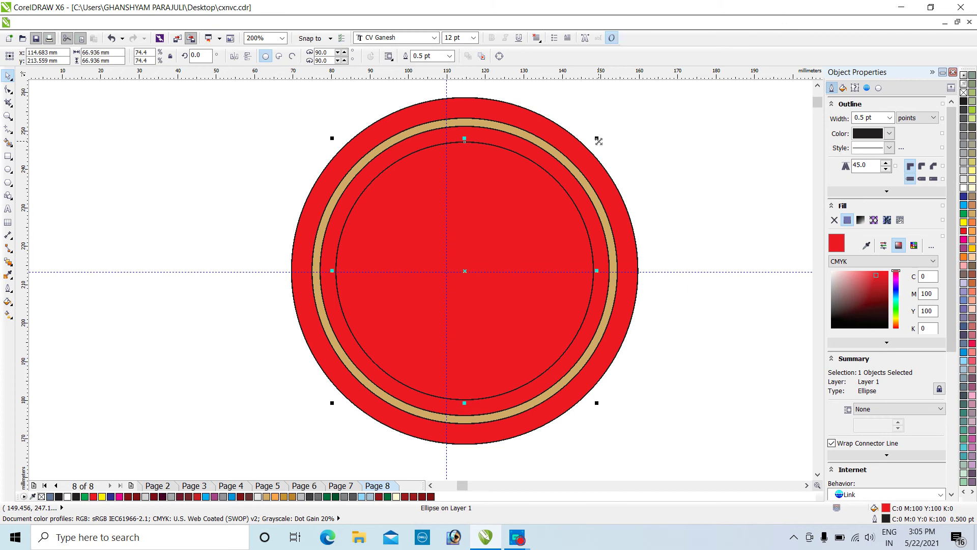
drag(597, 139, 589, 149)
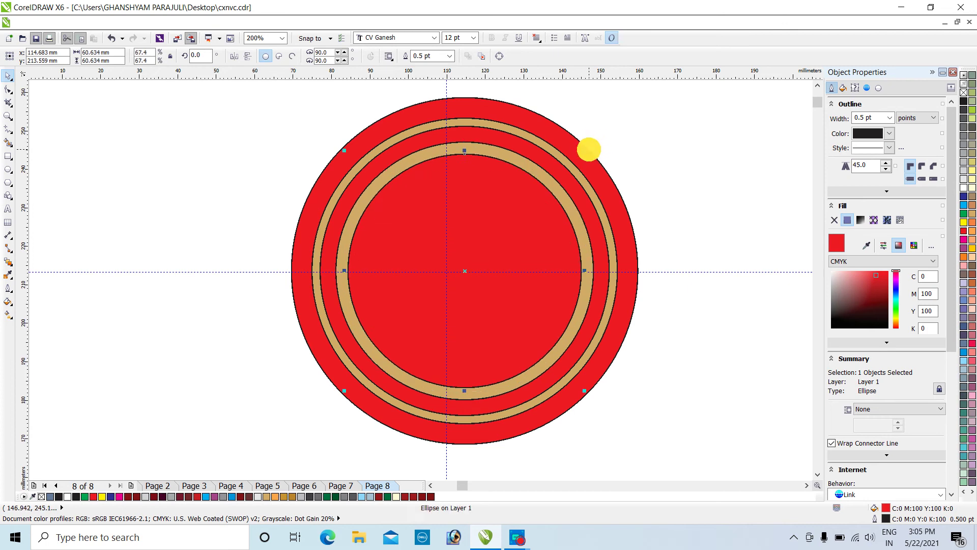
click(694, 166)
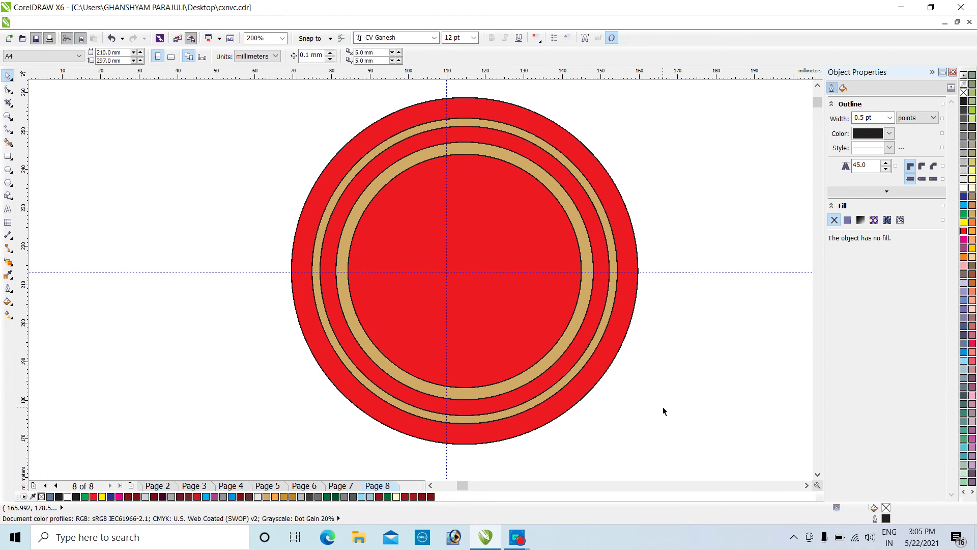
Step: Remove the outlines from all five circles
drag(733, 465, 153, 133)
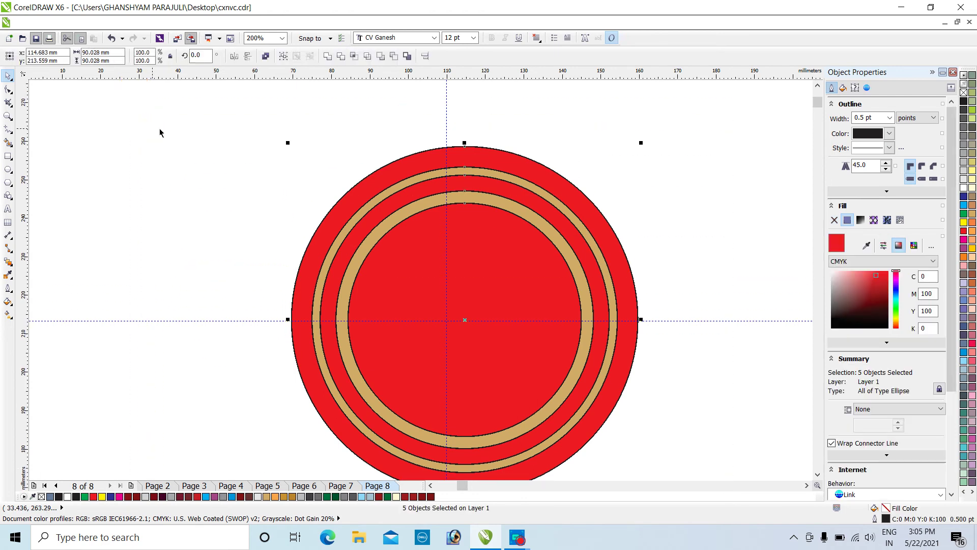
right_click(964, 93)
click(702, 214)
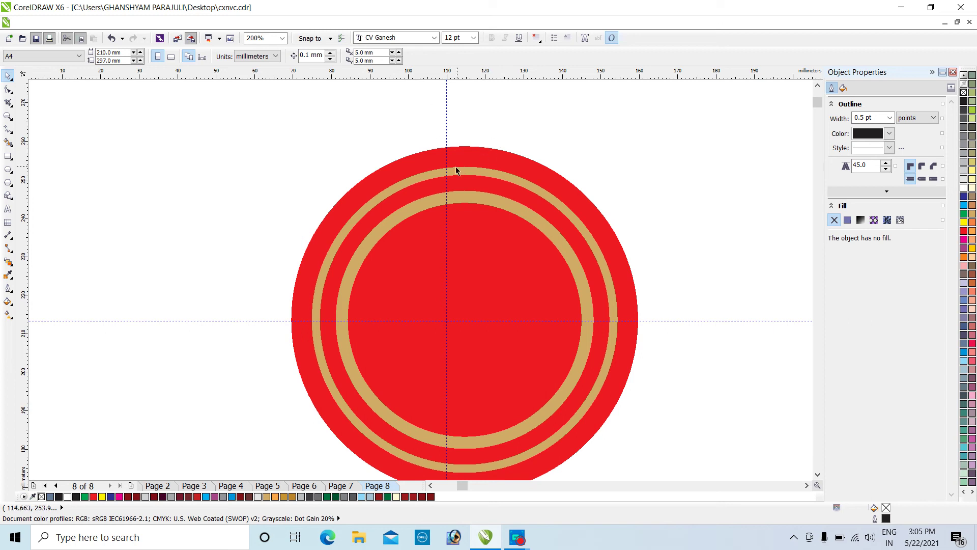
Step: Draw a rectangle about 12 mm wide and 17 mm high above the circles, slightly overlapping the outer red circle's upper edge
click(817, 85)
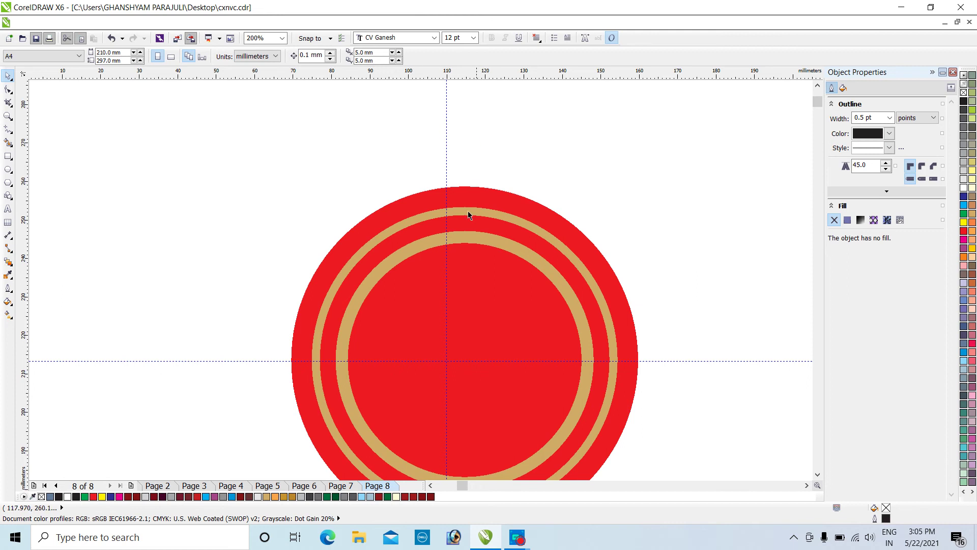
click(9, 157)
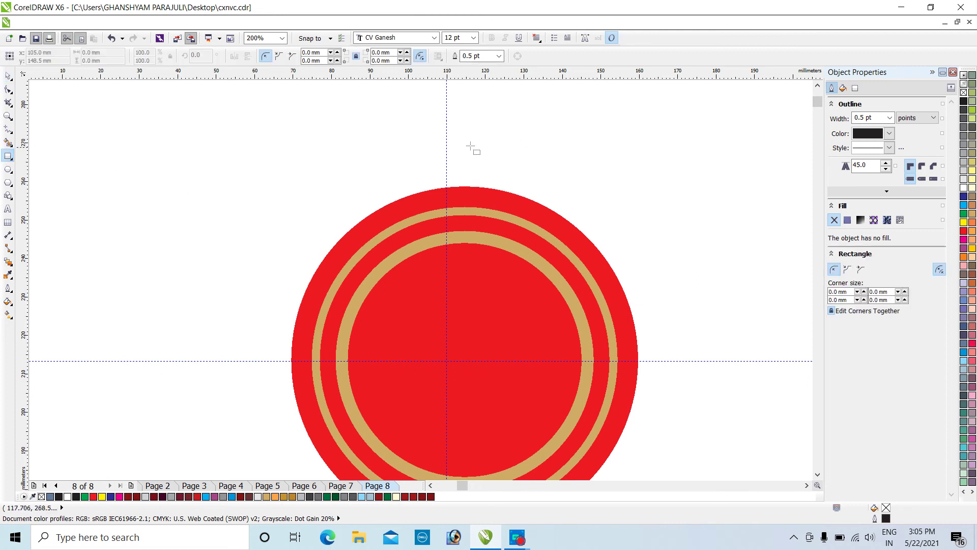
drag(459, 125, 506, 191)
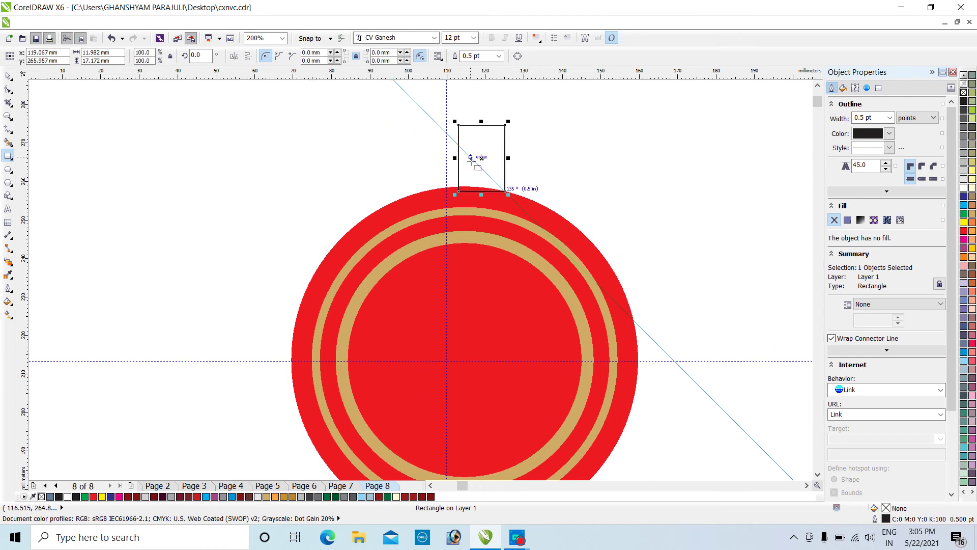
Step: Move the vertical guideline to the circles' centre at about x 115 mm and centre the rectangle on it
click(806, 486)
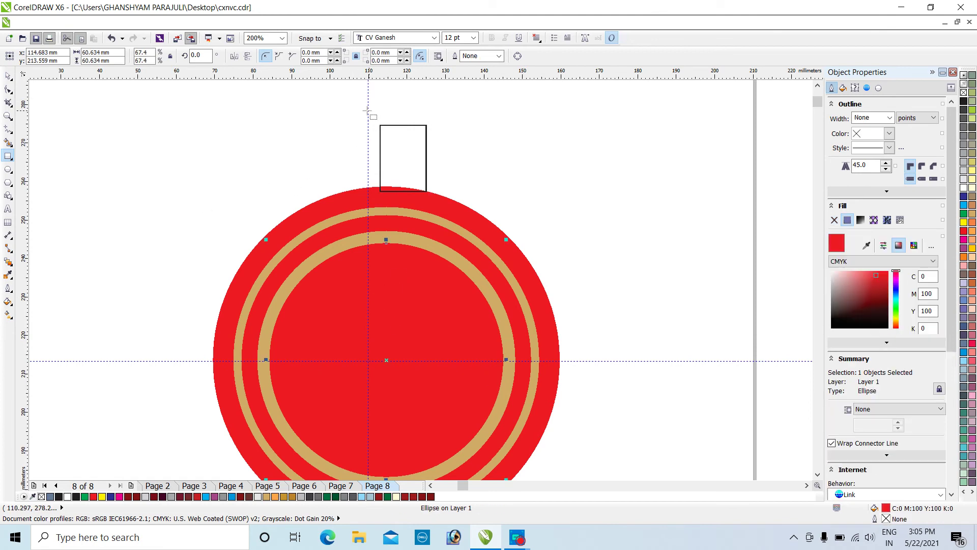
click(8, 75)
drag(368, 111, 388, 115)
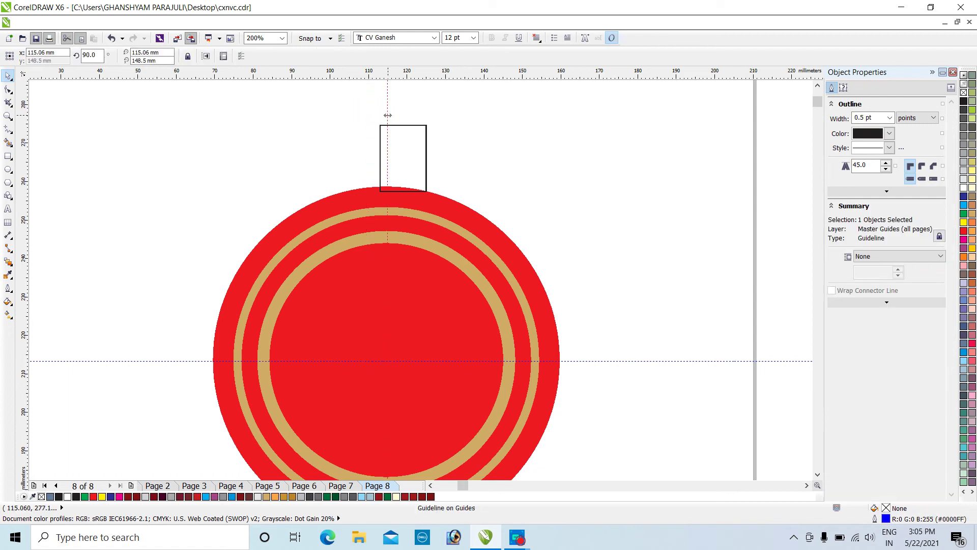
click(431, 295)
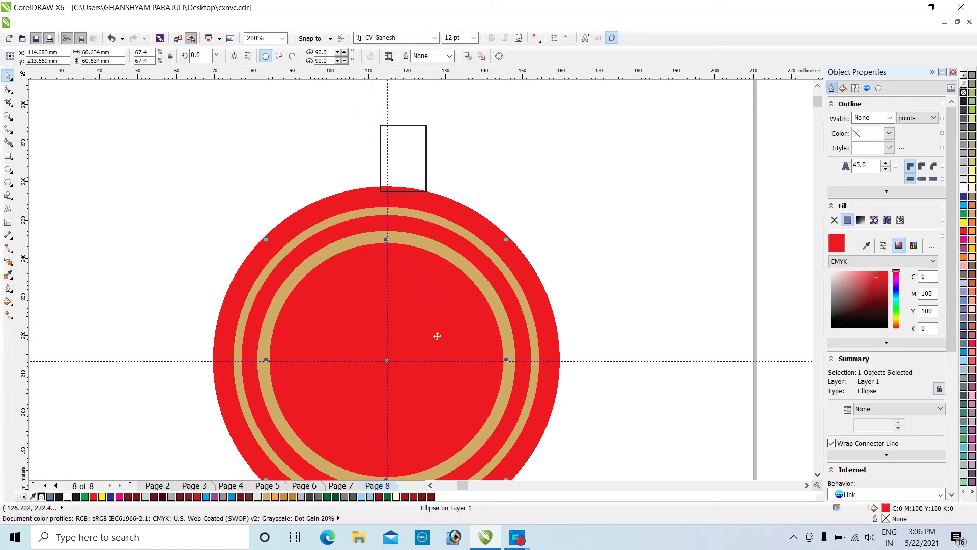
click(635, 308)
click(427, 156)
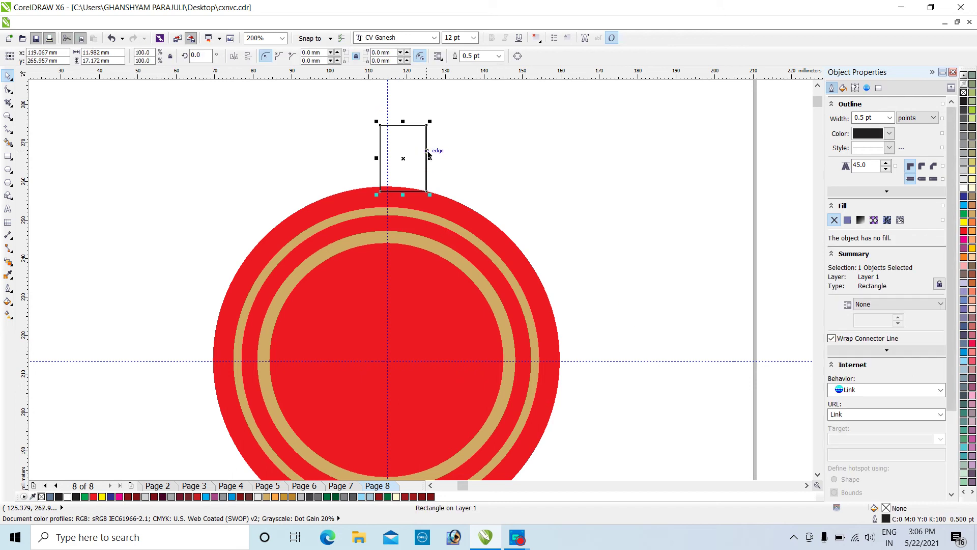
drag(414, 142, 388, 140)
Step: Convert the rectangle to curves and change its top edge from a straight line to a curve segment
scroll(388, 140, up, 2)
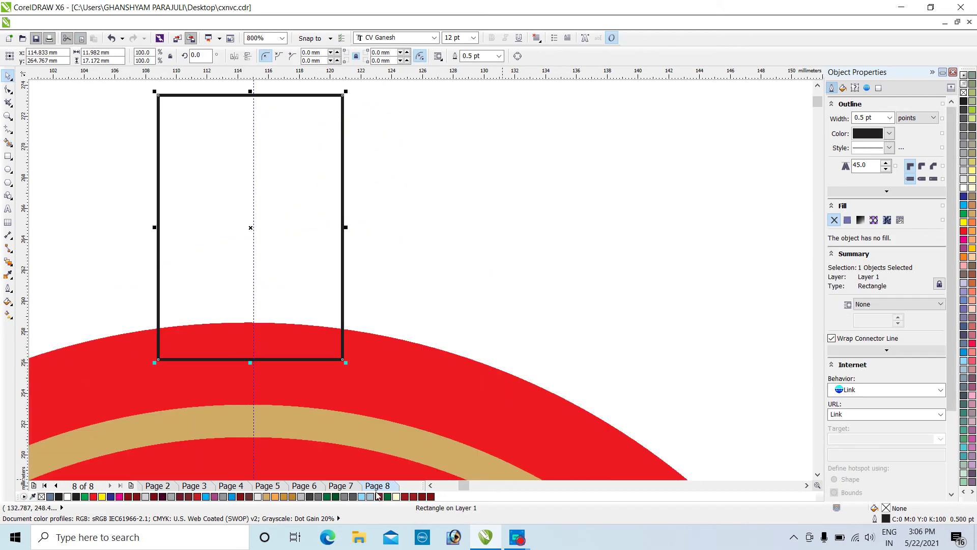
click(431, 486)
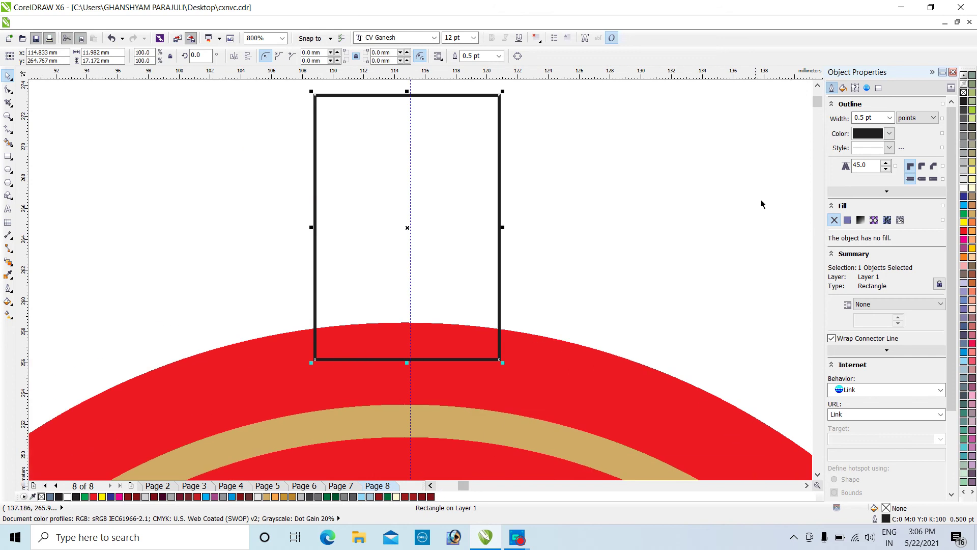
click(818, 87)
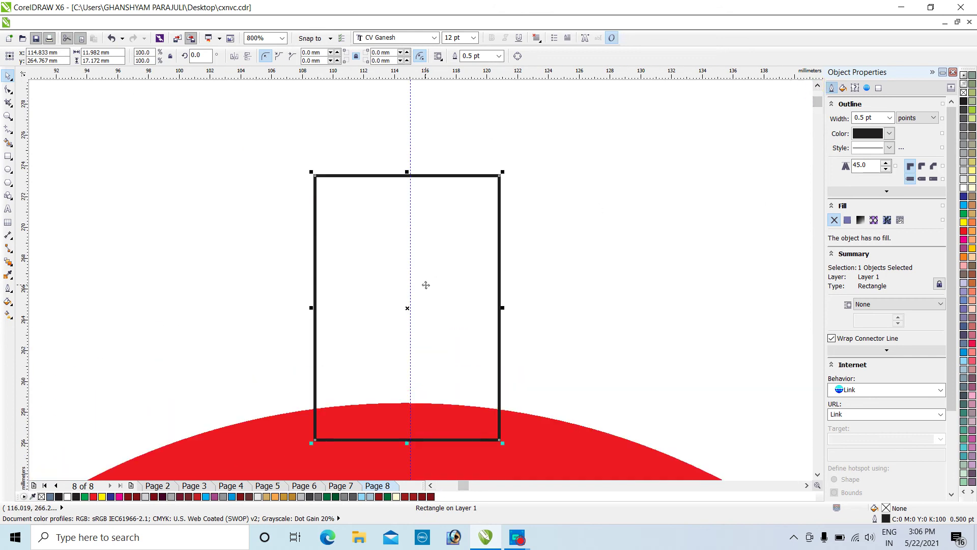
click(518, 56)
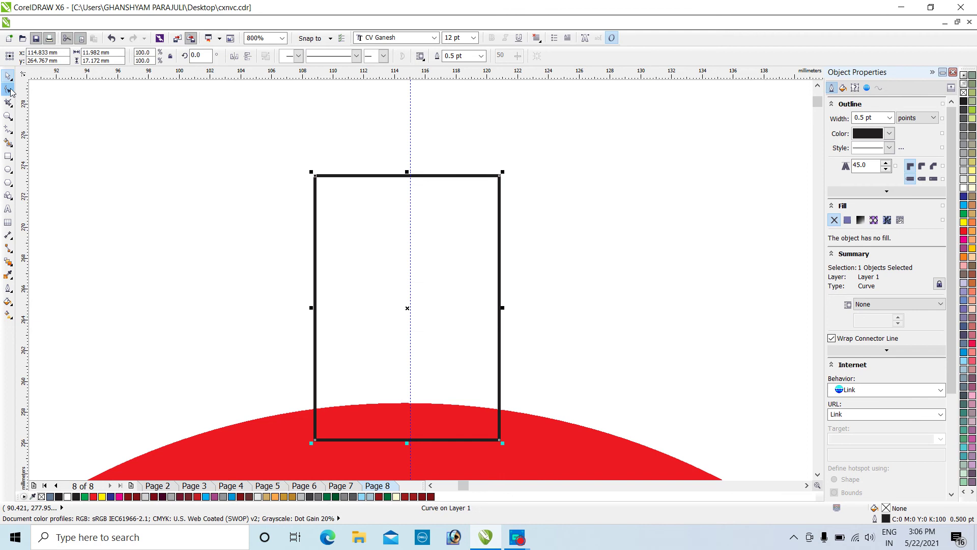
click(8, 89)
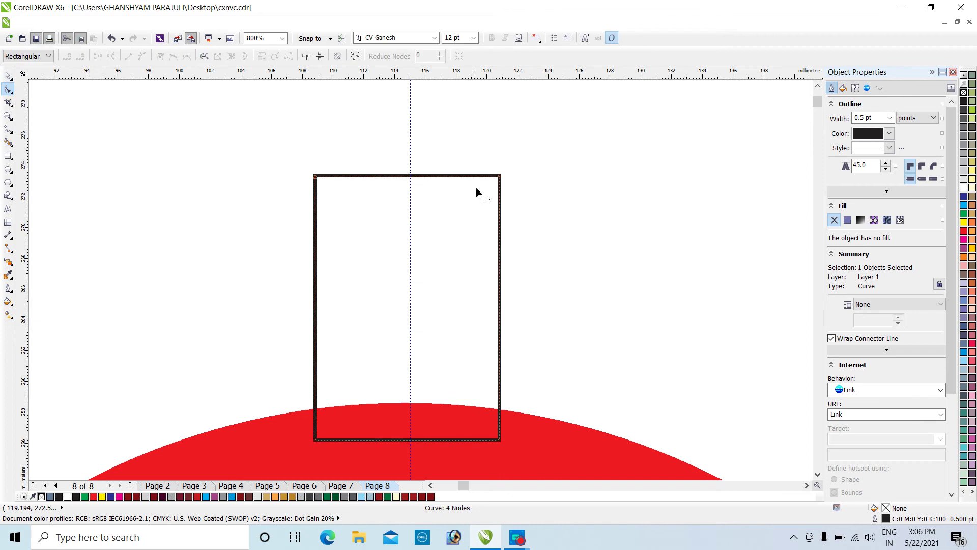
click(498, 177)
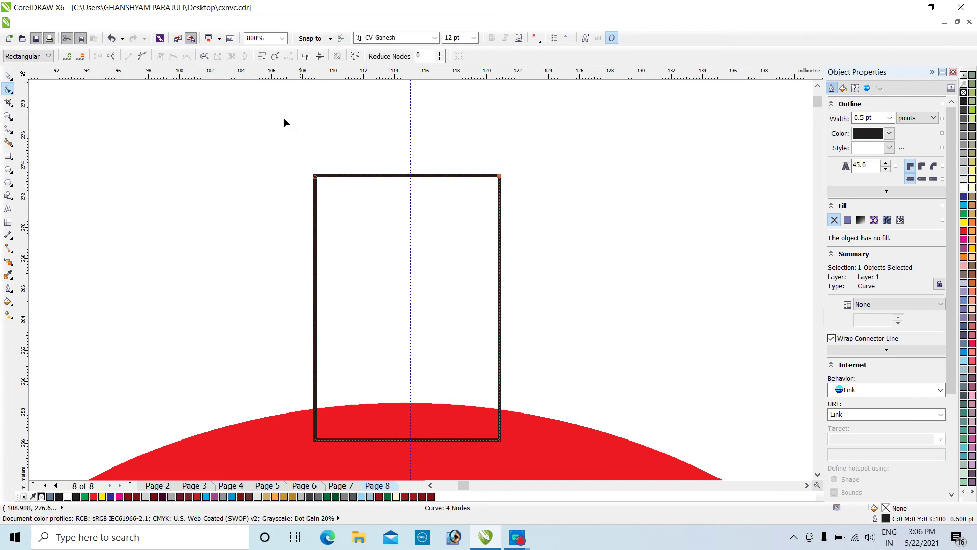
click(143, 57)
Step: Raise the shape's top-right node slightly and bend the top edge upward using both of its curve handles
drag(499, 175, 499, 165)
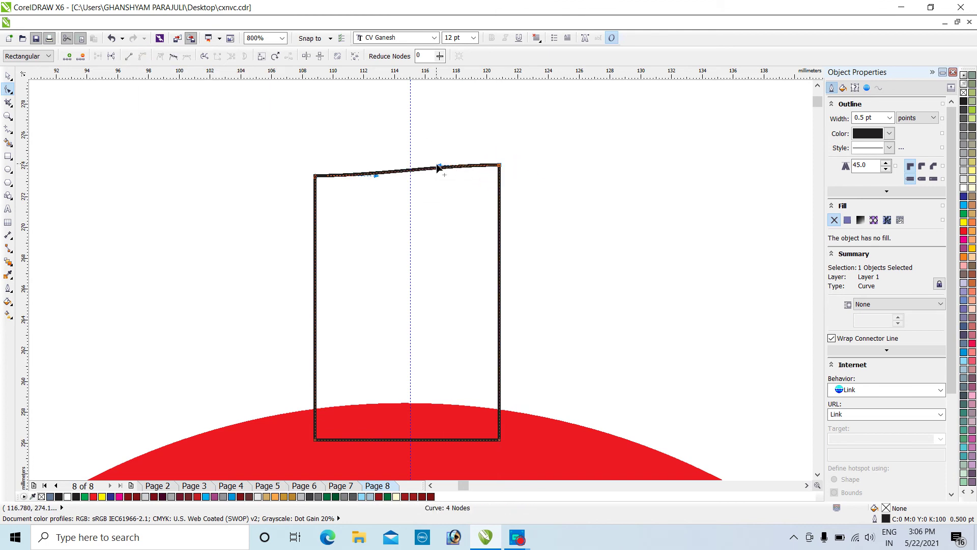
drag(440, 164, 437, 97)
drag(377, 176, 360, 165)
Step: Make the shape's top-left node smooth and shorten its vertical handle to round the top edge into an arch
click(316, 177)
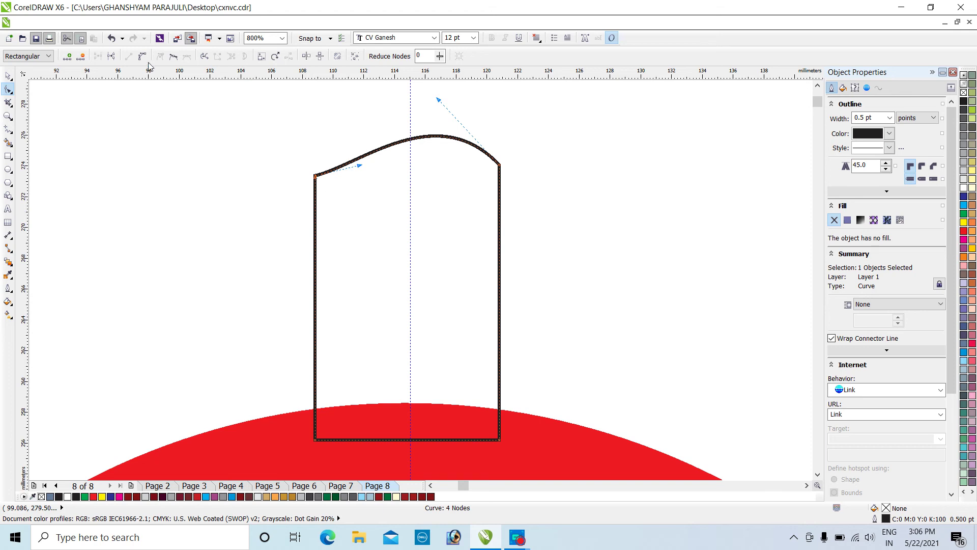
click(173, 56)
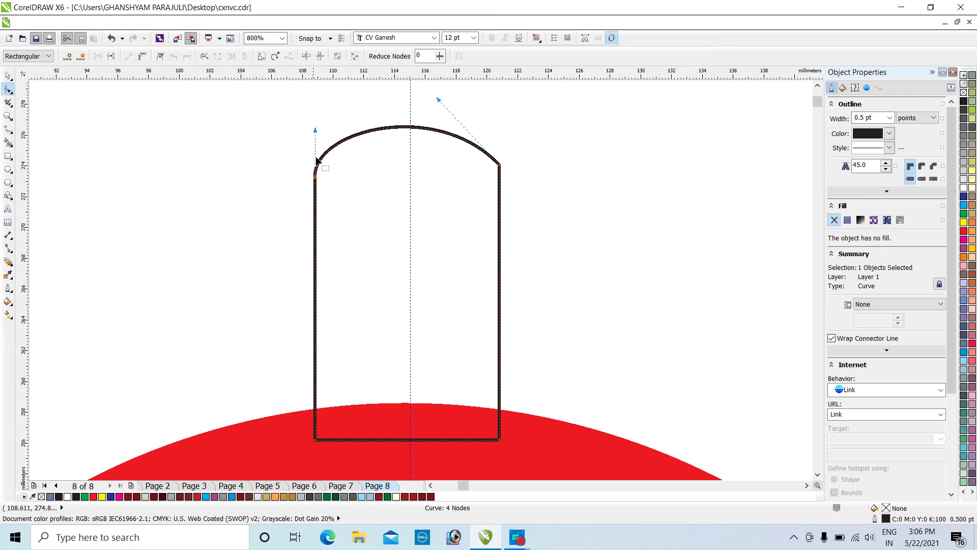
drag(315, 131, 361, 145)
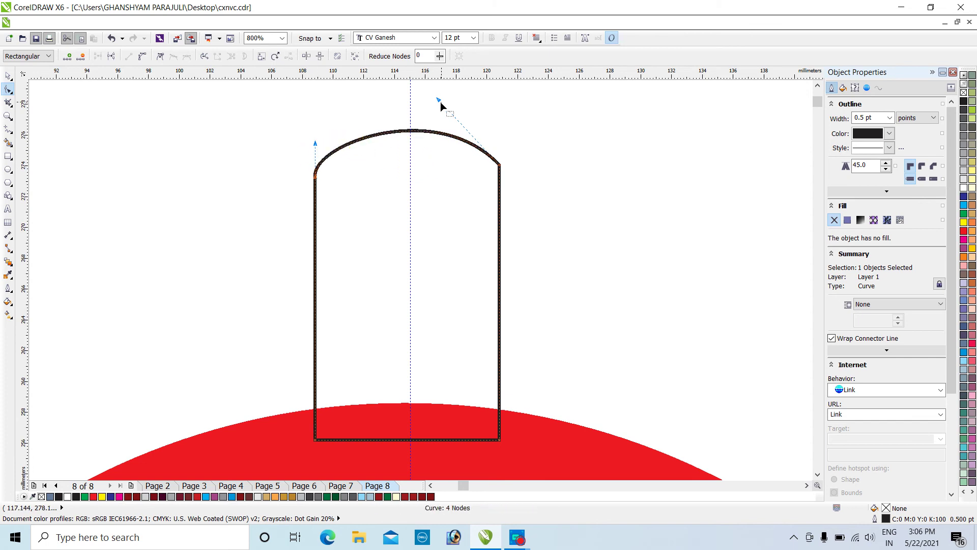
Step: Make the curve handle at the shape's top-right node steeper and flatten the curve leaving its top-left node
drag(441, 102, 462, 128)
mouse_move(316, 224)
mouse_down()
mouse_move(312, 242)
mouse_move(316, 223)
mouse_move(325, 224)
mouse_move(317, 224)
mouse_up()
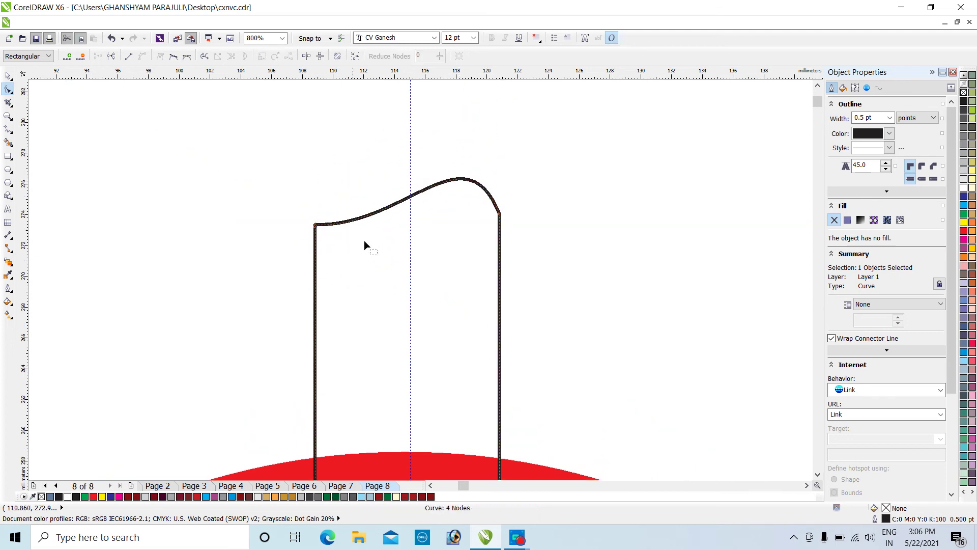
click(406, 258)
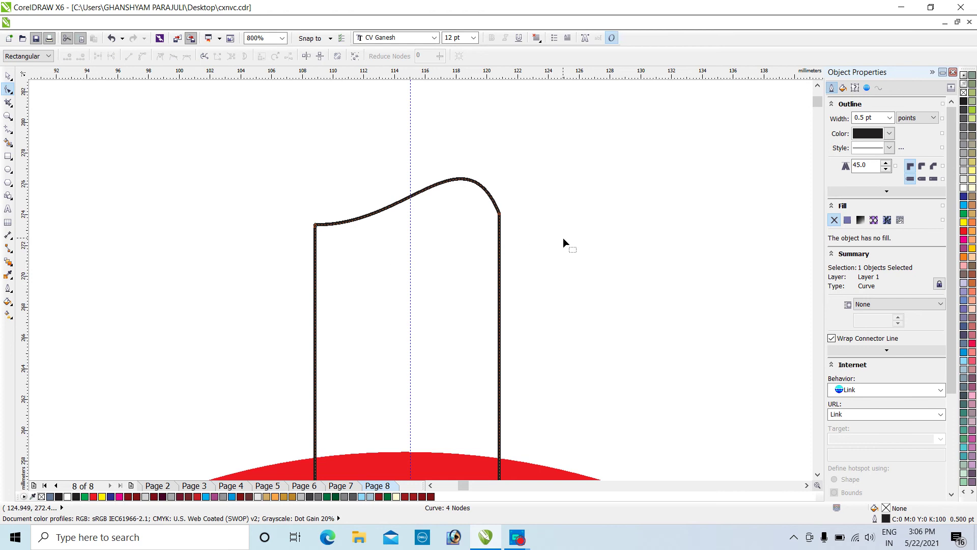
Step: Pull the top-left node's curve handle in onto the node and convert the shape's left side to a curve segment
click(316, 224)
drag(406, 229, 316, 227)
click(313, 272)
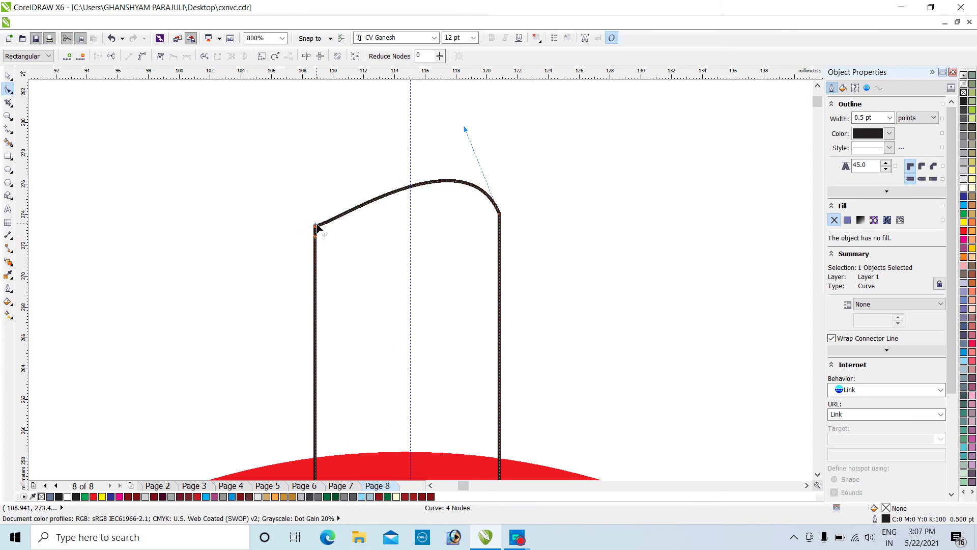
click(316, 226)
click(142, 56)
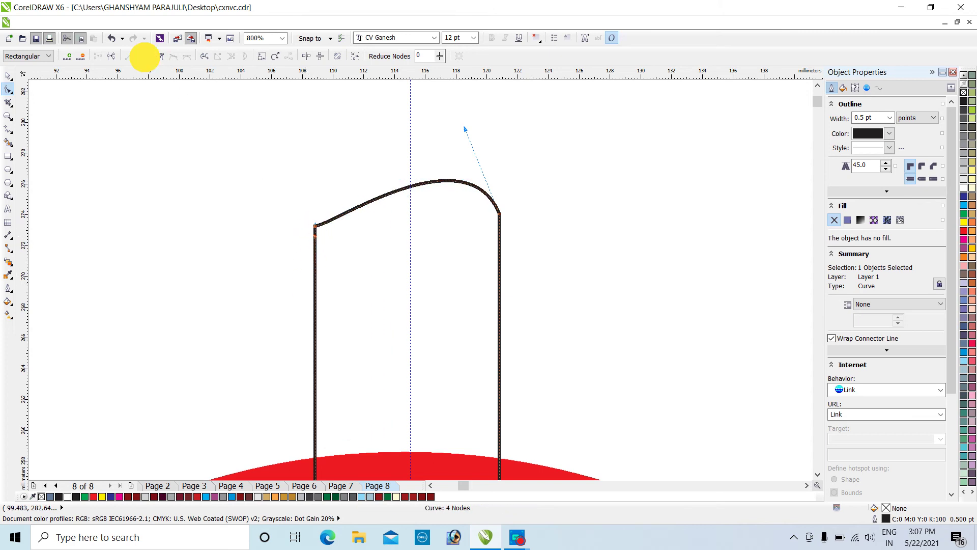
double_click(316, 227)
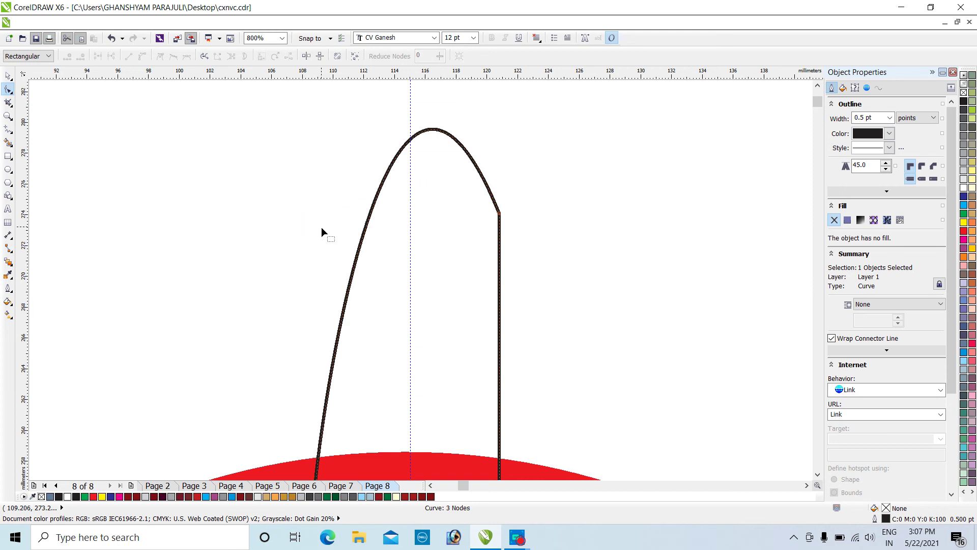
key(ctrl+z)
click(564, 287)
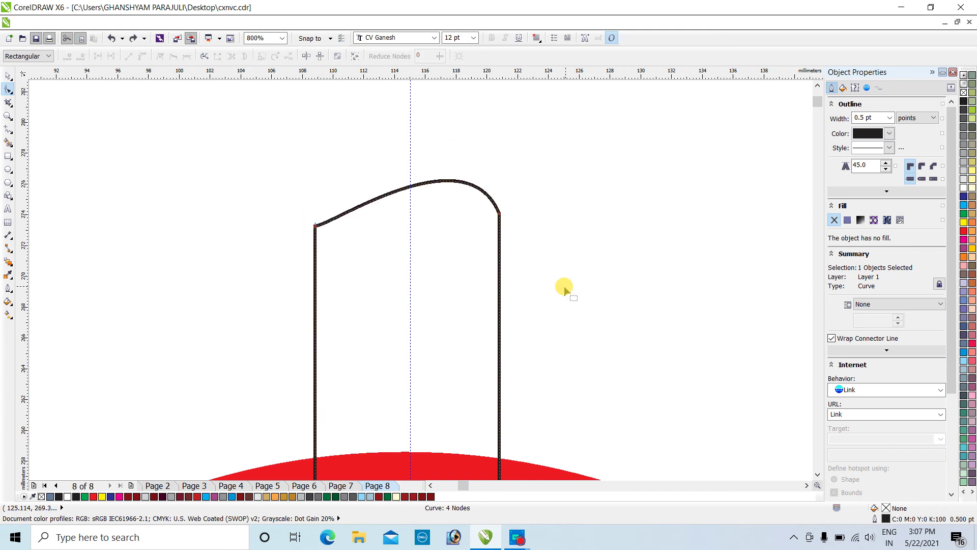
Step: Pull the top-left node's curve handle up and slightly inward to round the top edge and bow the left side outward
scroll(300, 249, down, 1)
scroll(255, 255, up, 2)
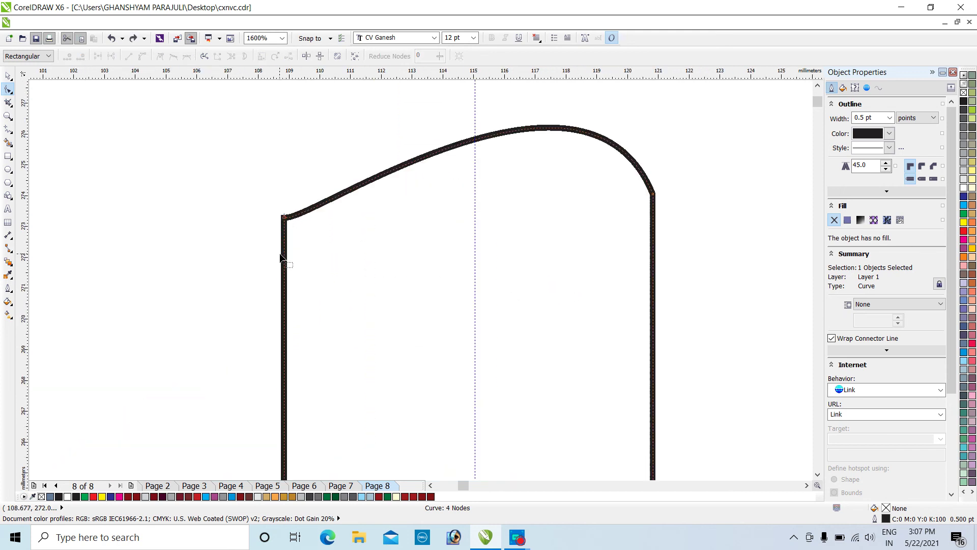
click(284, 218)
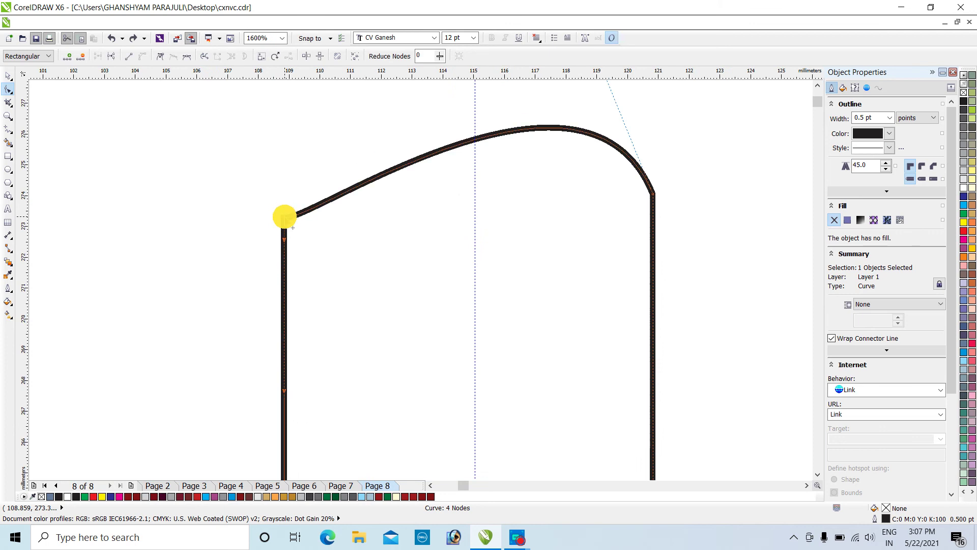
click(285, 239)
drag(285, 239, 298, 166)
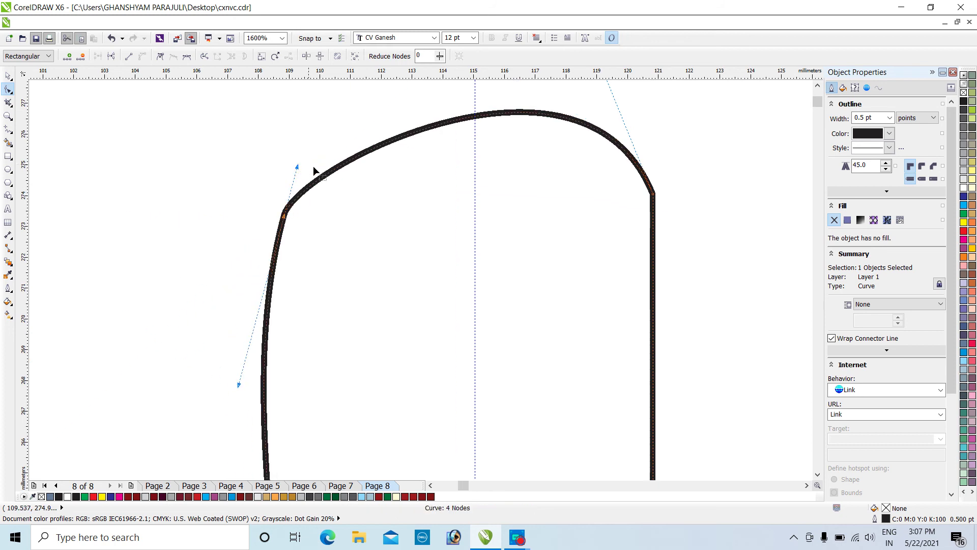
click(349, 156)
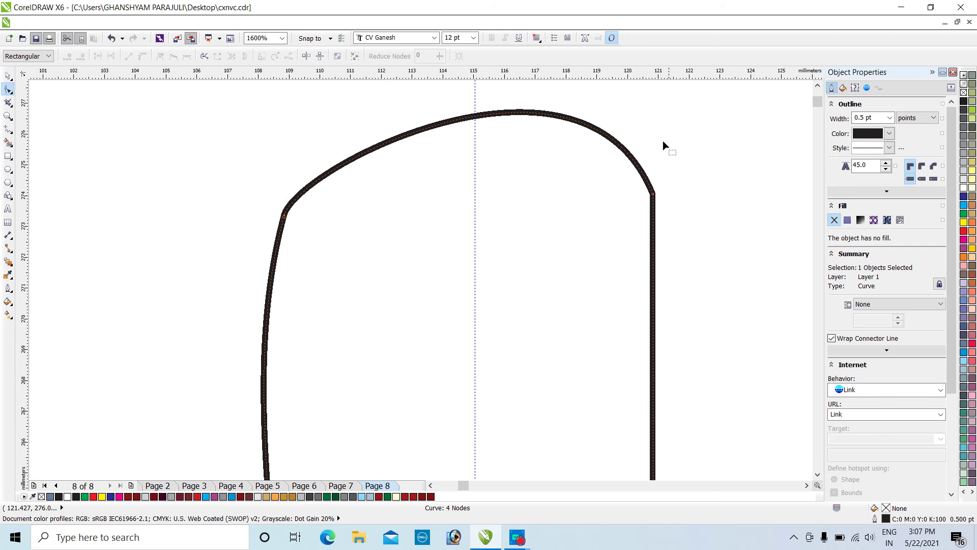
Step: Swing the top-left node's handle inward across the shape and make the top-right handle nearly vertical, giving the top edge a slanted wave
click(653, 194)
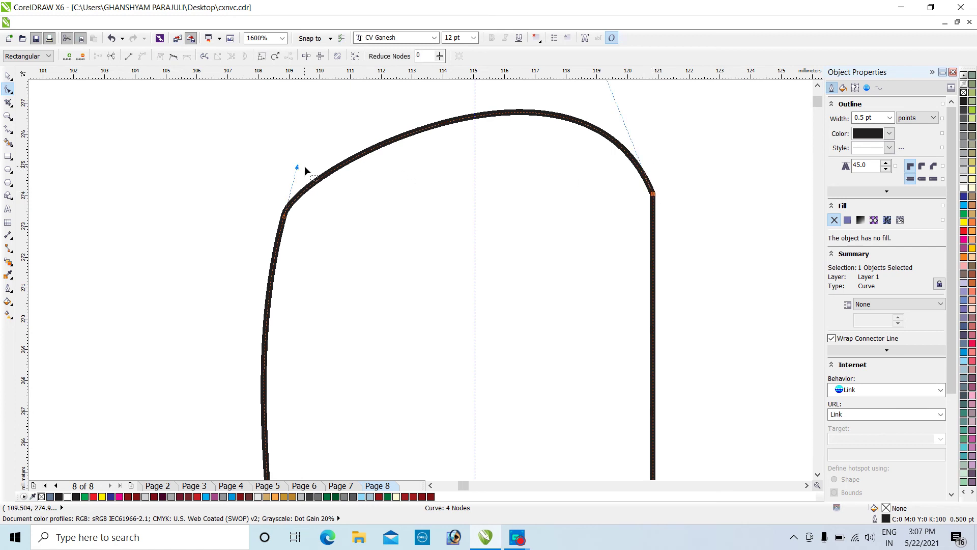
drag(298, 167, 502, 148)
scroll(497, 166, down, 1)
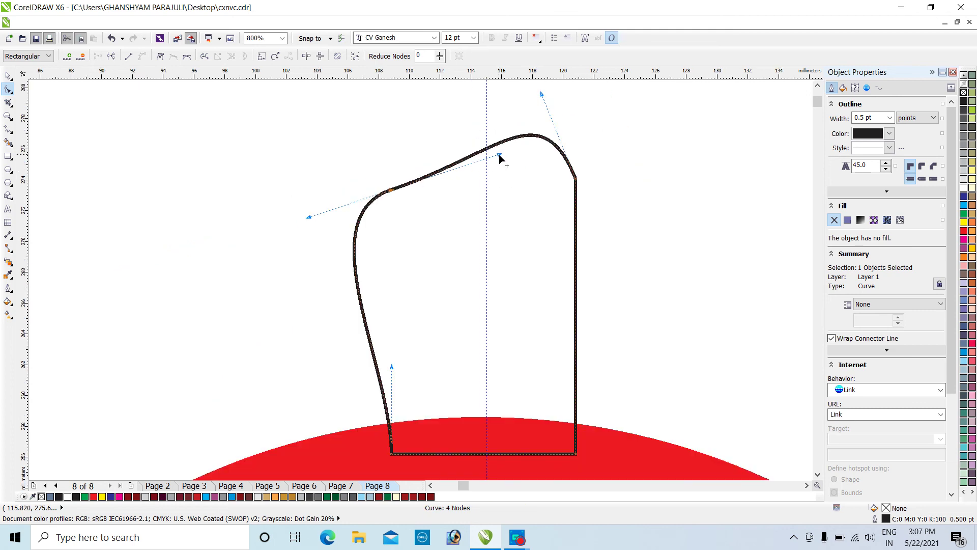
mouse_move(499, 155)
mouse_down()
mouse_move(510, 163)
mouse_move(489, 155)
mouse_up()
drag(542, 96, 570, 131)
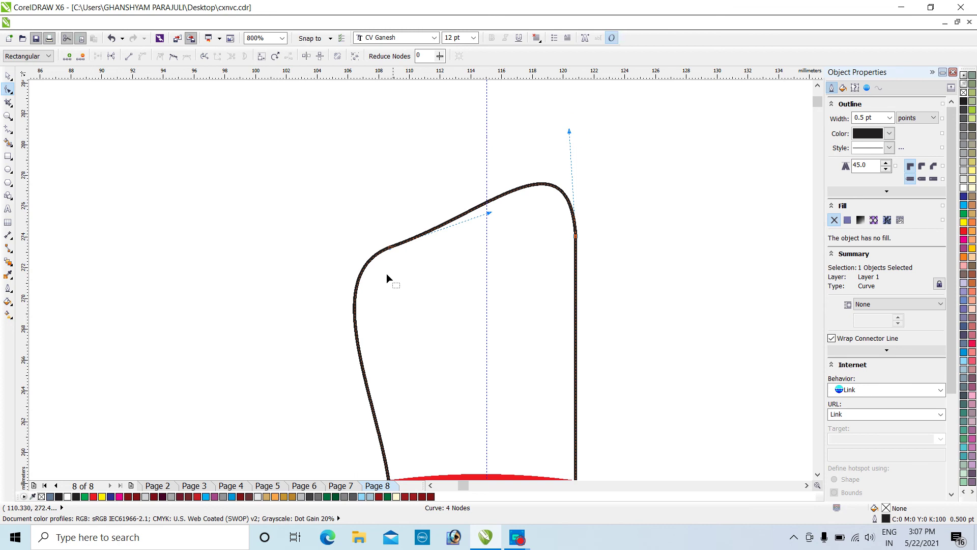
click(431, 292)
scroll(484, 292, down, 1)
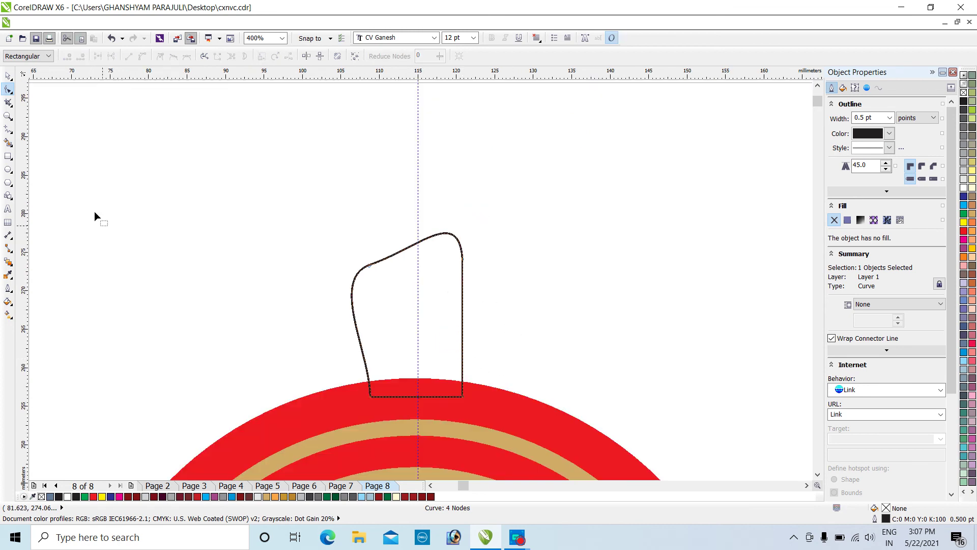
Step: Start a linear fountain fill for the shape and set its start colour to dark red, CMYK 27, 100, 100, 35
click(8, 75)
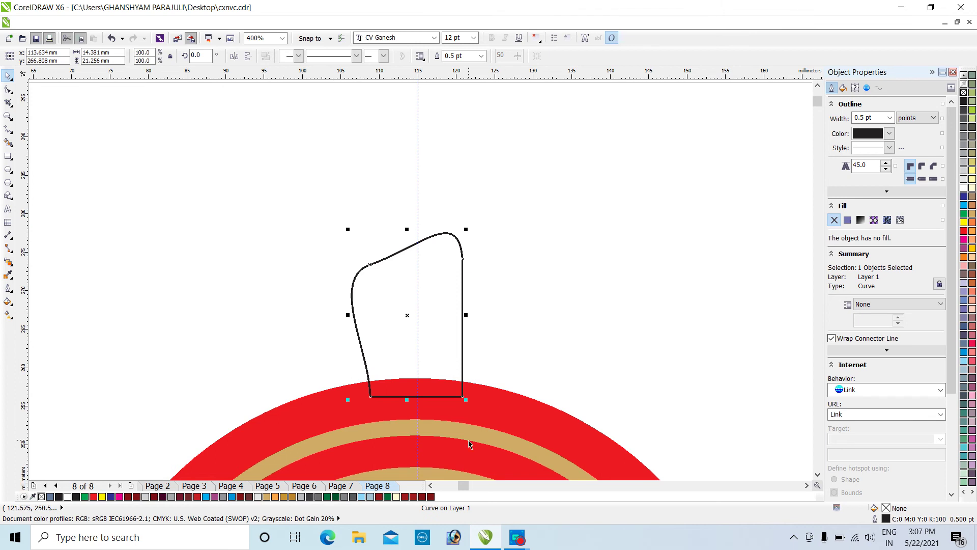
click(8, 303)
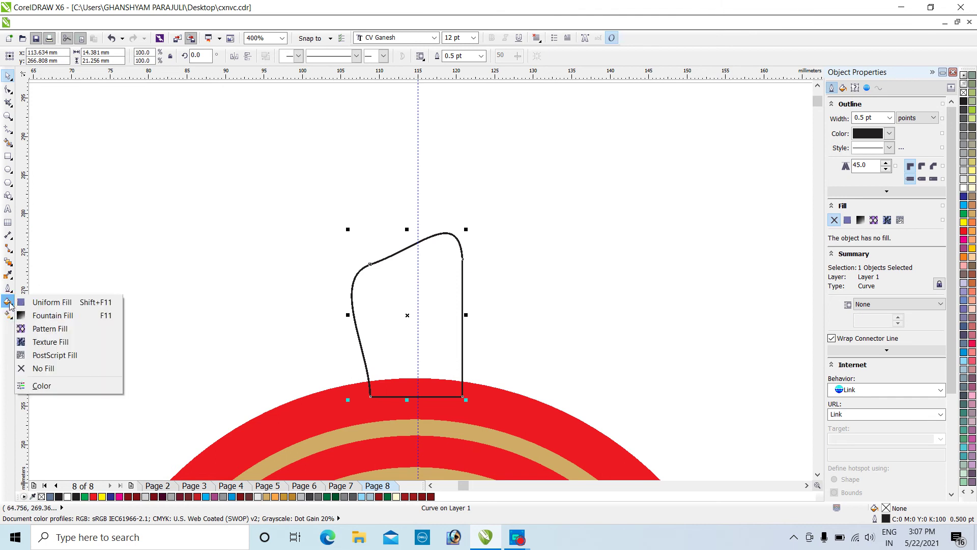
click(40, 314)
click(424, 273)
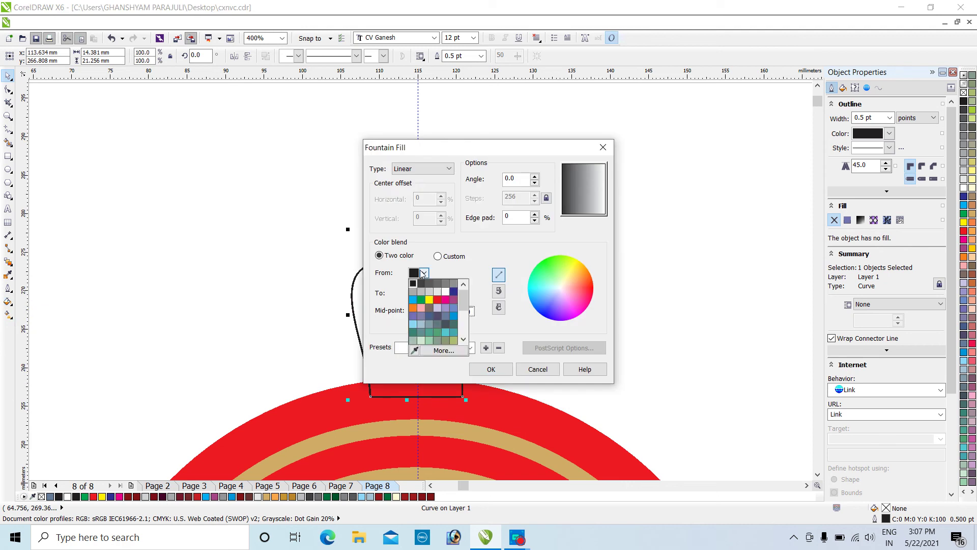
click(438, 352)
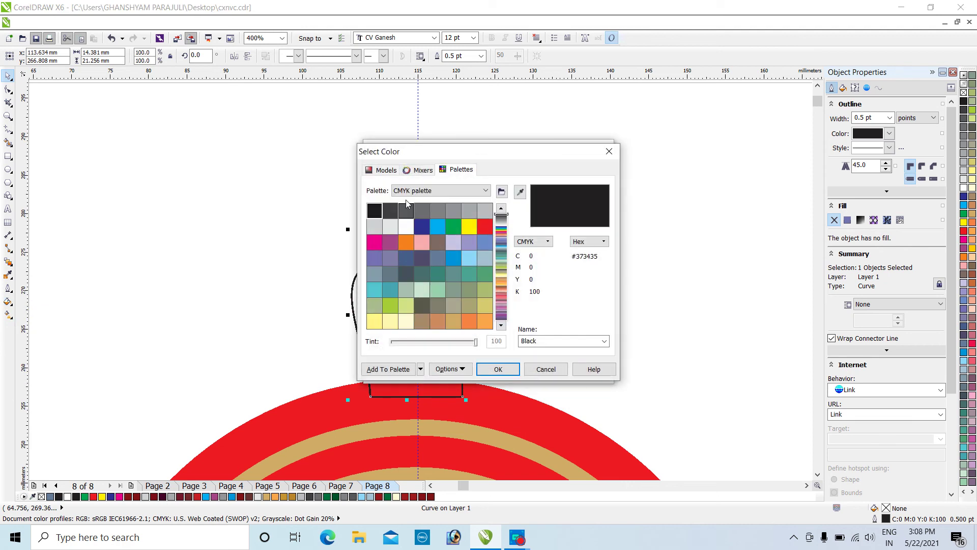
click(387, 169)
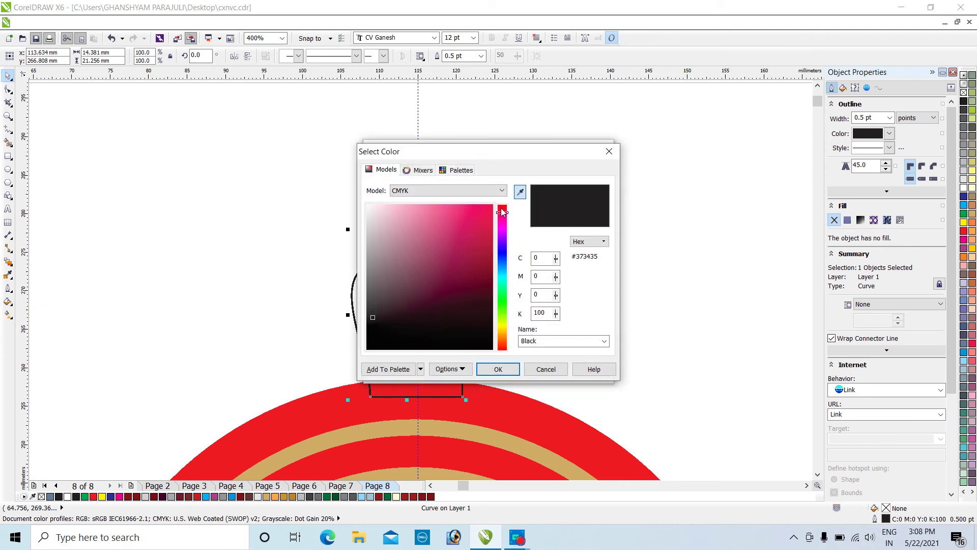
drag(502, 212, 502, 205)
click(483, 267)
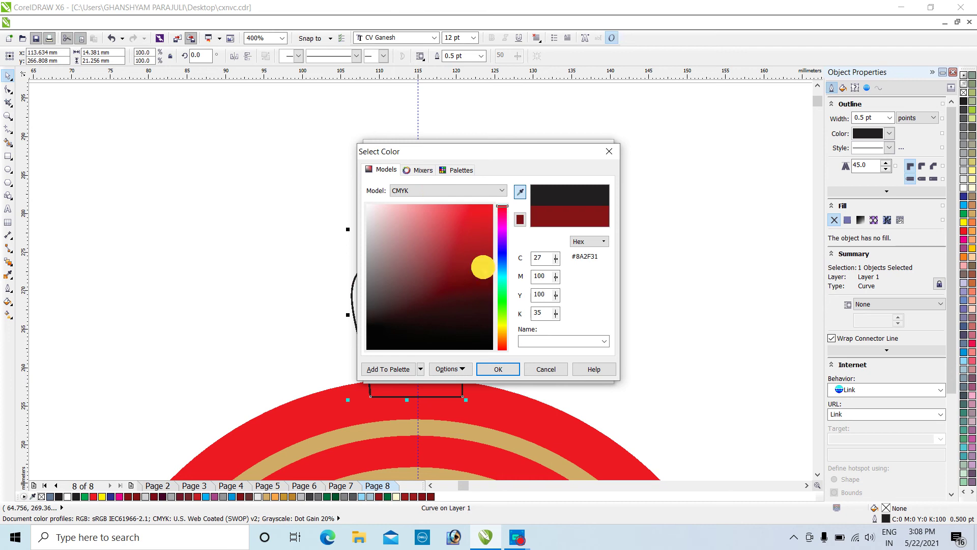
click(504, 372)
Step: Set the fountain fill's end colour to dark red, CMYK 27, 100, 100, 36
click(425, 293)
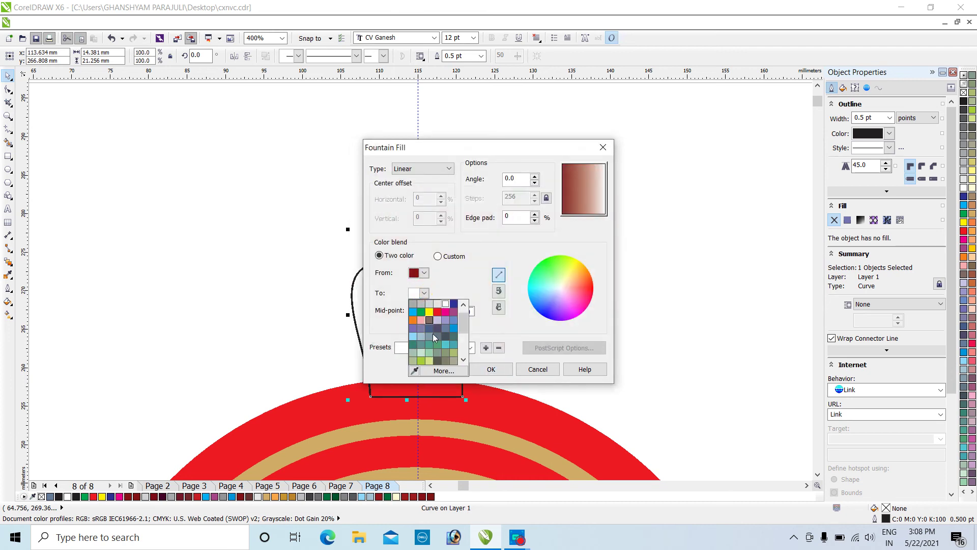
click(436, 372)
click(383, 170)
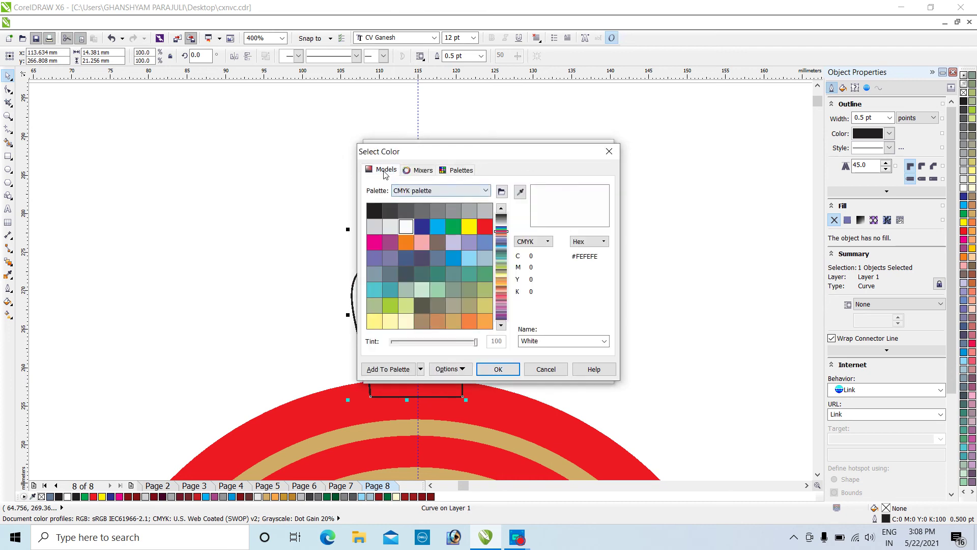
click(486, 269)
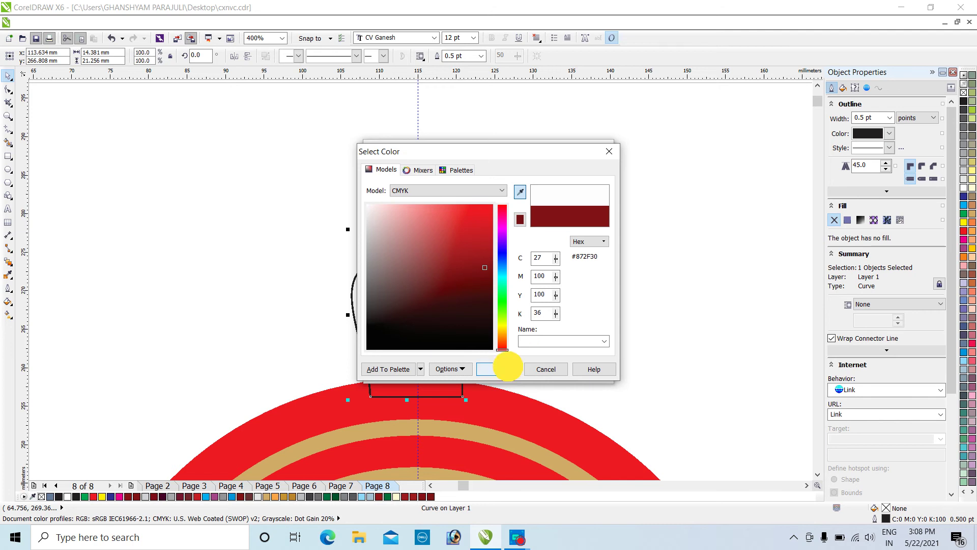
click(500, 367)
Step: Switch to a custom colour blend, add a bright red stop at 47%, shift it towards the end colour and apply the fill
click(438, 257)
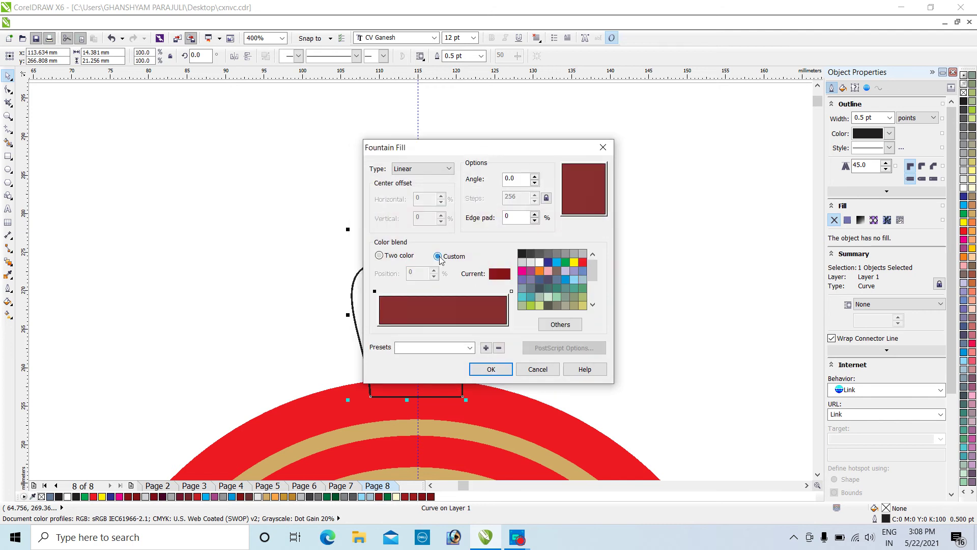
double_click(441, 304)
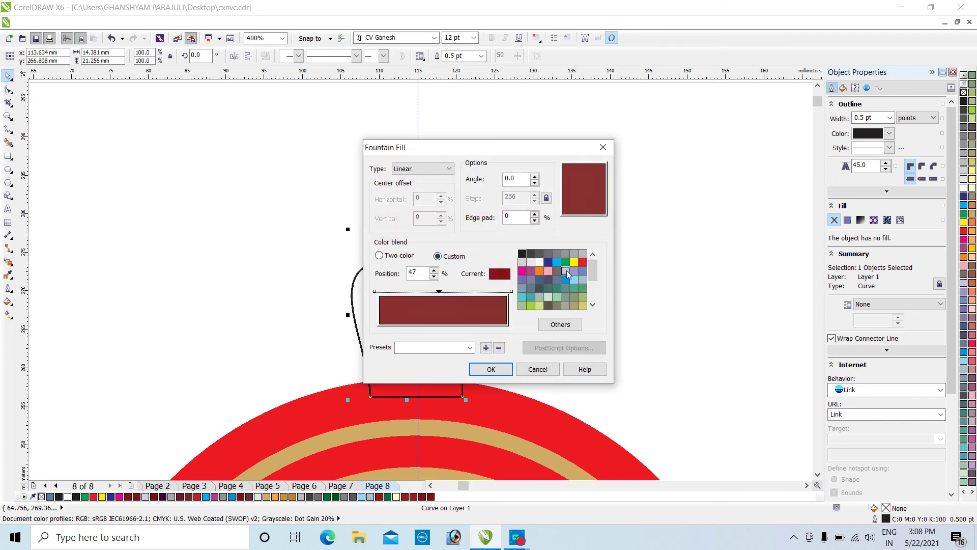
click(583, 263)
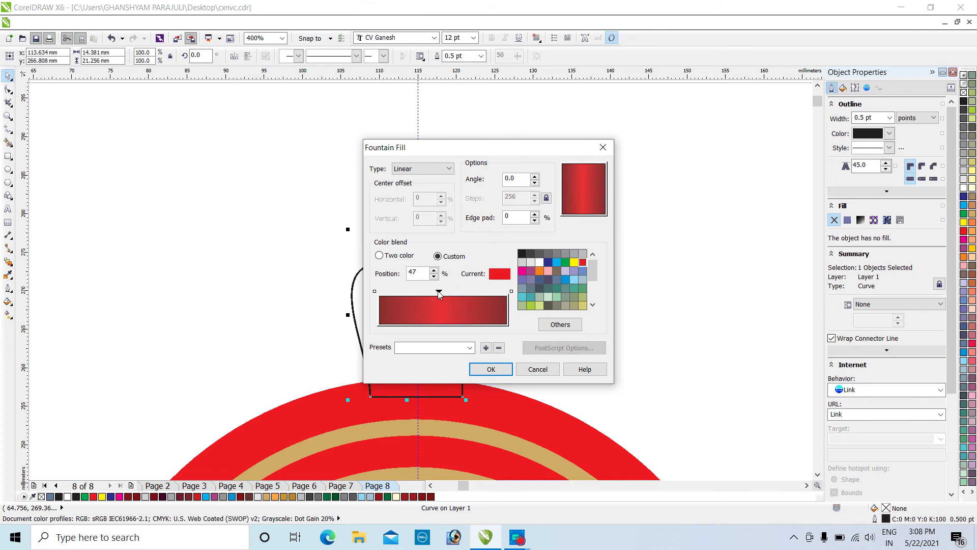
drag(440, 295, 468, 294)
click(492, 367)
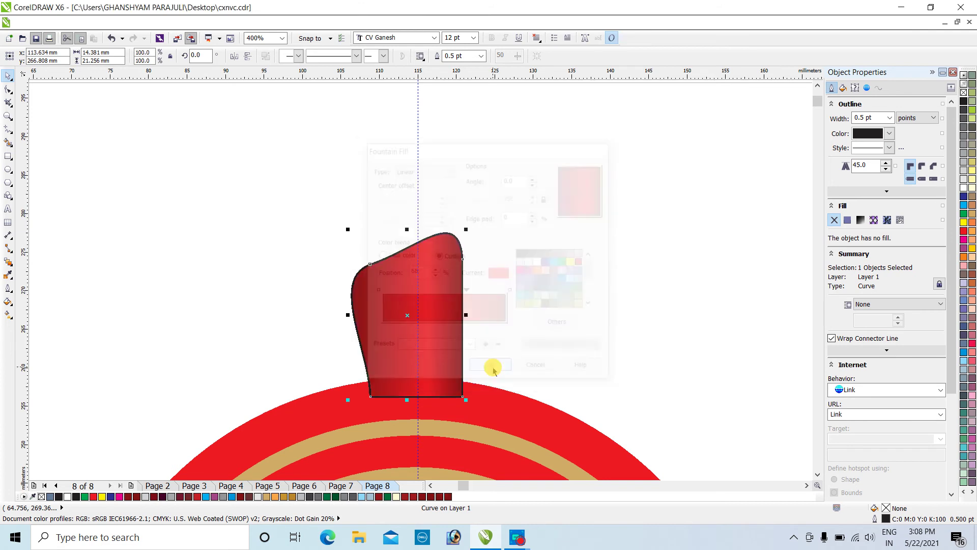
Step: Move the gradient's red stop further towards the end with Interactive Fill and extend both gradient ends slightly beyond the shape's sides
click(8, 315)
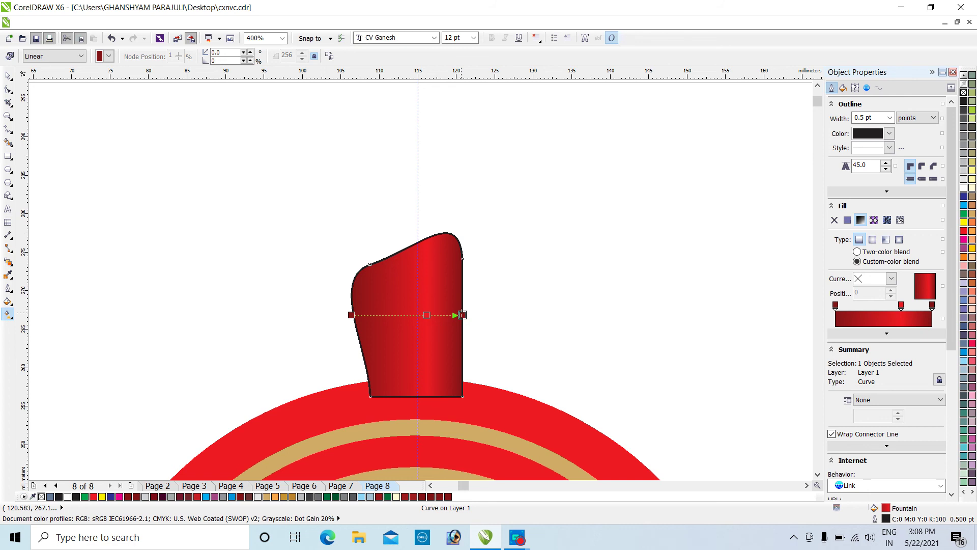
drag(427, 315, 435, 315)
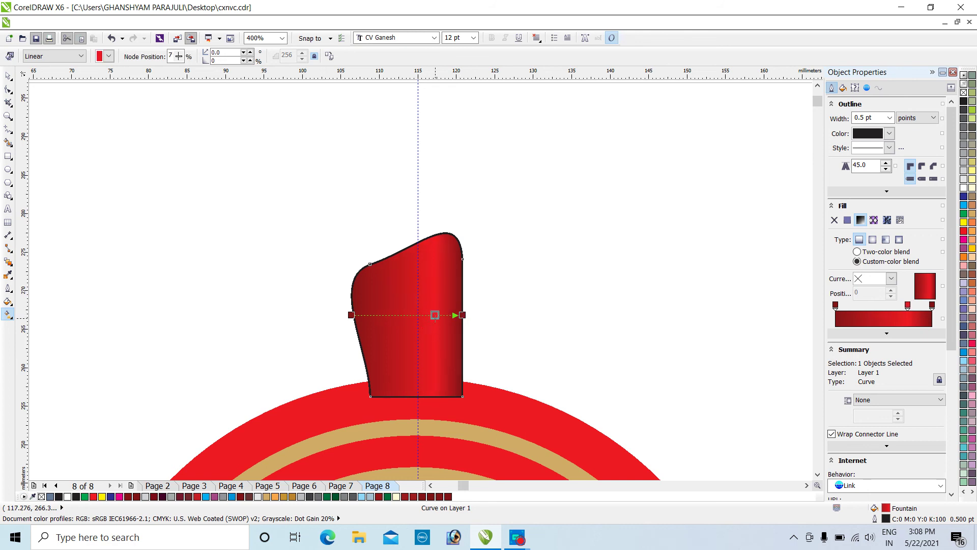
drag(352, 315, 344, 315)
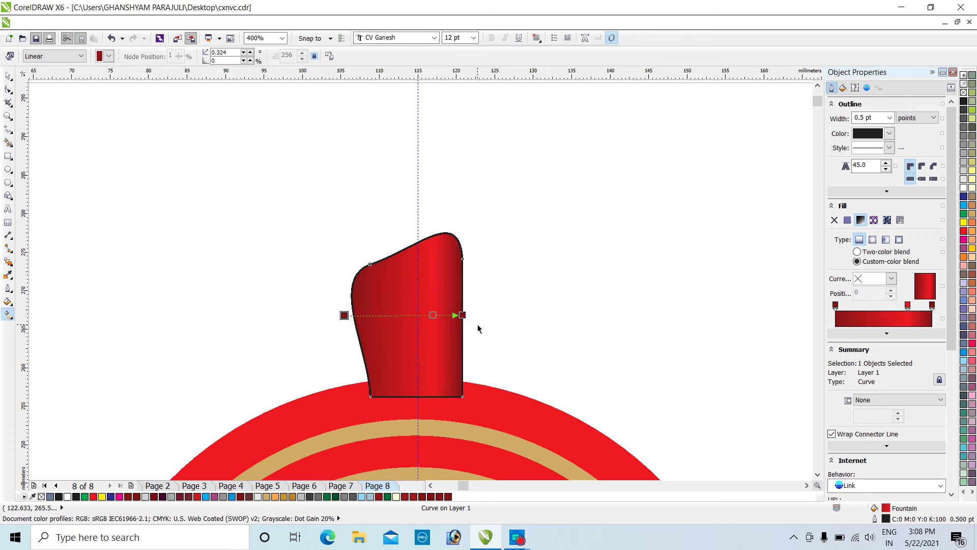
drag(462, 315, 472, 316)
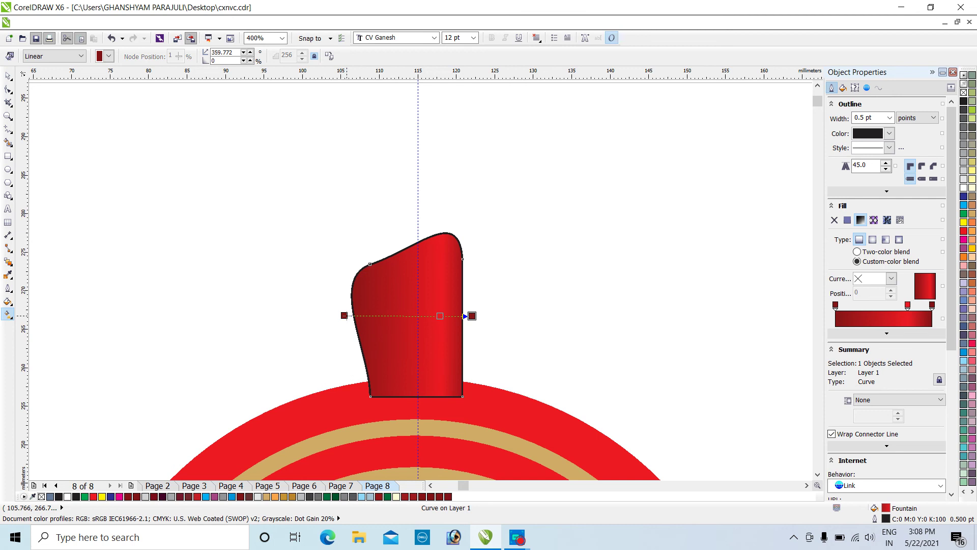
click(585, 318)
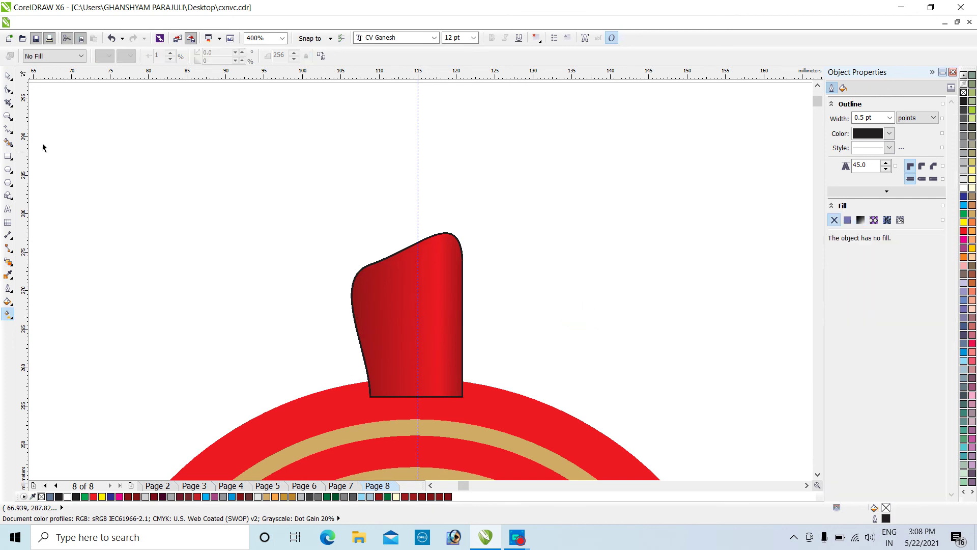
Step: Remove the outline from the gradient-filled shape
click(9, 76)
click(415, 289)
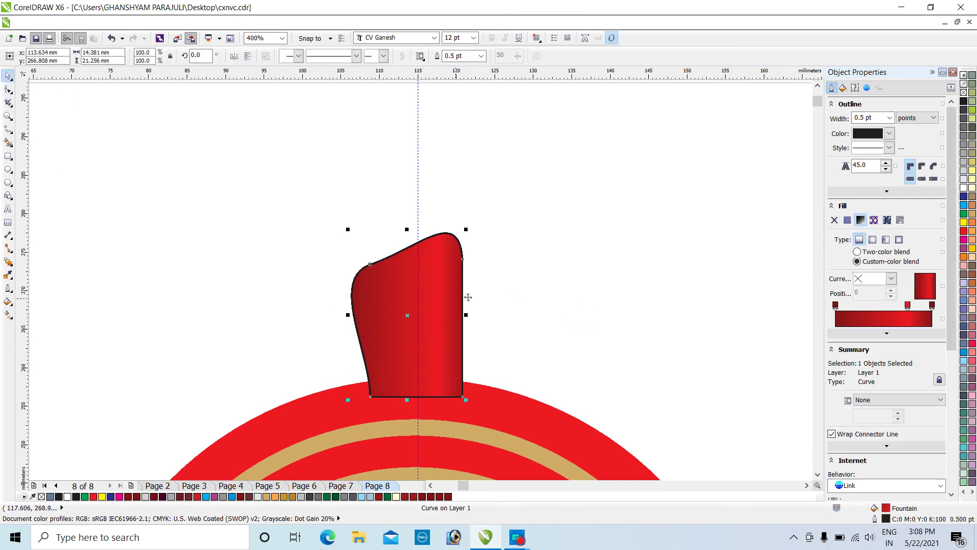
right_click(964, 94)
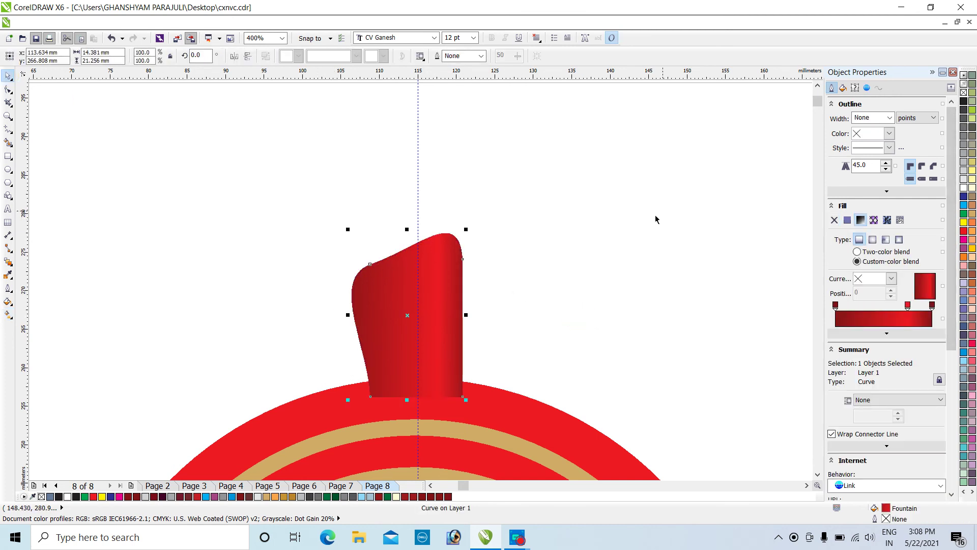
scroll(641, 227, down, 1)
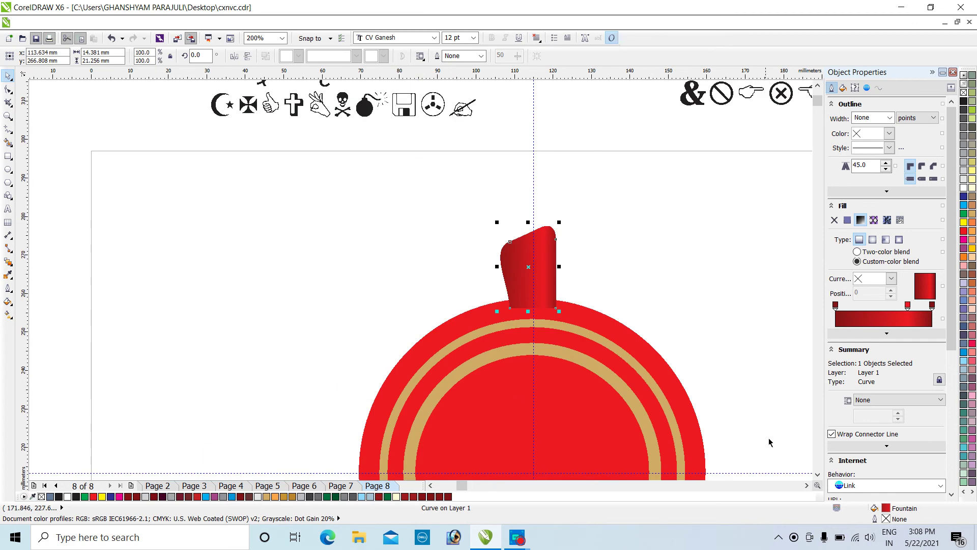
click(818, 475)
click(818, 475)
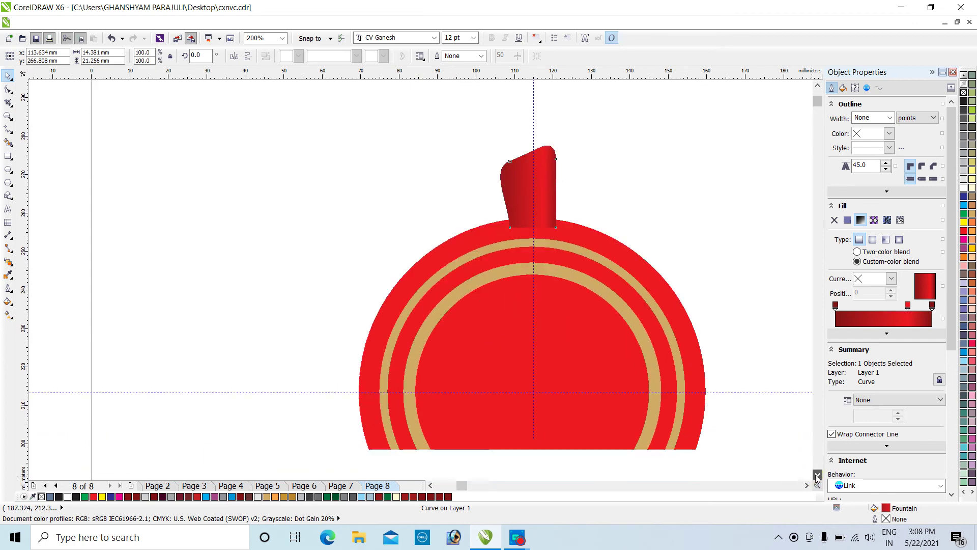
click(807, 485)
click(806, 486)
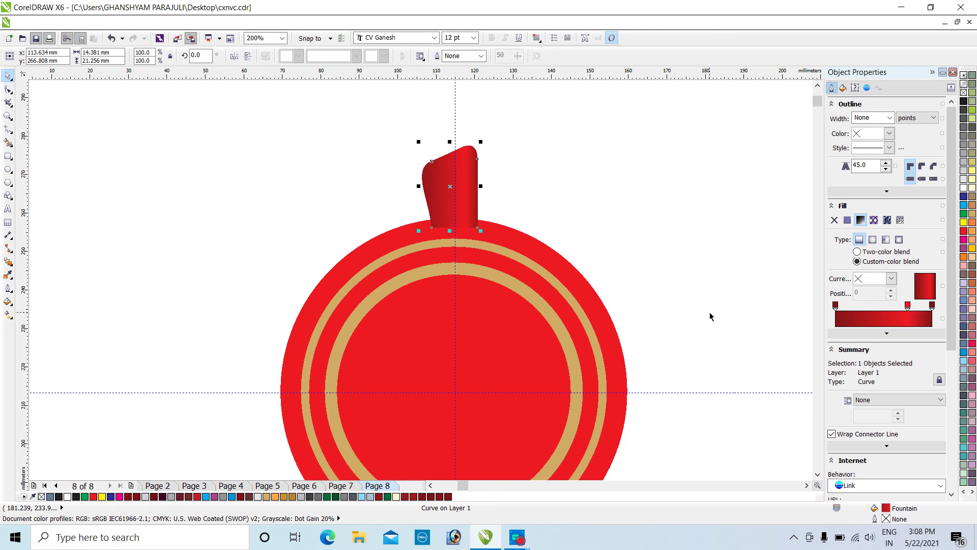
key(ctrl+d)
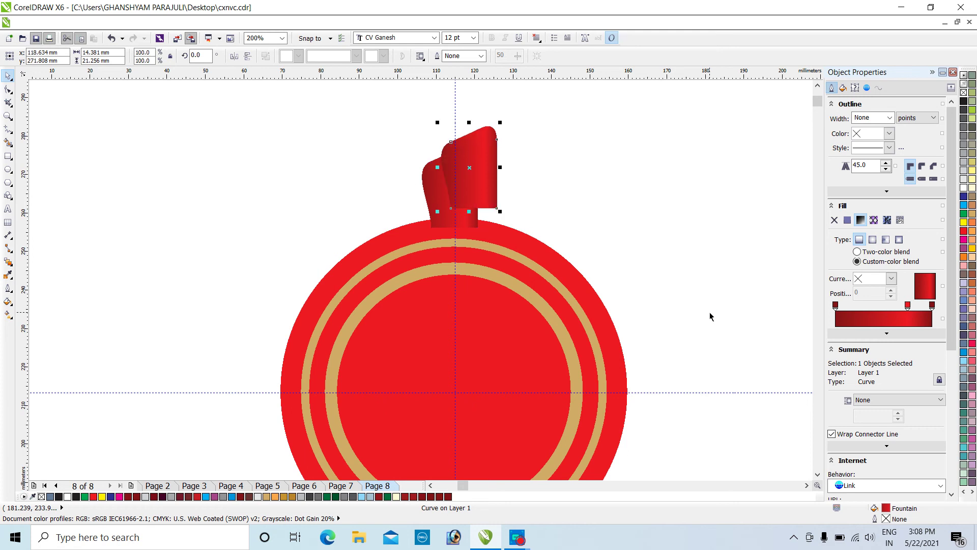
drag(484, 186, 454, 391)
click(467, 184)
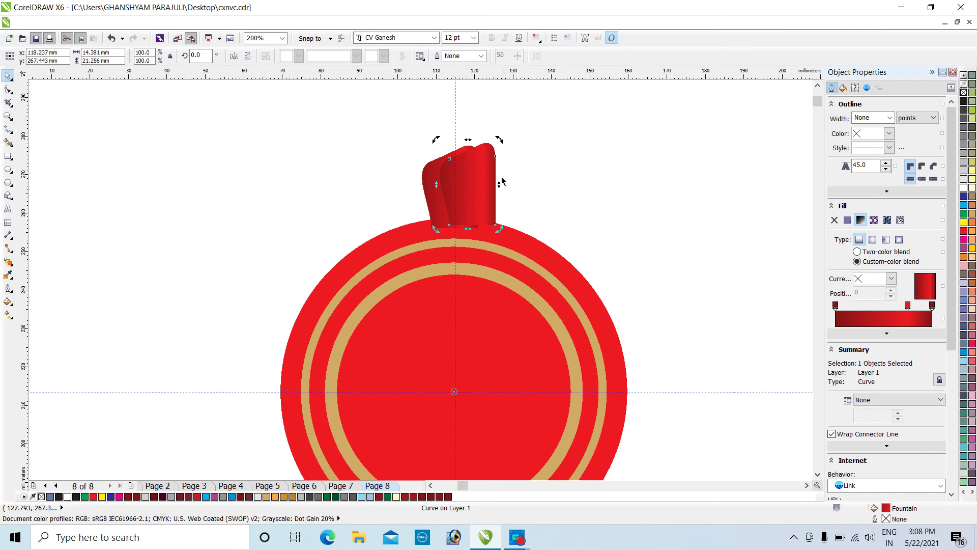
drag(498, 141, 533, 157)
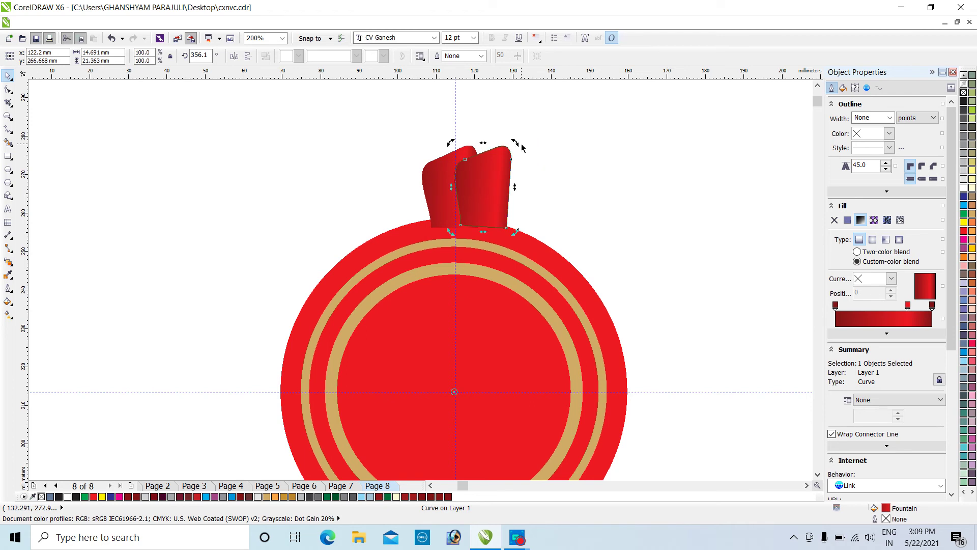
click(517, 142)
click(504, 172)
click(505, 154)
drag(515, 143, 523, 150)
drag(533, 155, 539, 159)
key(ctrl+z)
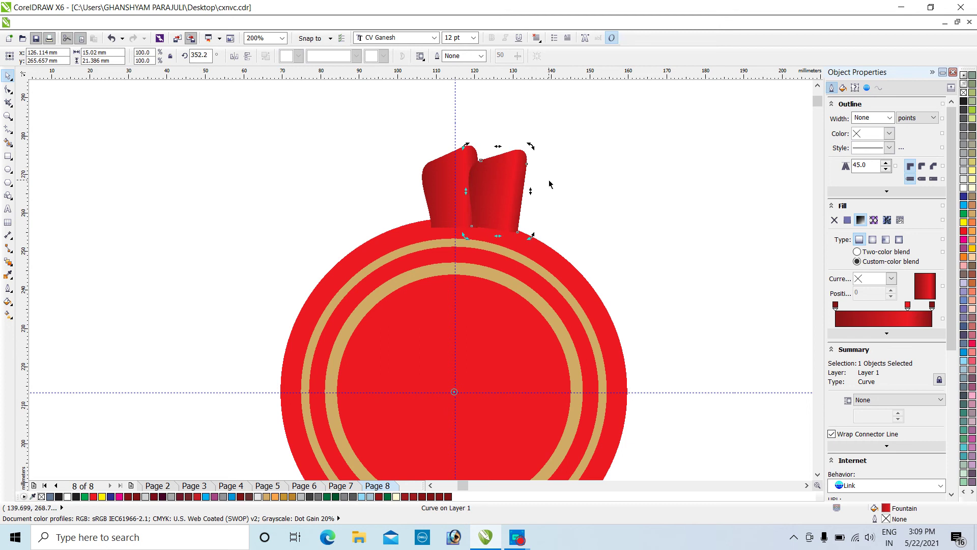
key(ctrl+z)
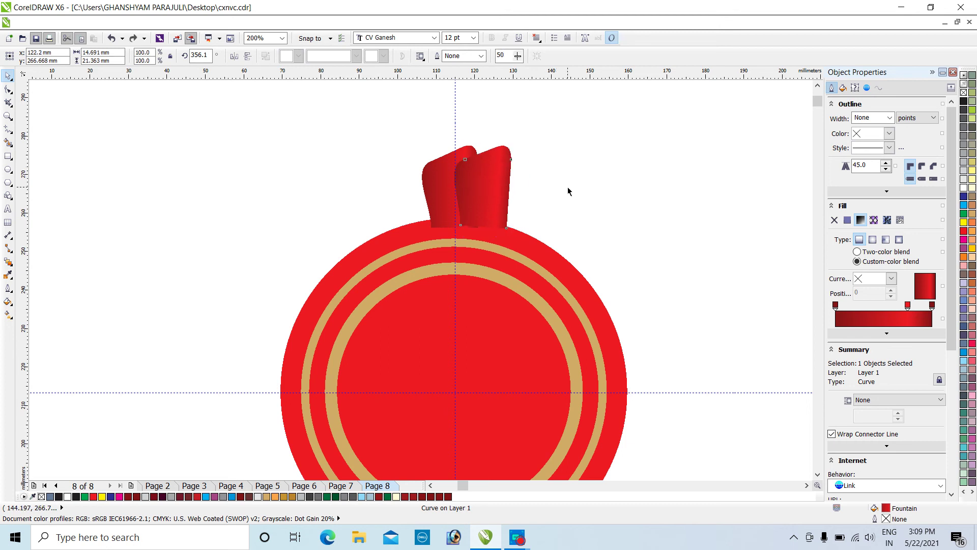
key(Delete)
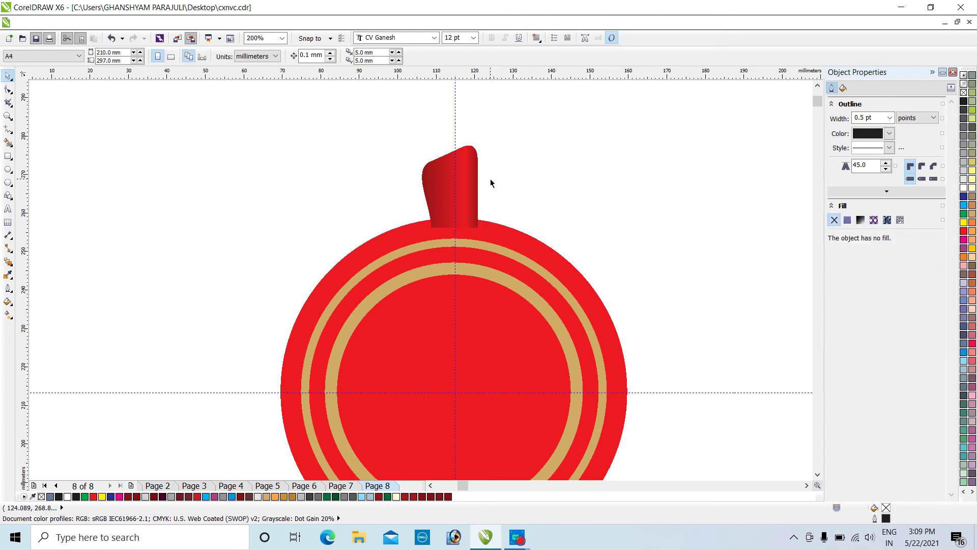
Step: Move the gradient shape so it is centred on the vertical guideline at the outer circle's upper edge
click(464, 177)
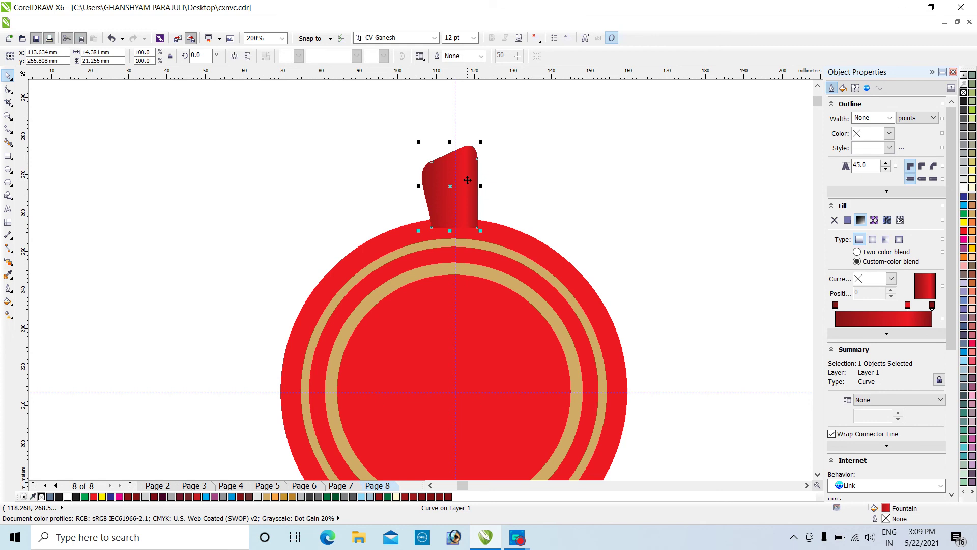
click(27, 23)
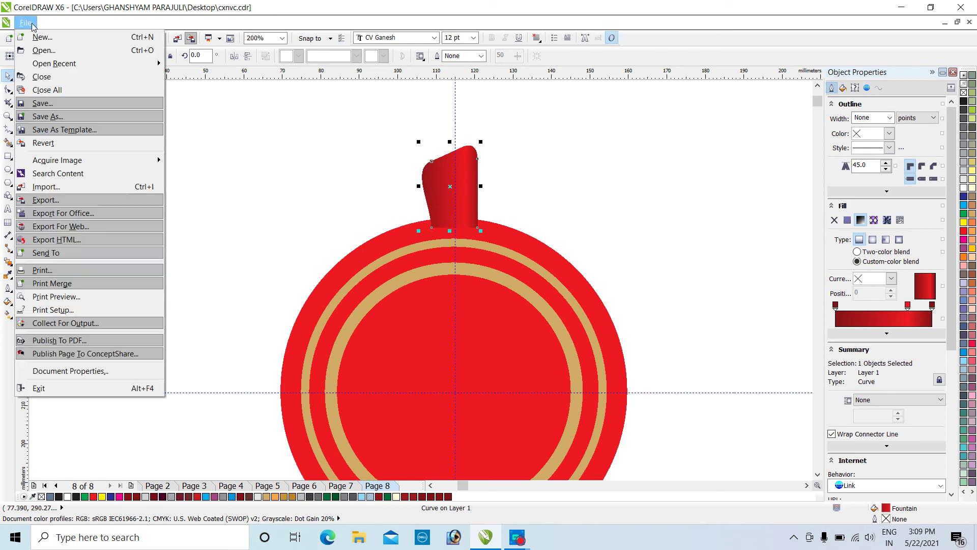
click(370, 188)
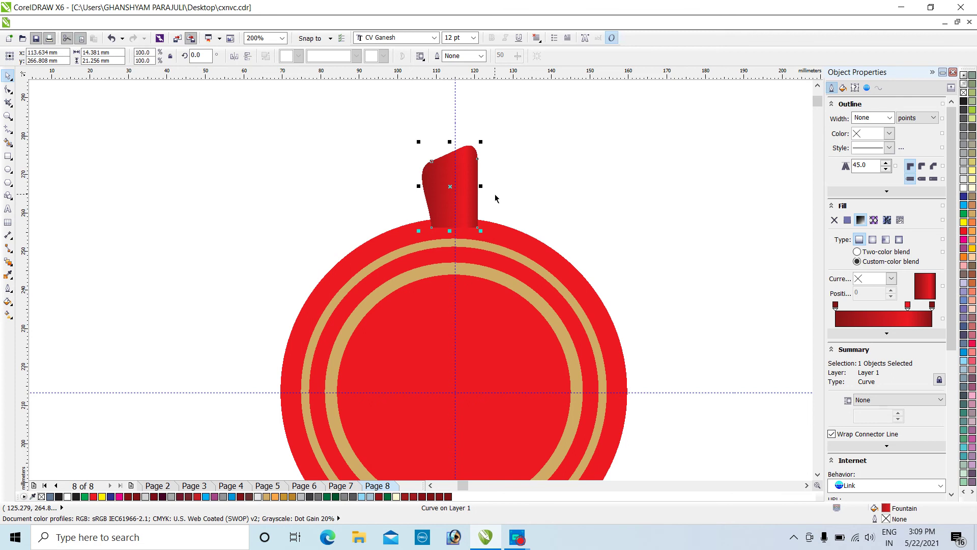
mouse_move(465, 202)
mouse_down()
mouse_move(487, 201)
mouse_move(464, 188)
mouse_move(456, 203)
mouse_up()
key(ctrl+d)
Step: Place the shape's rotation centre at the circles' common centre and rotate a copy 15° clockwise, keeping the original
click(455, 182)
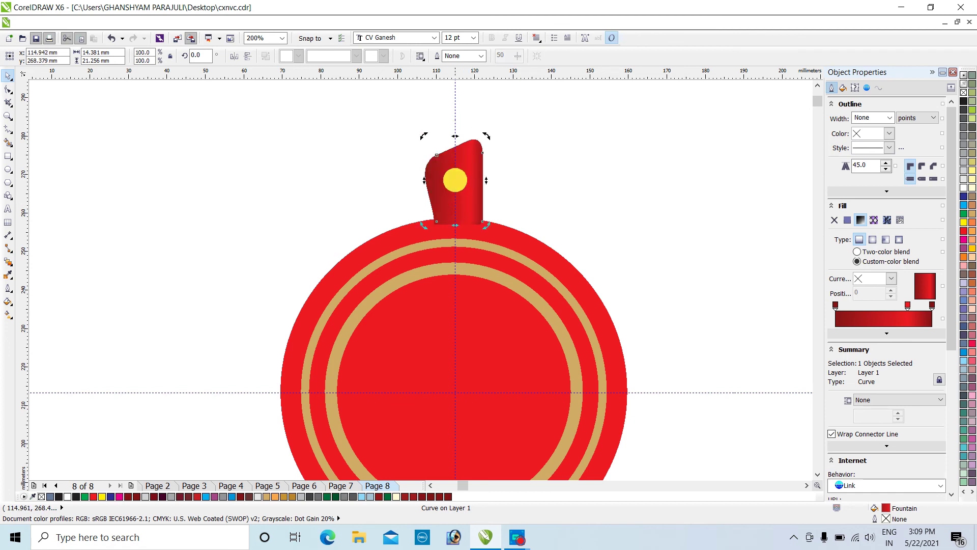
drag(453, 383, 454, 392)
drag(484, 137, 522, 159)
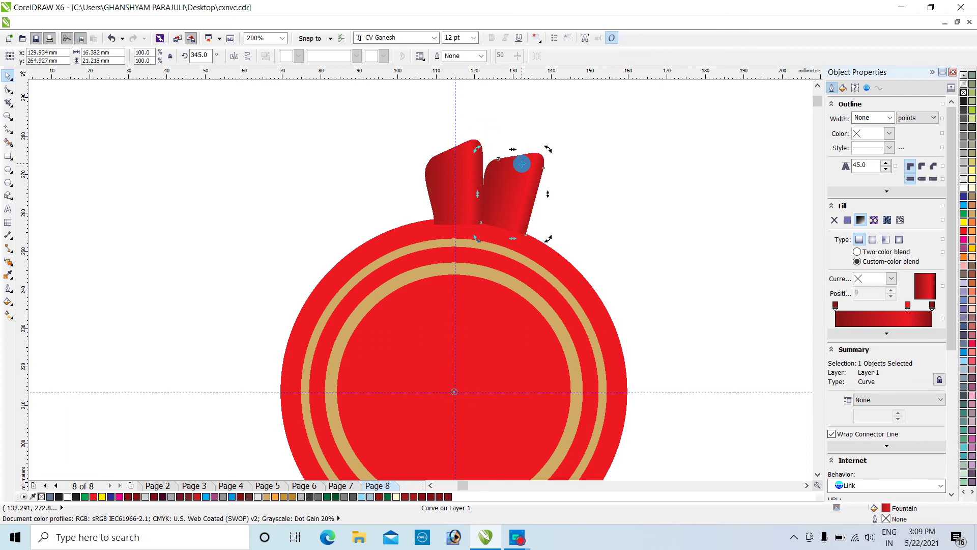
Step: Repeat the 15° rotated copy around the circles until the gradient shapes form a complete ring, and deselect
key(ctrl+r)
key(ctrl+r)
key(ctrl+r)
key(ctrl+r)
key(ctrl+r)
key(ctrl+r)
key(ctrl+r)
key(ctrl+r)
key(ctrl+r)
key(ctrl+r)
key(ctrl+r)
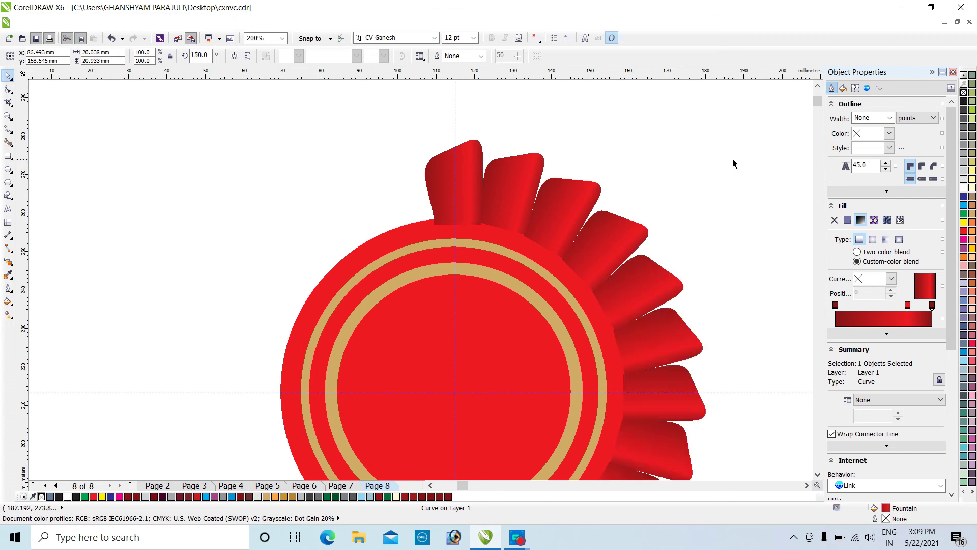
key(ctrl+r)
key(ctrl+r)
key(ctrl+r)
key(ctrl+r)
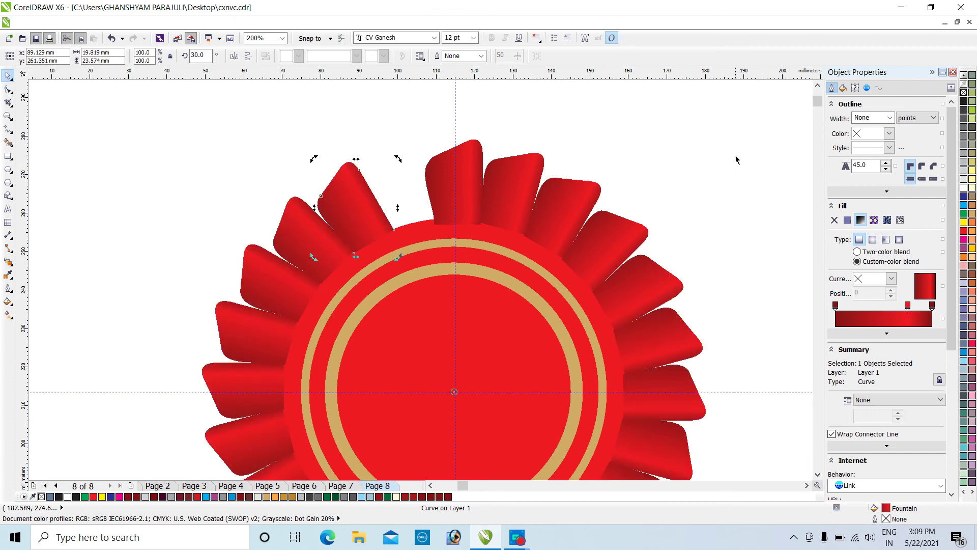
key(ctrl+r)
scroll(409, 319, down, 1)
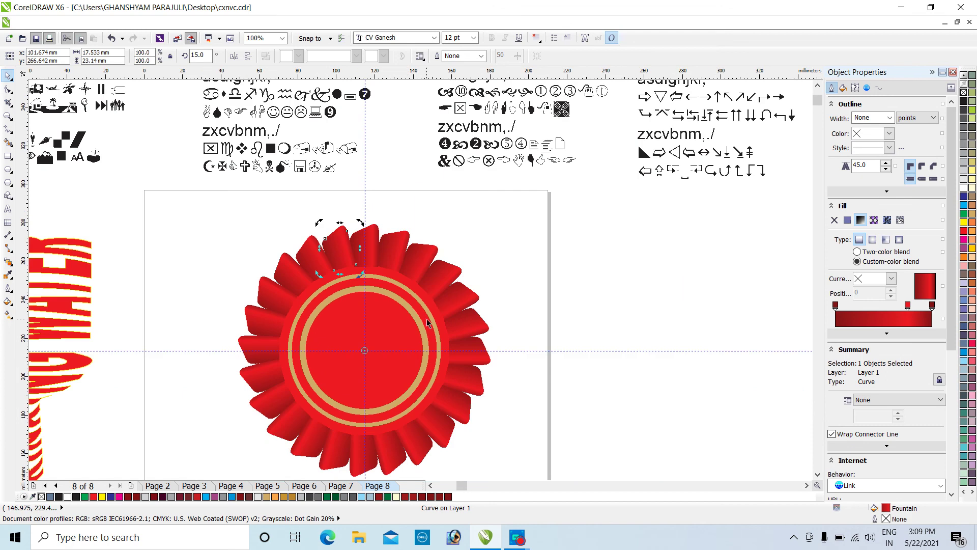
click(817, 475)
click(806, 486)
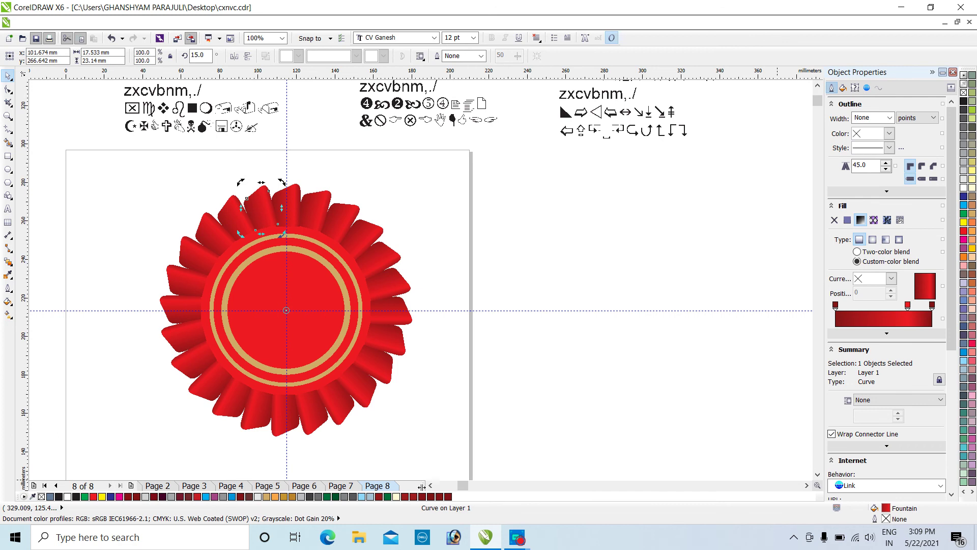
click(431, 486)
click(431, 485)
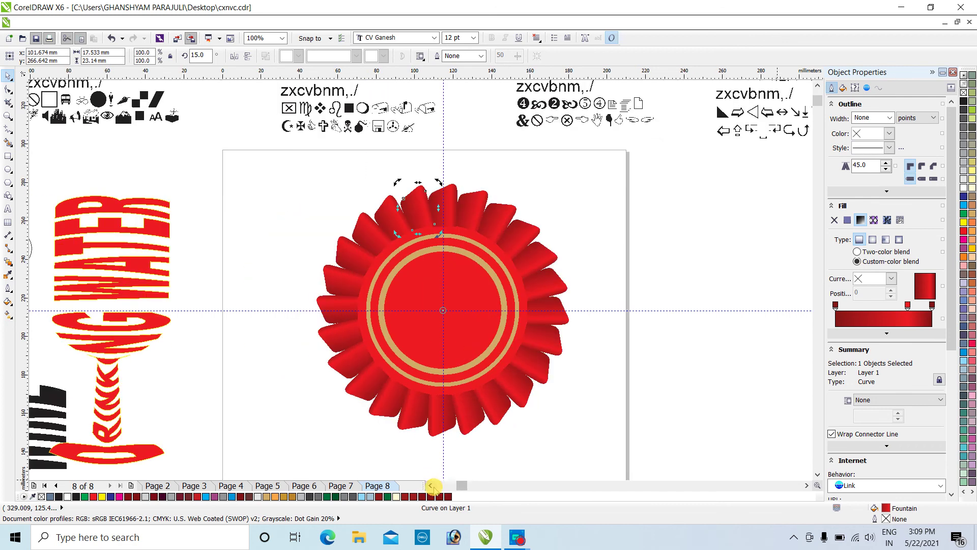
click(527, 422)
Step: Add the artistic text "अतिथि" in the CV Ganesh font inside the inner circle
scroll(445, 349, up, 1)
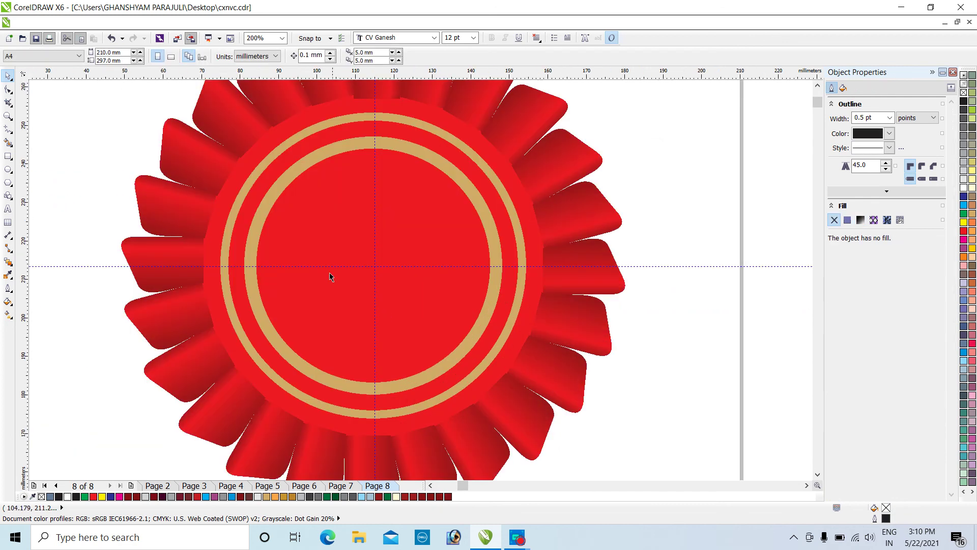
click(8, 209)
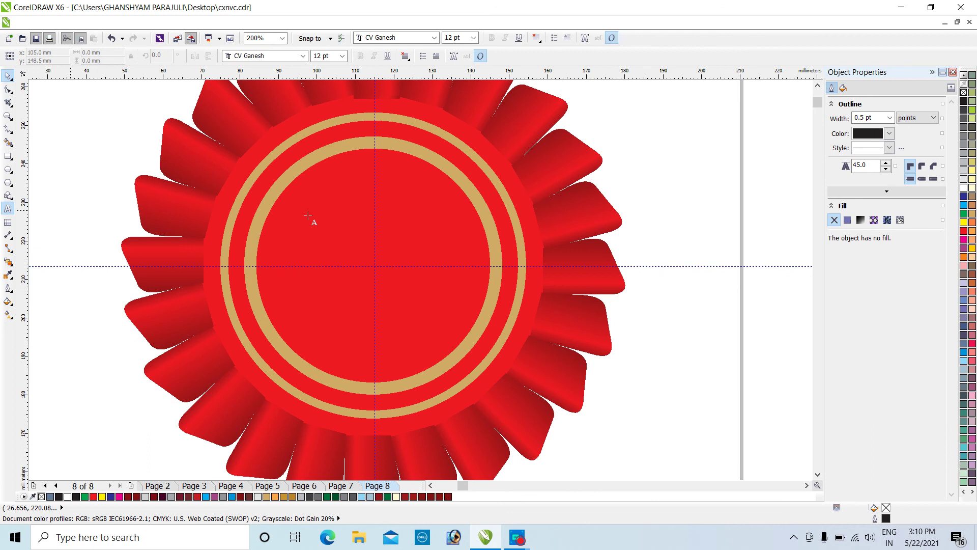
click(308, 217)
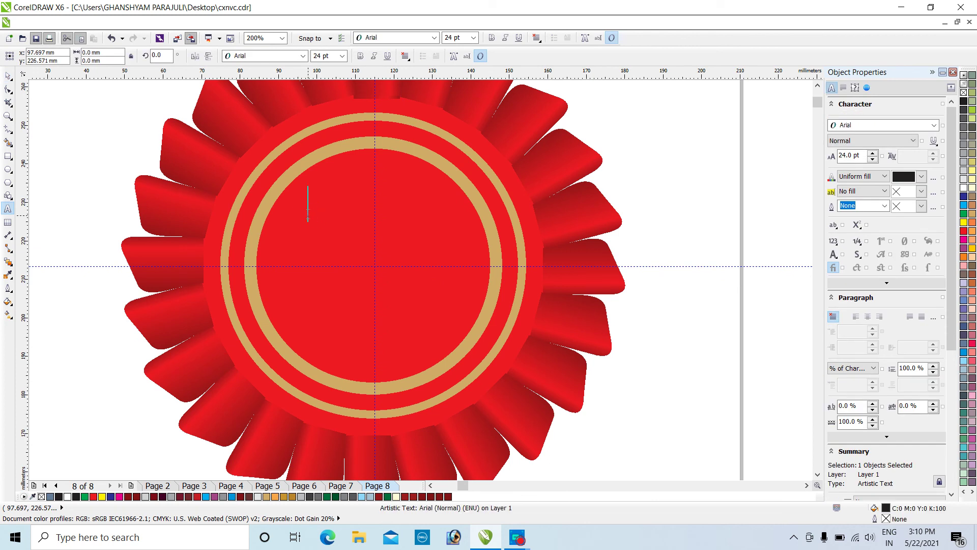
text(c)
click(434, 37)
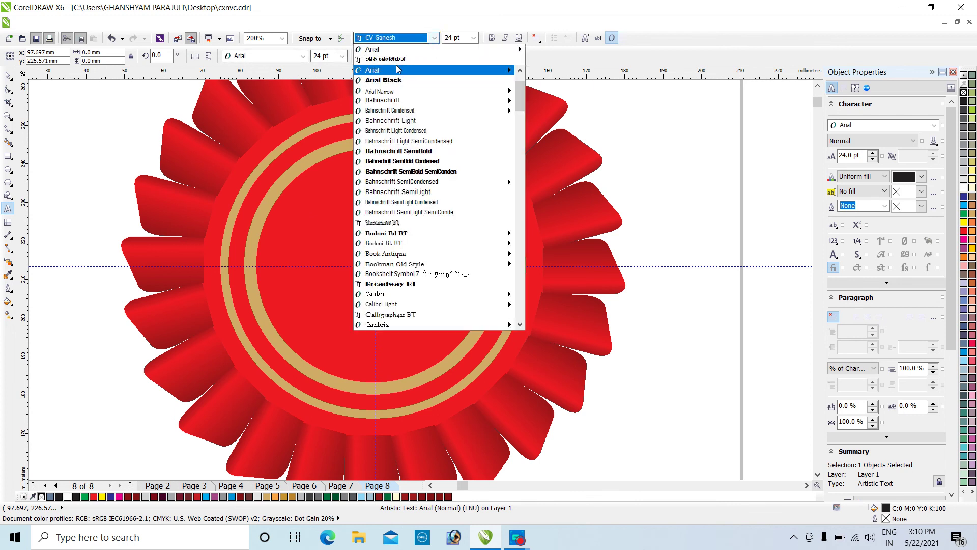
click(395, 60)
text(l)
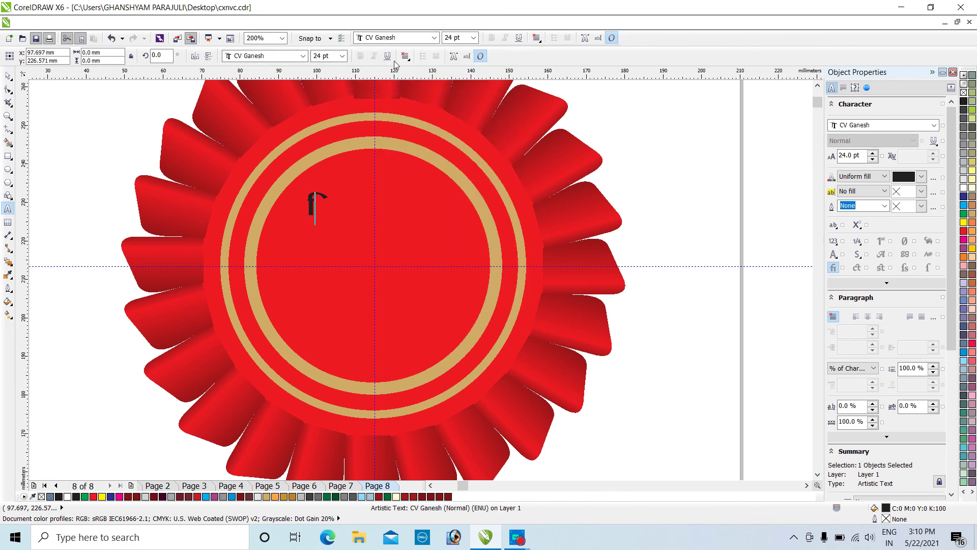
key(BackSpace)
text(cl)
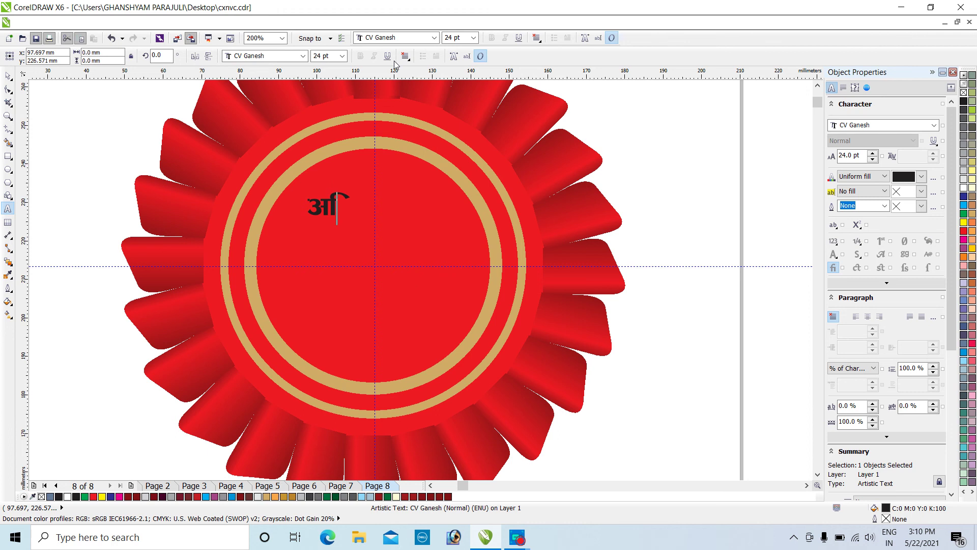
text(y)
key(BackSpace)
key(BackSpace)
text(ltly)
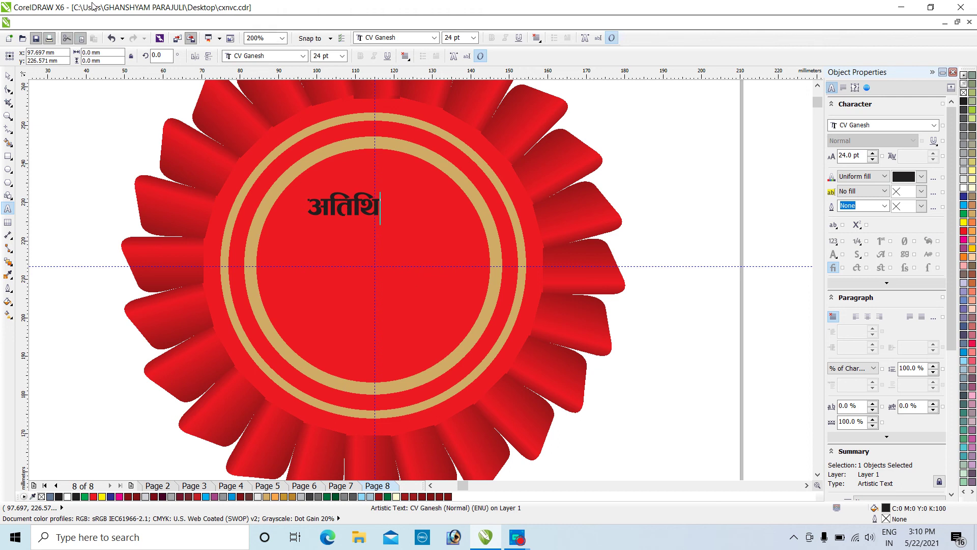
Step: Fill the text "अतिथि" with white
drag(378, 191, 296, 206)
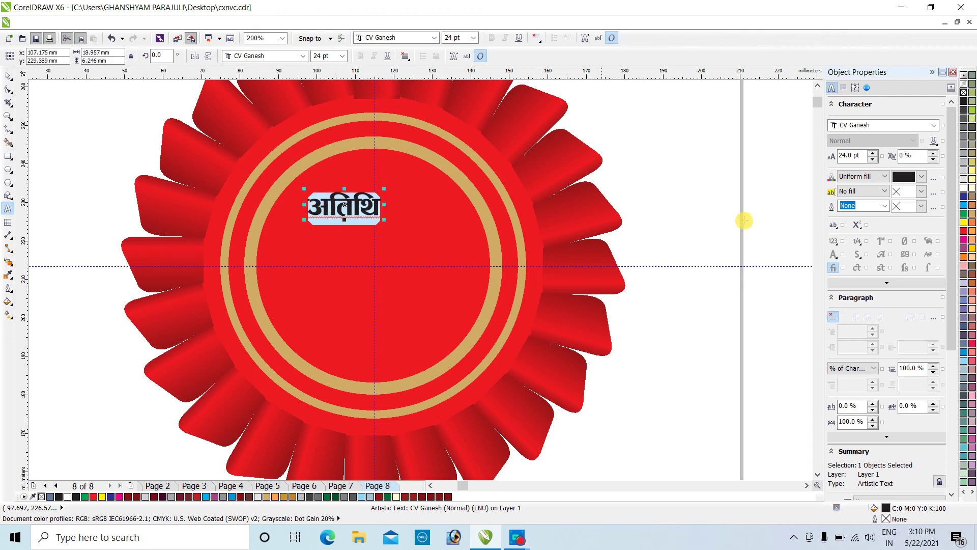
click(964, 189)
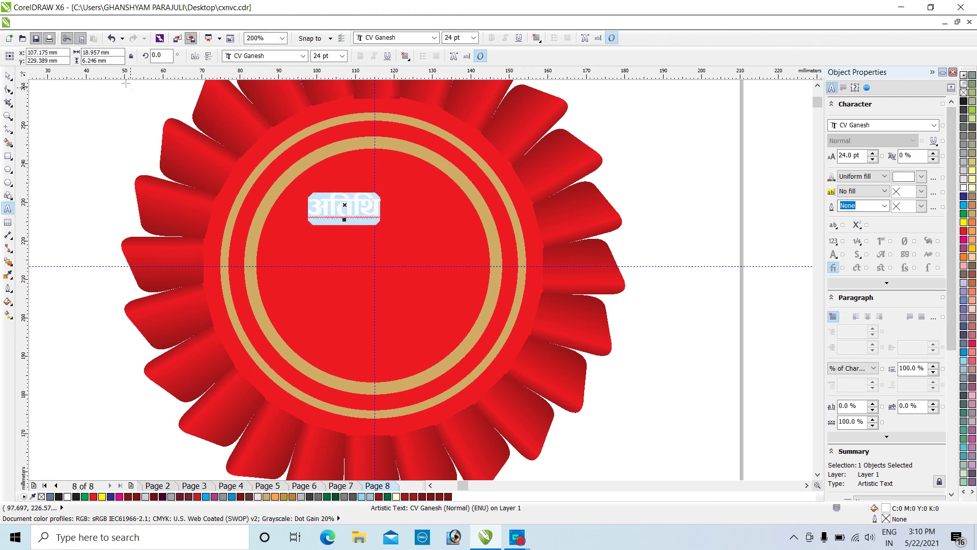
click(9, 76)
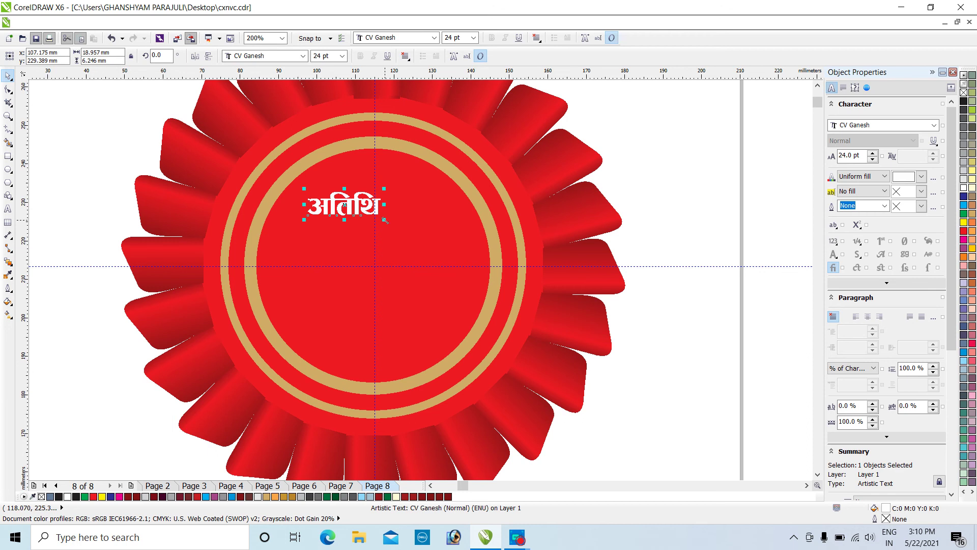
Step: Enlarge the white text to about 50 pt, move it to the centre of the circles and deselect it
drag(385, 220, 464, 280)
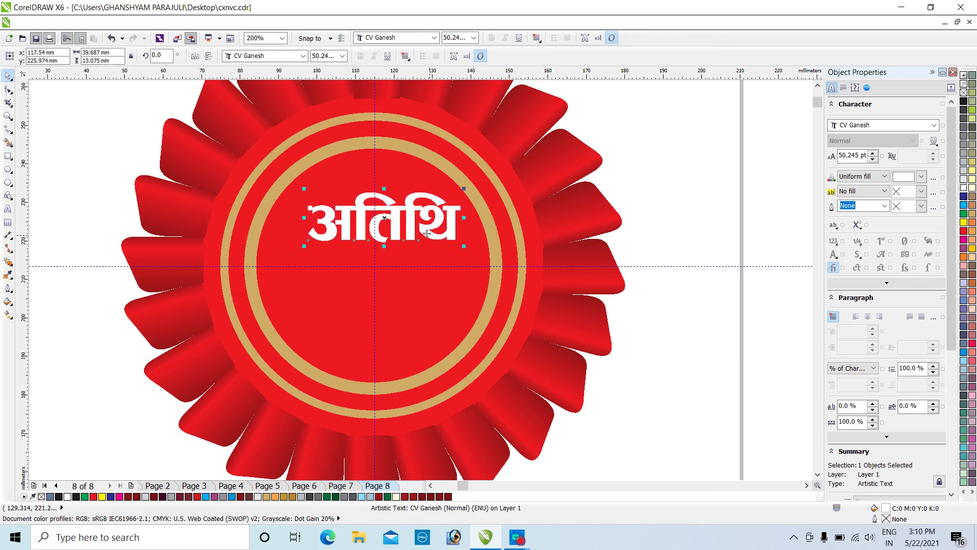
drag(414, 223, 405, 259)
scroll(455, 265, down, 1)
click(600, 338)
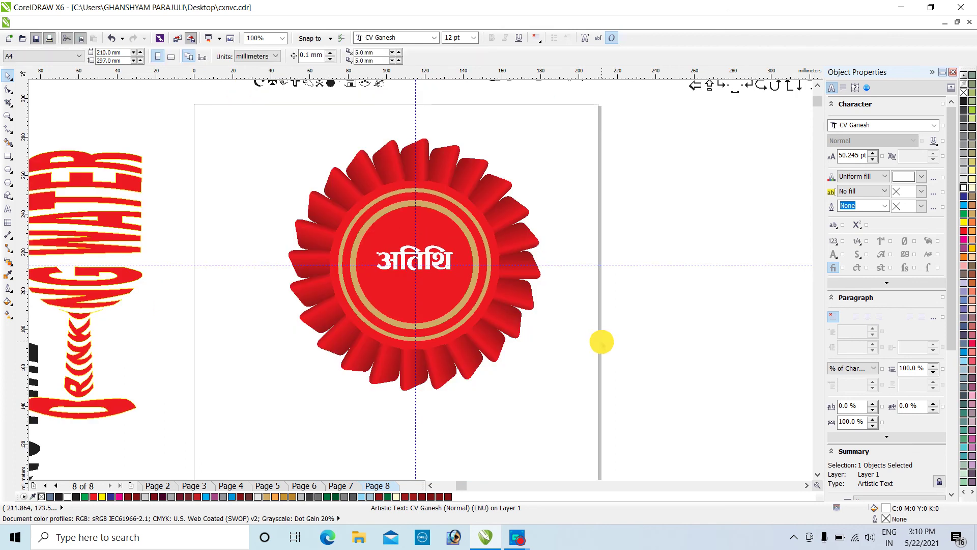
Step: Draw a 30 × 115 mm rectangle below the left part of the badge and convert it to curves
click(818, 475)
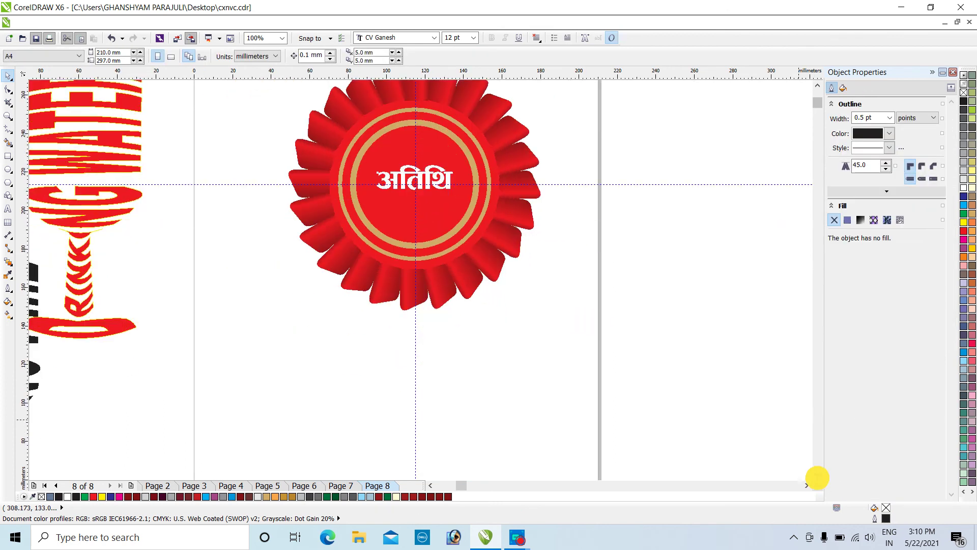
click(818, 475)
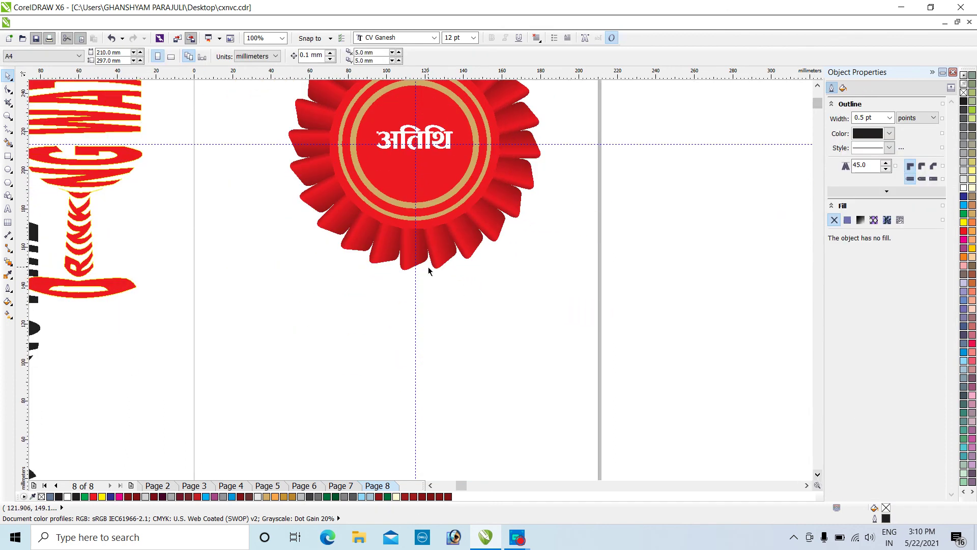
scroll(429, 267, up, 2)
scroll(452, 270, down, 1)
scroll(452, 270, down, 1)
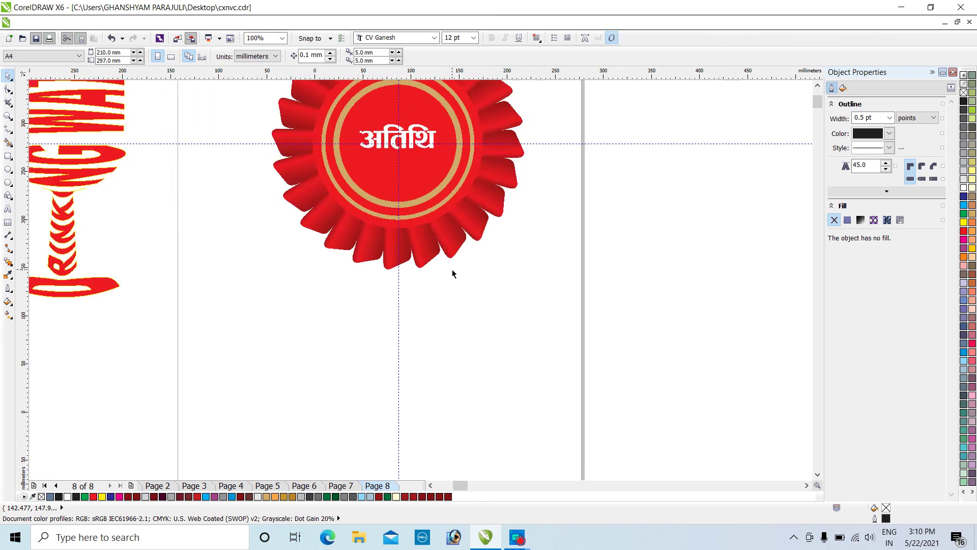
scroll(452, 270, down, 1)
scroll(346, 227, up, 1)
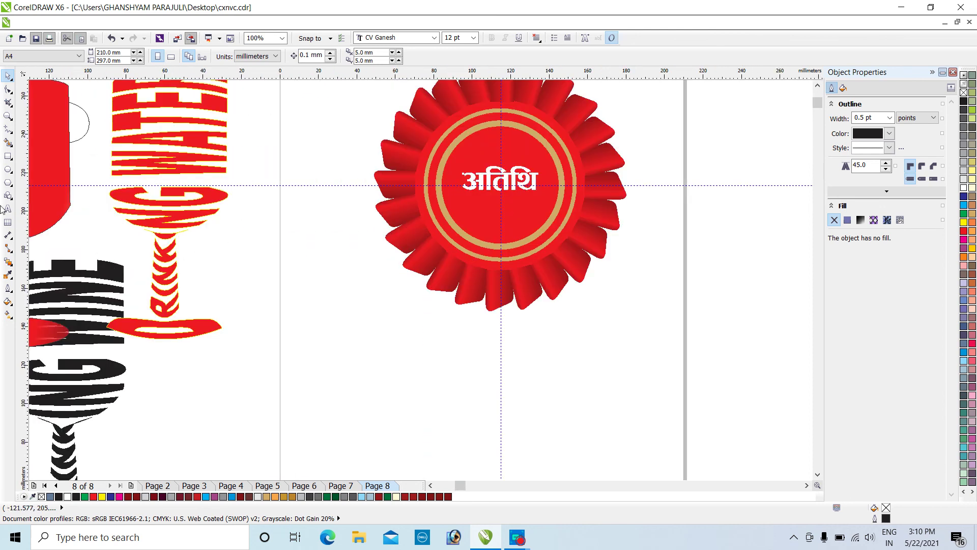
click(8, 157)
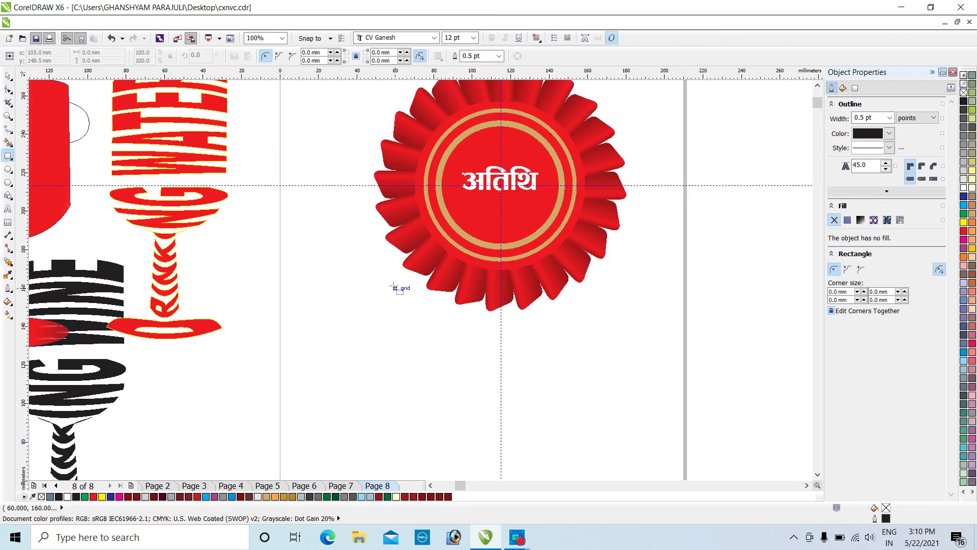
drag(395, 288, 454, 464)
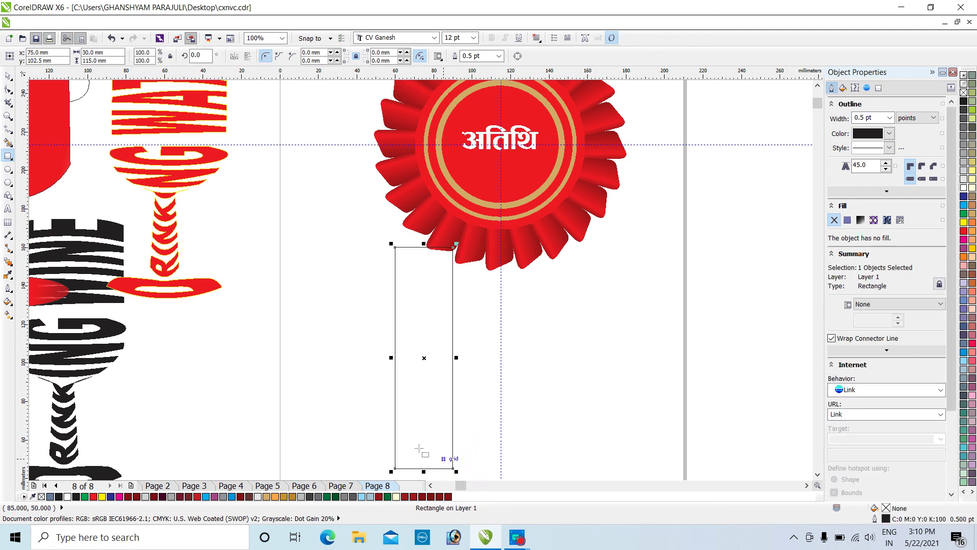
click(518, 57)
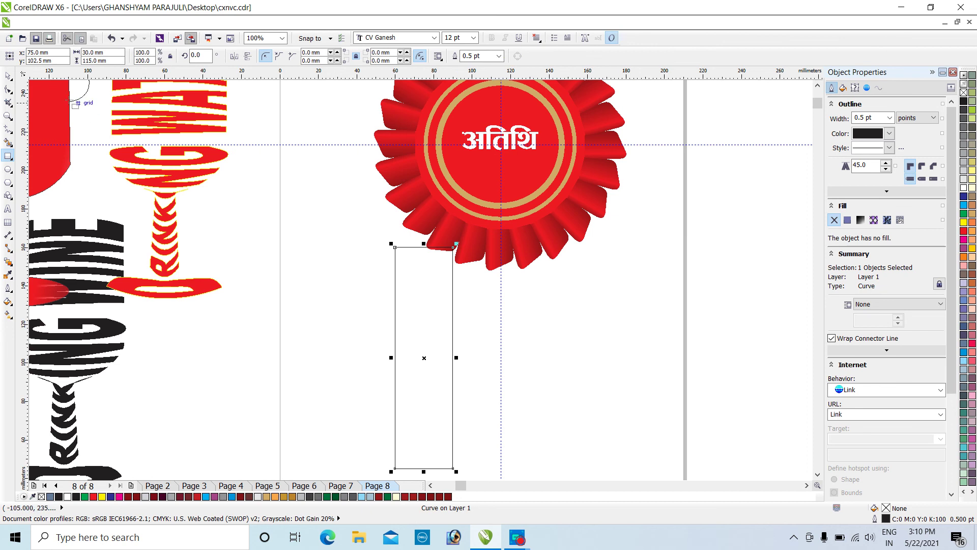
Step: Add a node at the middle of the rectangle's bottom edge and raise it to form a V-shaped notch
click(7, 90)
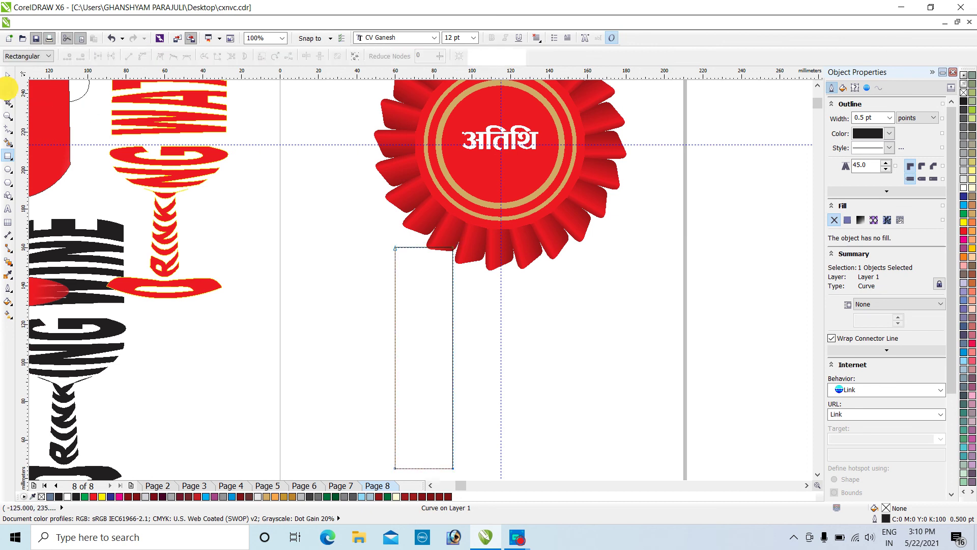
click(422, 468)
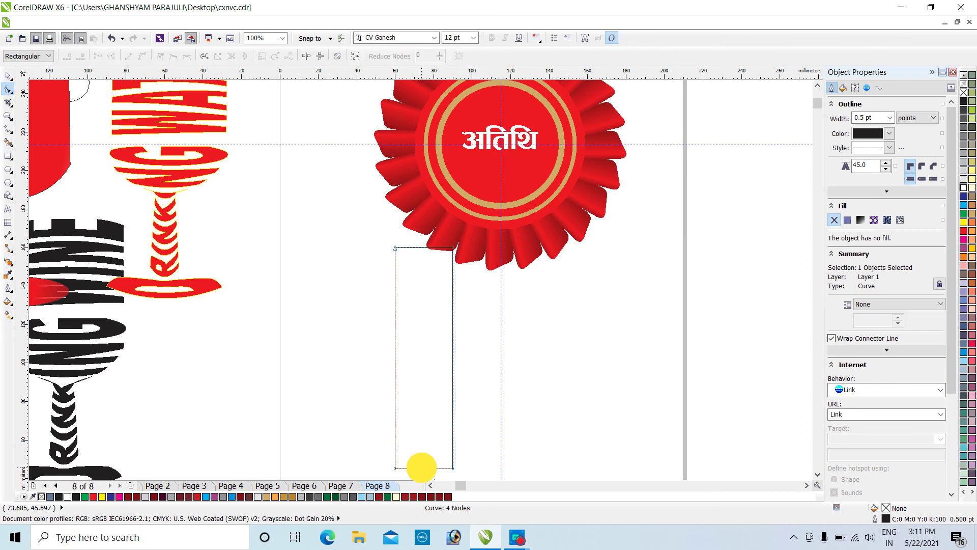
click(422, 468)
drag(421, 469, 425, 414)
click(8, 76)
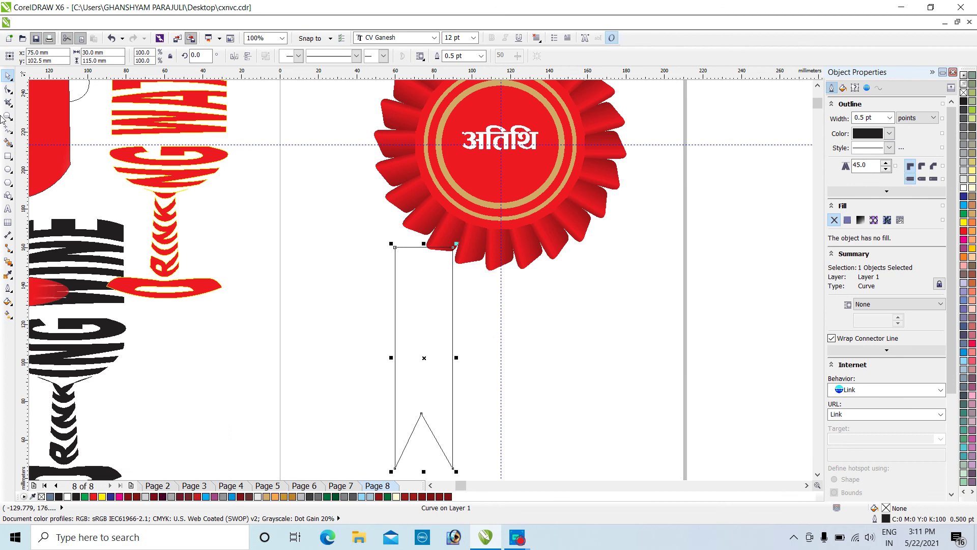
Step: Draw a 5 × 120 mm vertical strip over the ribbon's right part and copy it 15 mm to the left
click(8, 157)
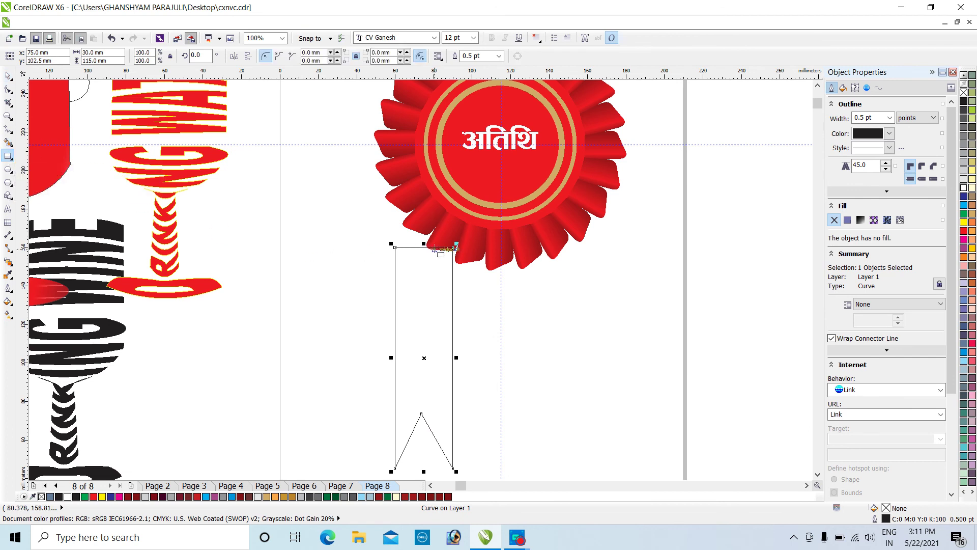
drag(434, 237, 443, 468)
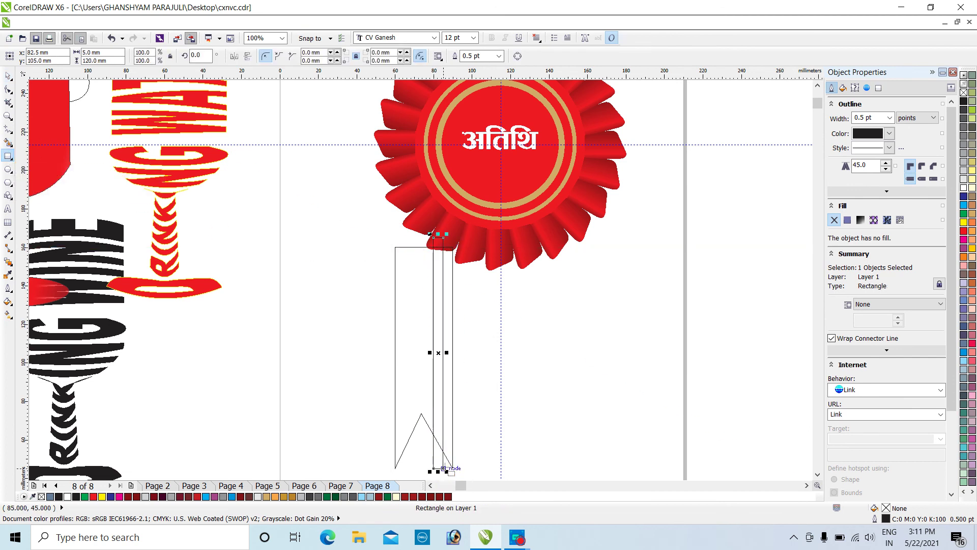
key(space)
drag(445, 308, 409, 321)
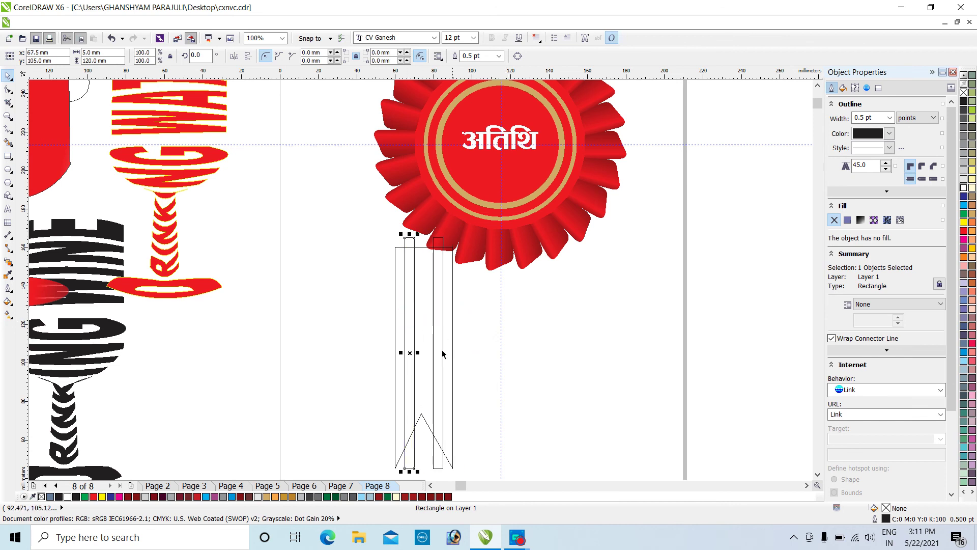
scroll(427, 351, up, 1)
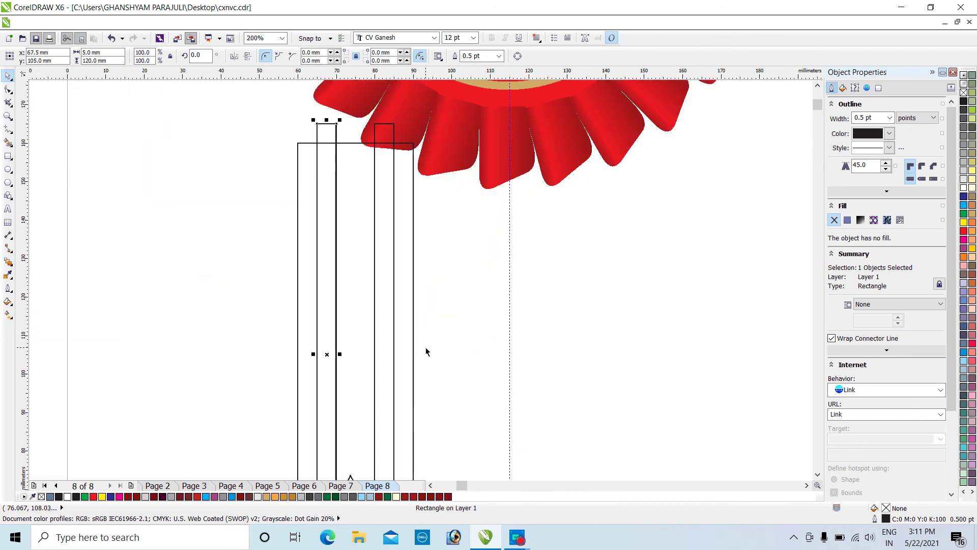
click(818, 475)
click(589, 352)
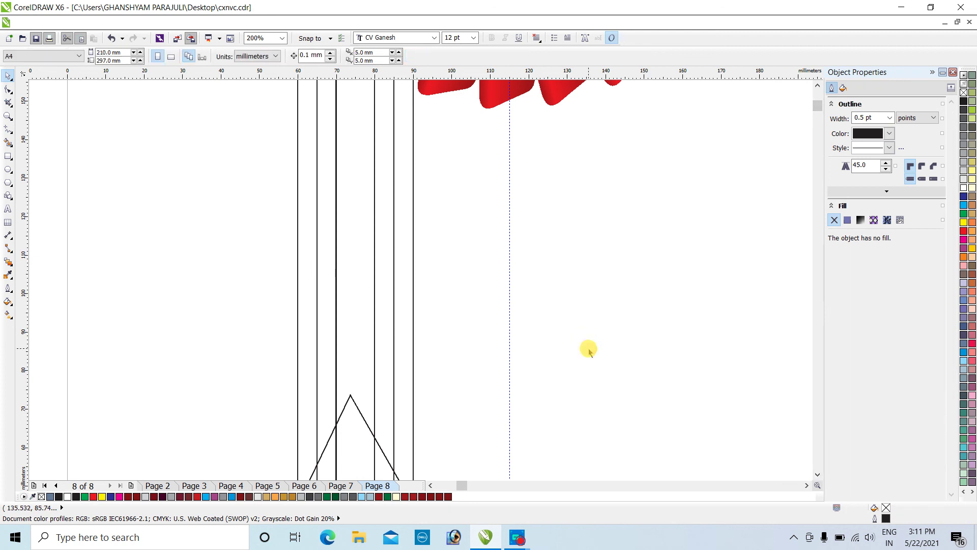
key(F3)
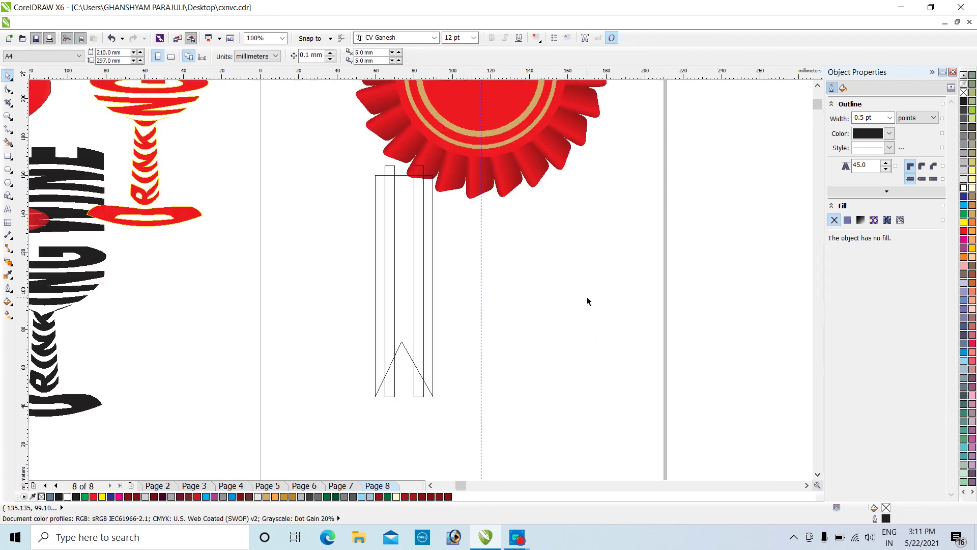
Step: Fill both narrow strips with the gold colour sampled from the badge's ring
click(9, 275)
click(486, 134)
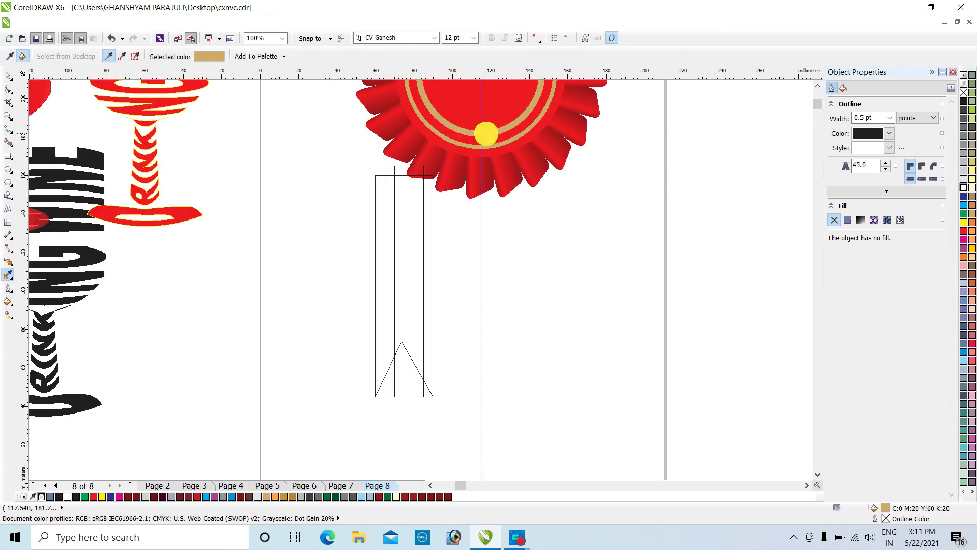
click(419, 252)
click(387, 250)
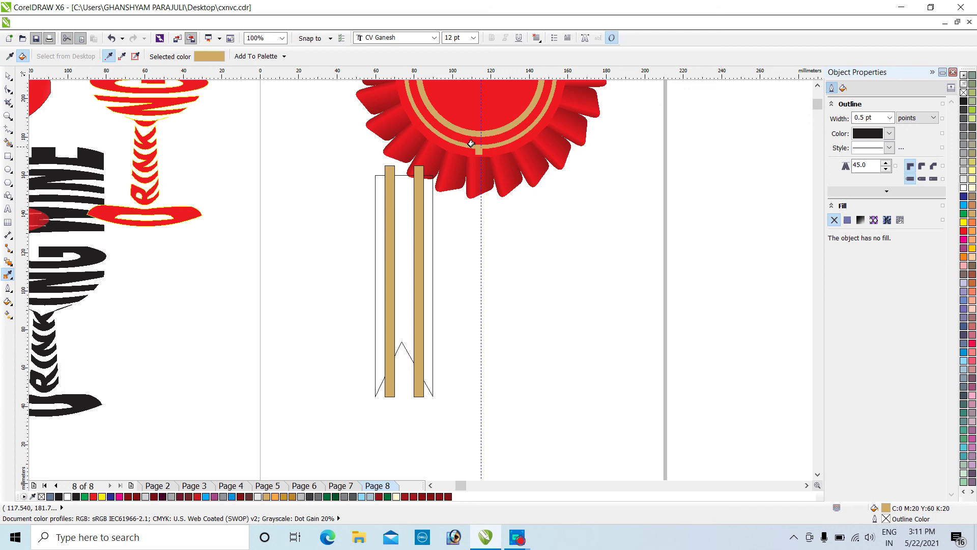
Step: Fill the notched ribbon with the red sampled from the badge's circle
click(8, 275)
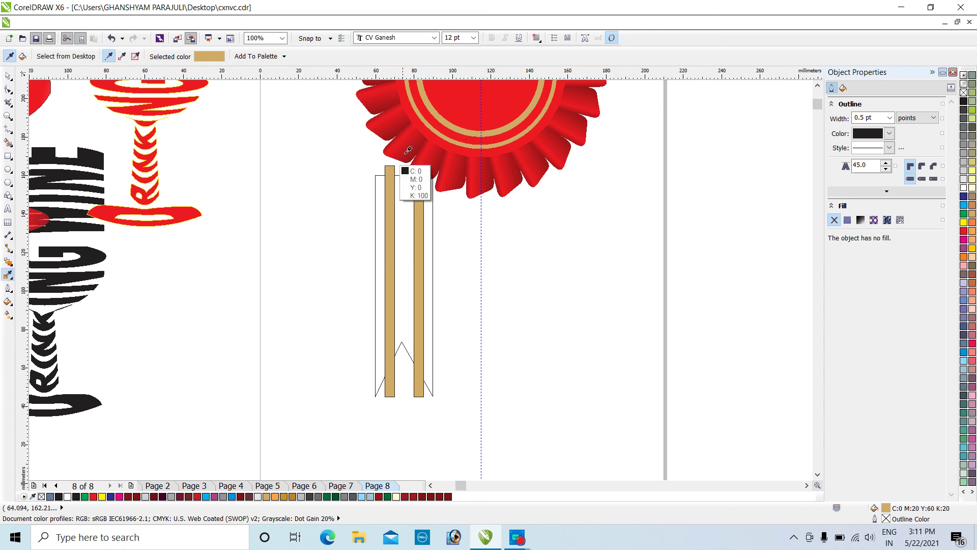
click(450, 103)
click(404, 216)
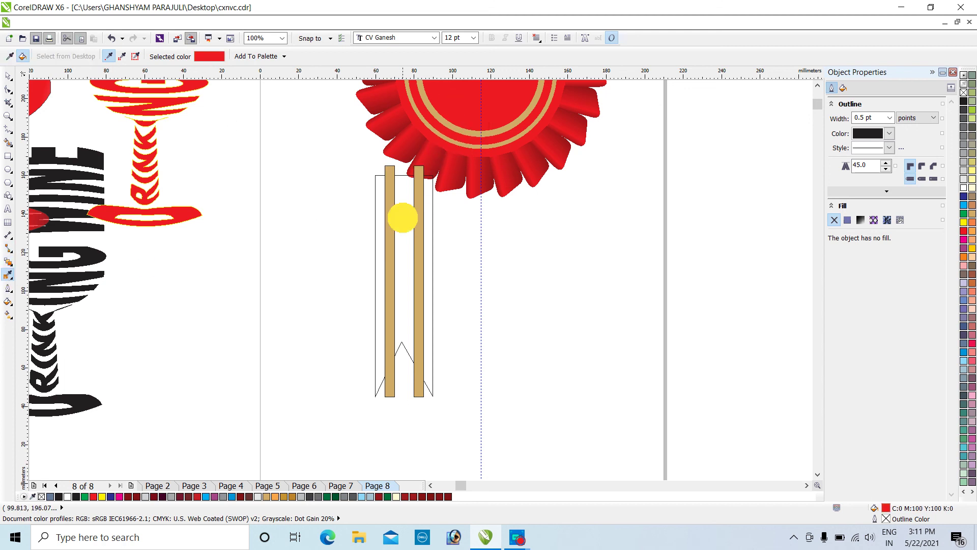
click(8, 75)
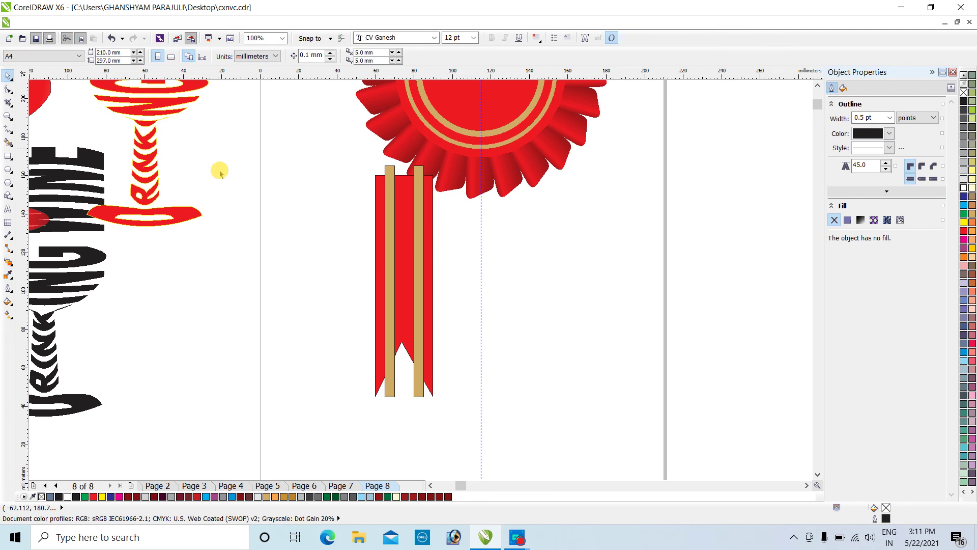
Step: Undo moving the red ribbon alone and move it together with both gold strips to clear space below the badge
click(380, 265)
drag(380, 264, 477, 285)
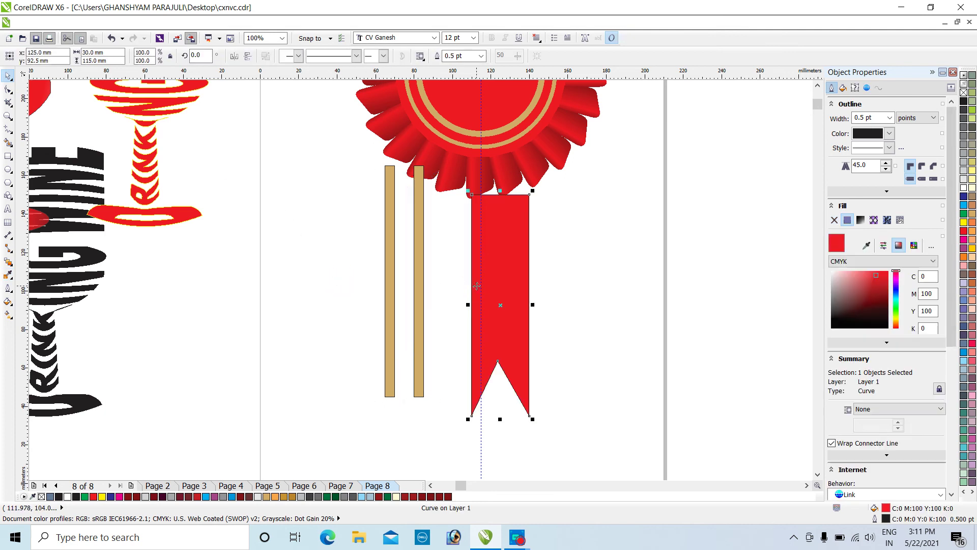
key(ctrl+z)
shift+click(388, 285)
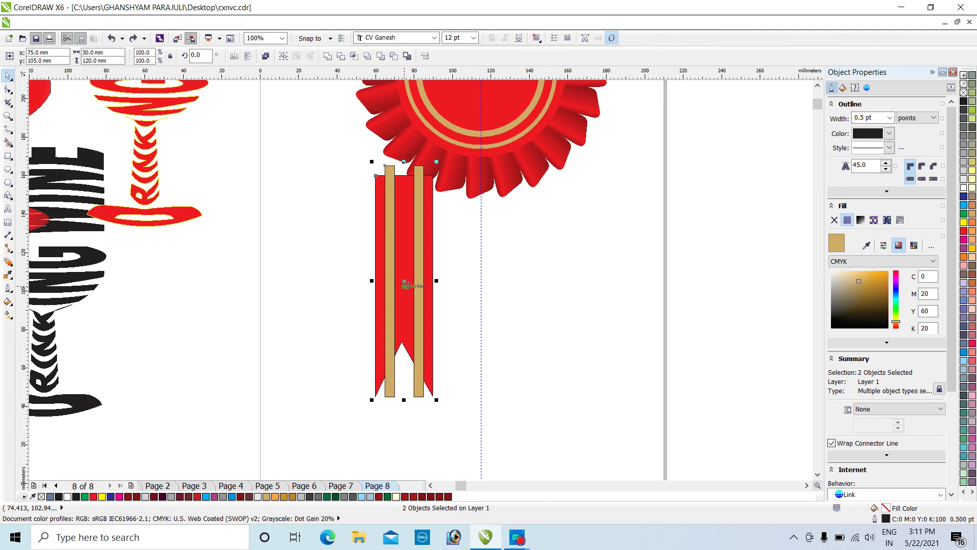
shift+click(418, 289)
drag(418, 289, 568, 319)
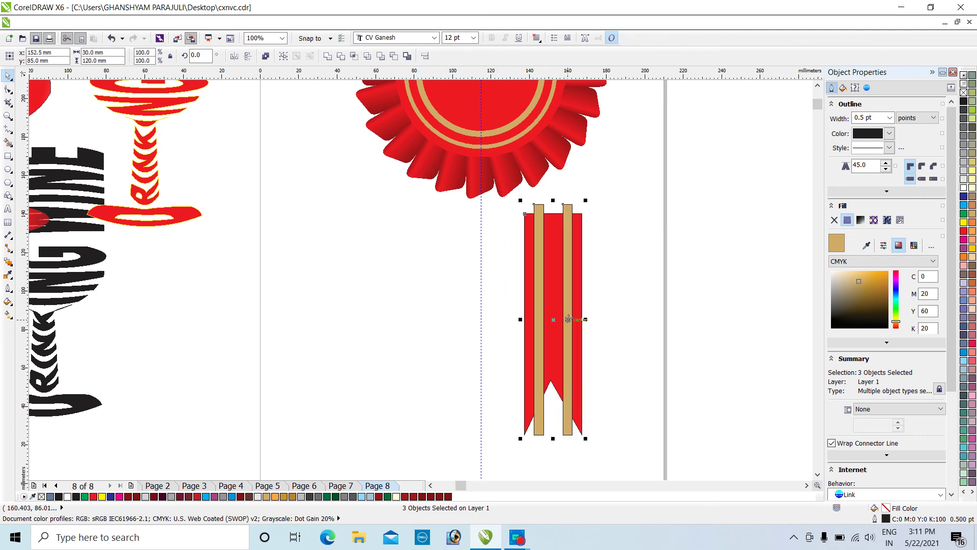
drag(569, 319, 433, 338)
Step: Select the ribbon and both gold strips and trim the red ribbon with the strips
click(491, 343)
click(438, 372)
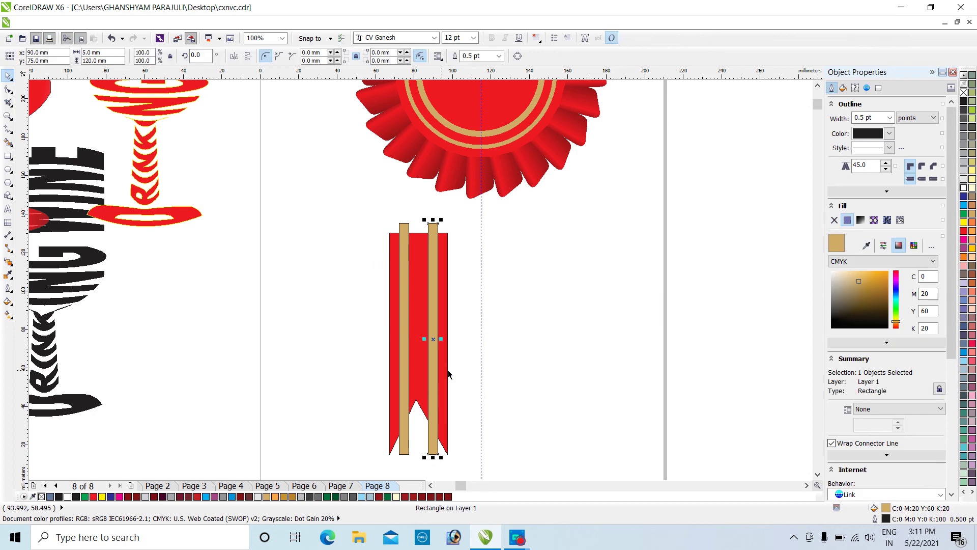
click(524, 370)
click(433, 370)
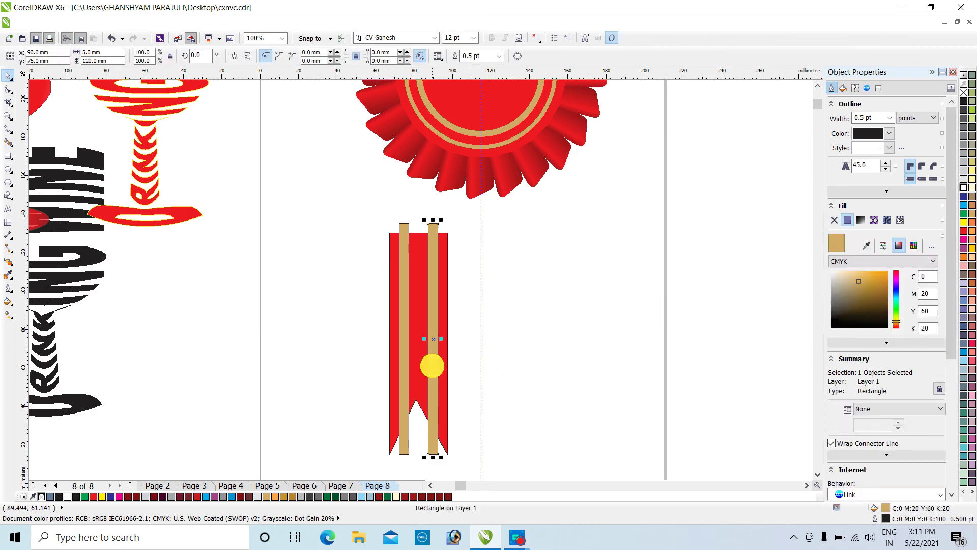
click(545, 389)
click(365, 223)
drag(339, 213, 568, 461)
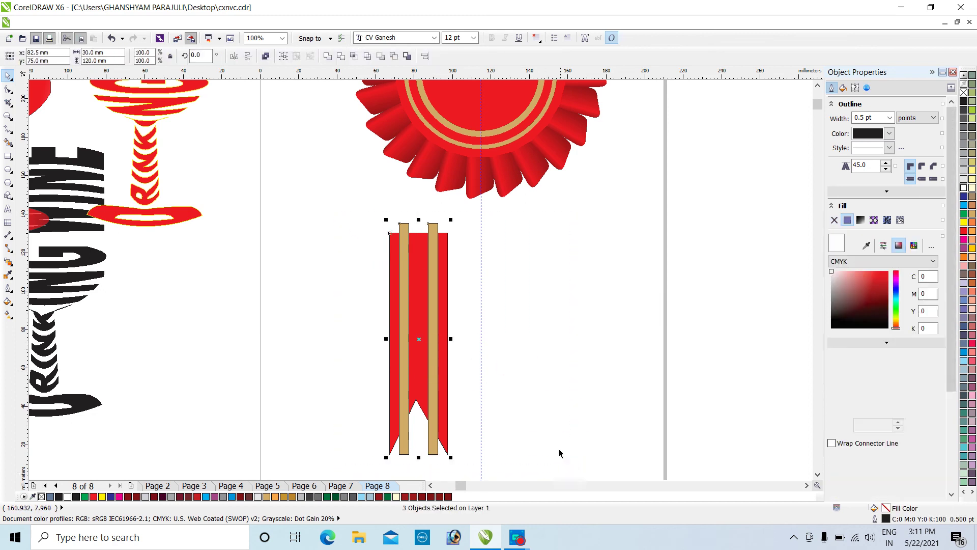
click(340, 56)
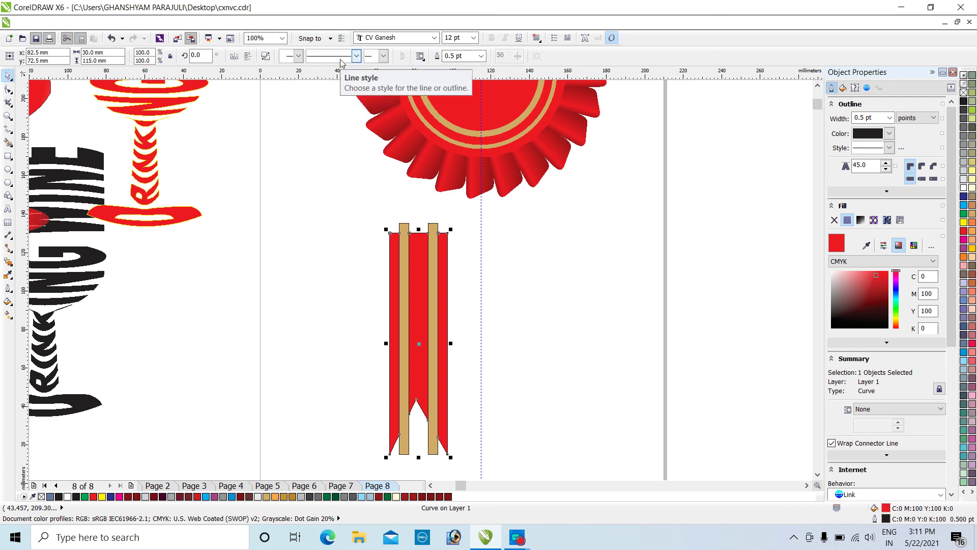
Step: Move the trimmed red ribbon away from the gold strips to check the cut, undoing the trial moves
drag(418, 315, 528, 330)
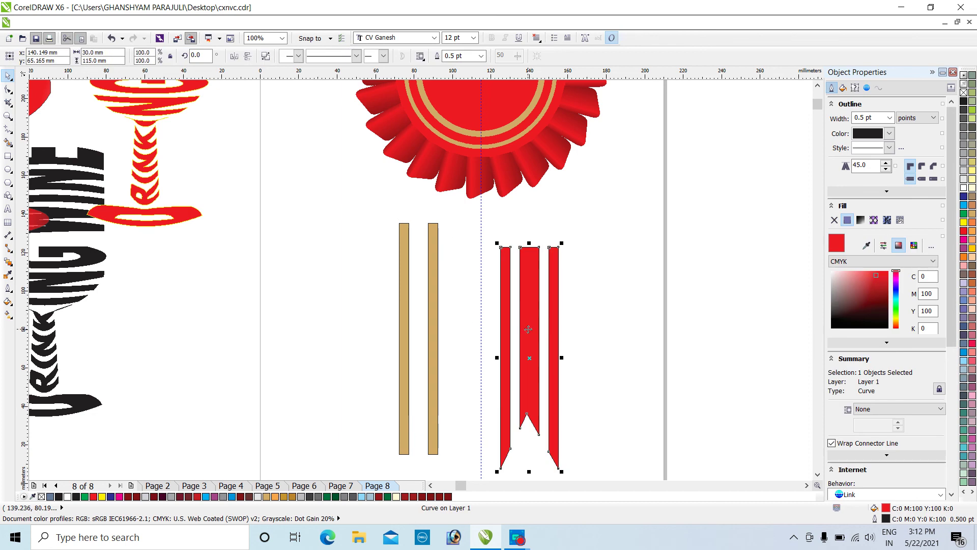
key(ctrl+z)
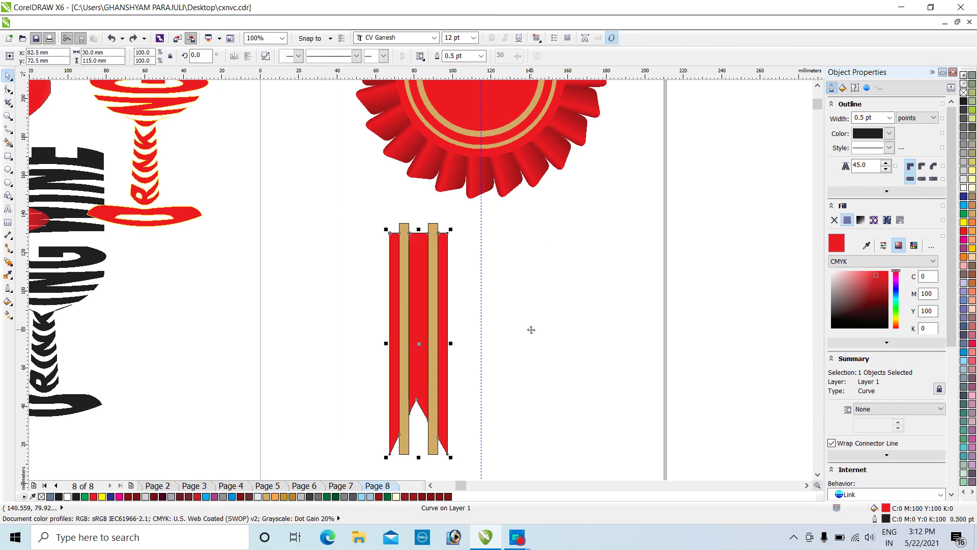
click(526, 364)
drag(442, 399, 564, 392)
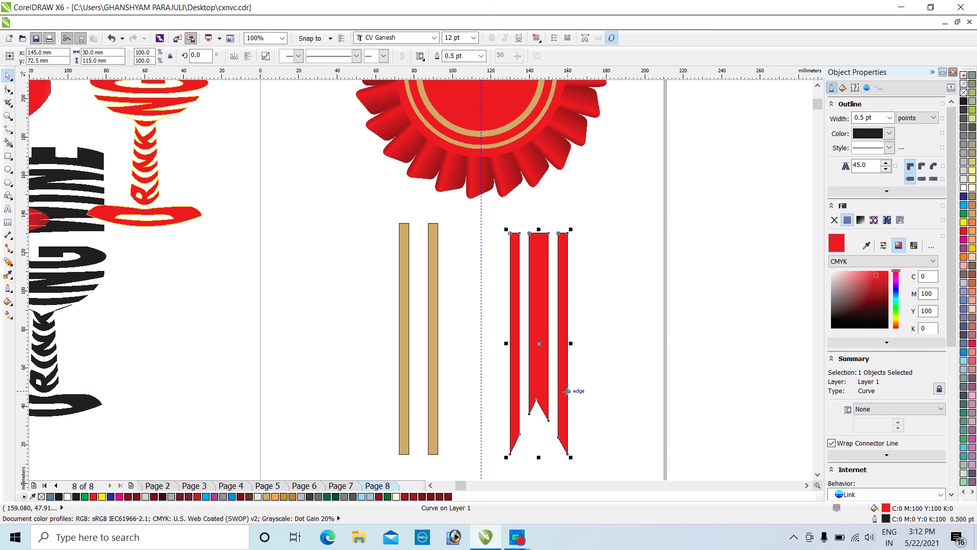
key(ctrl+z)
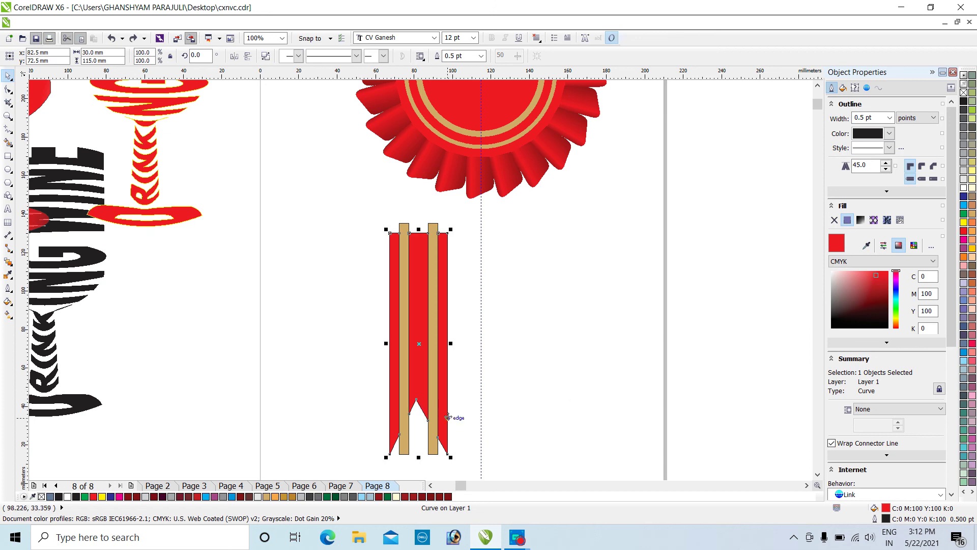
drag(448, 416, 418, 386)
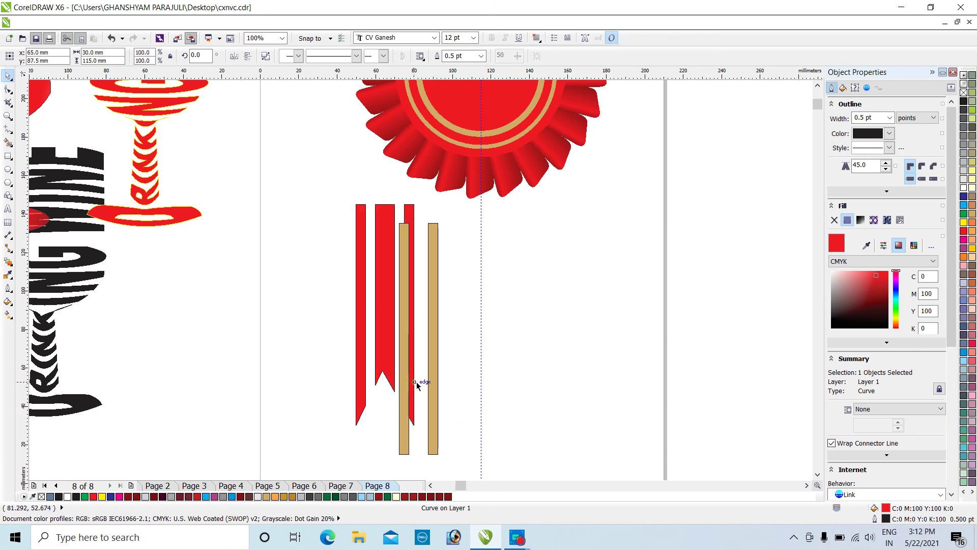
Step: Undo the ribbon's moves, trim and colour fills back to the unfilled outlines, and deselect
key(ctrl+z)
key(ctrl+z)
key(ctrl+z)
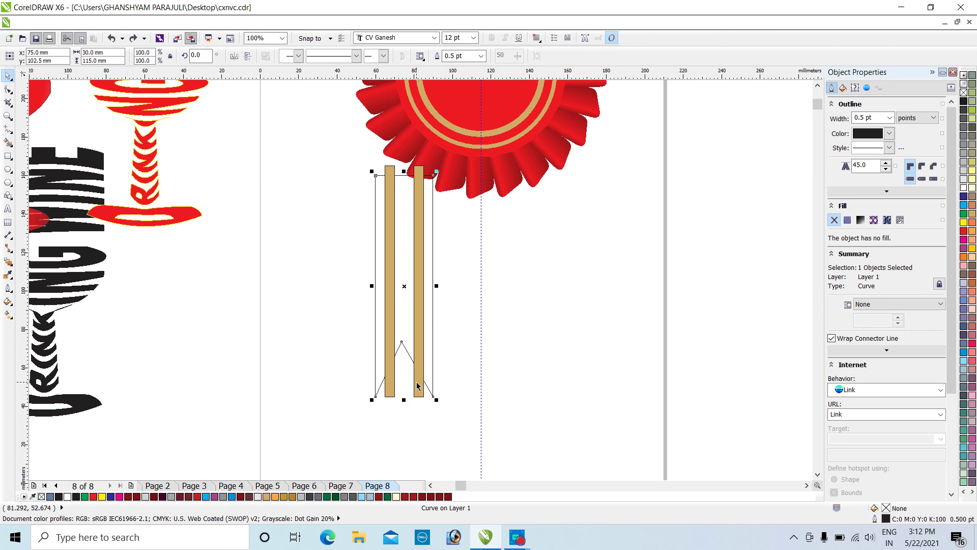
key(ctrl+z)
key(ctrl+z)
click(554, 425)
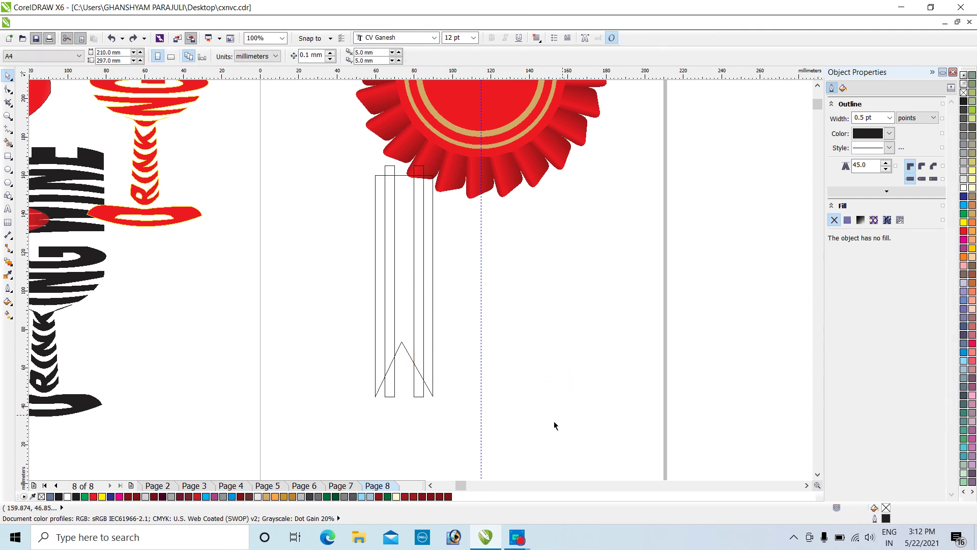
Step: Move the unfilled ribbon and both strip outlines together to the clear space below the badge, and deselect
drag(480, 417, 293, 133)
drag(411, 222, 376, 263)
key(ctrl+z)
click(488, 301)
mouse_move(500, 393)
mouse_down()
mouse_move(327, 306)
mouse_move(323, 290)
mouse_up()
drag(329, 153, 453, 374)
drag(425, 303, 405, 332)
click(458, 329)
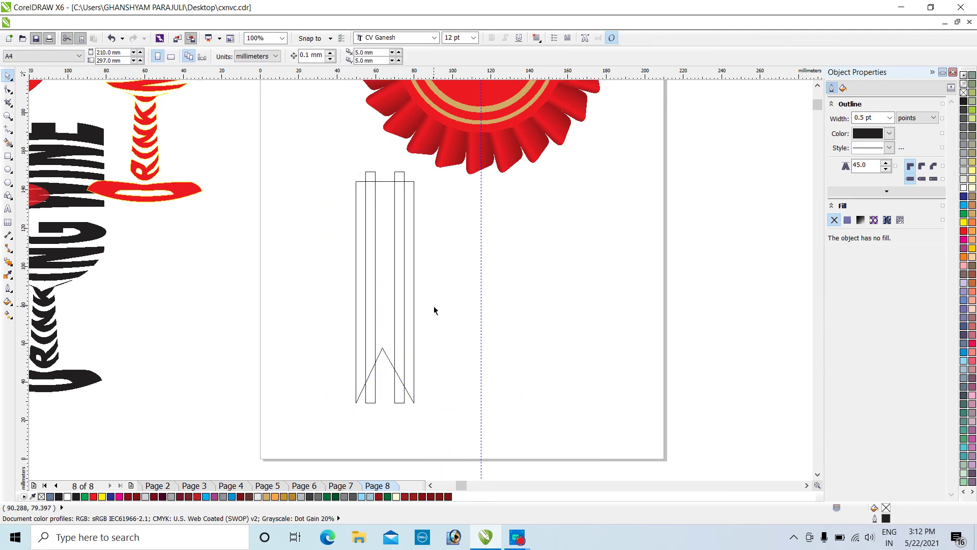
Step: Use Smart Fill to create separate filled shapes from the ribbon's five vertical sections, including the two strips within the ribbon outline
click(8, 142)
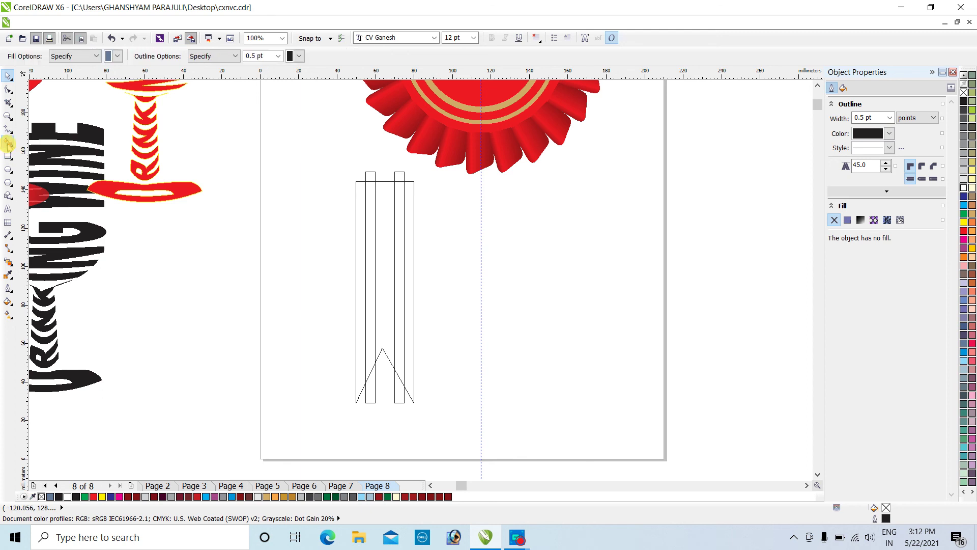
click(362, 297)
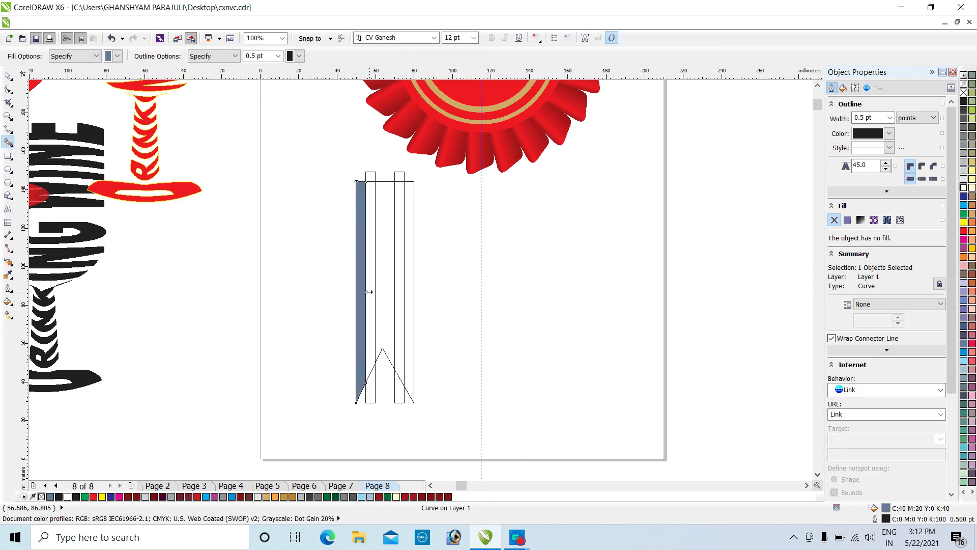
click(371, 292)
click(377, 292)
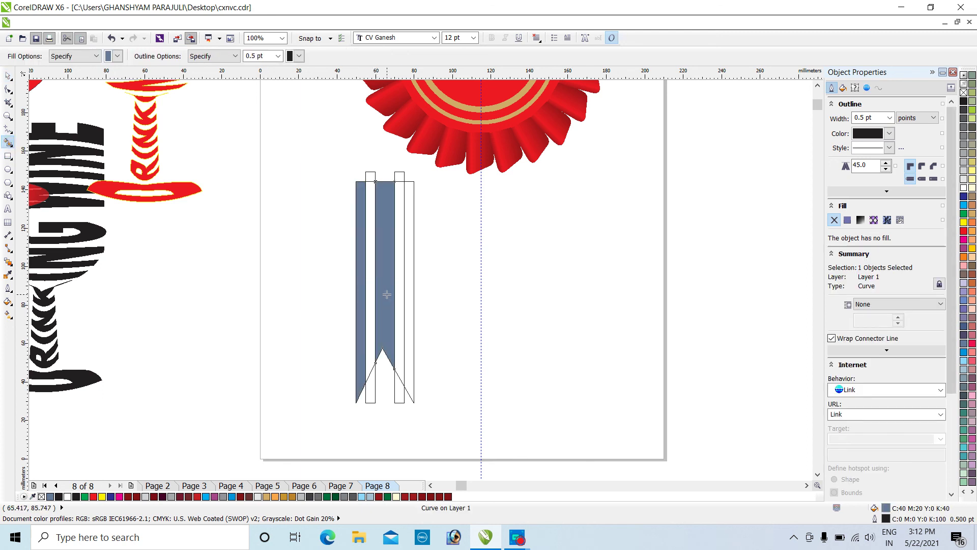
click(401, 293)
click(409, 294)
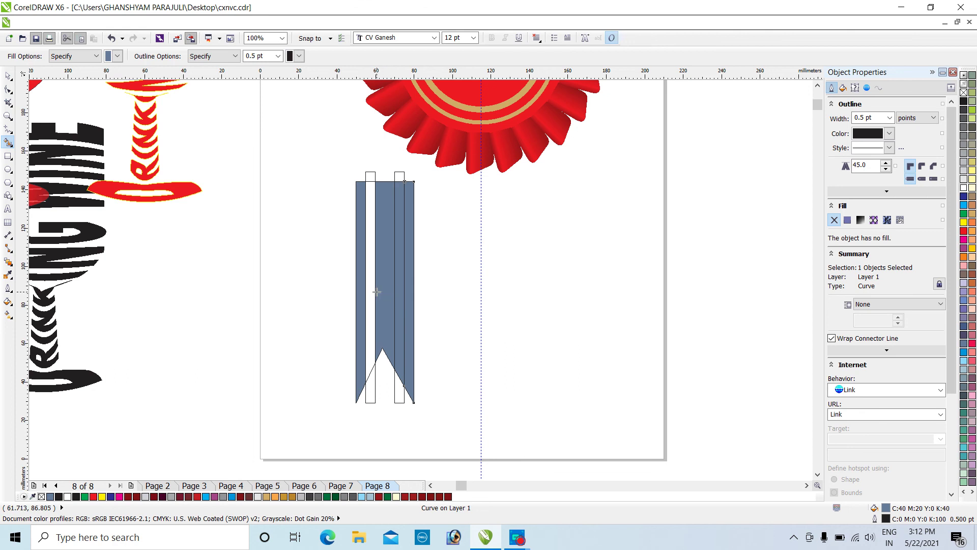
click(372, 292)
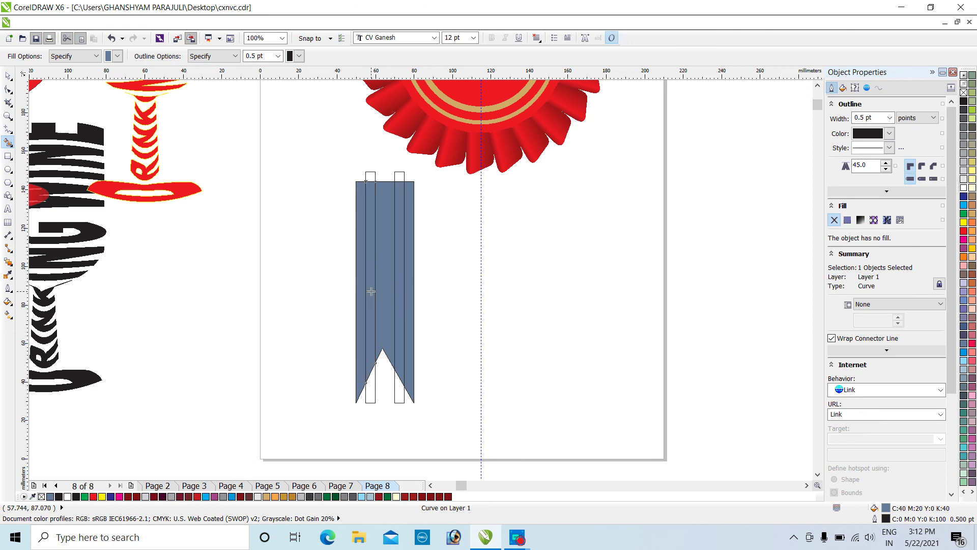
click(8, 76)
click(522, 287)
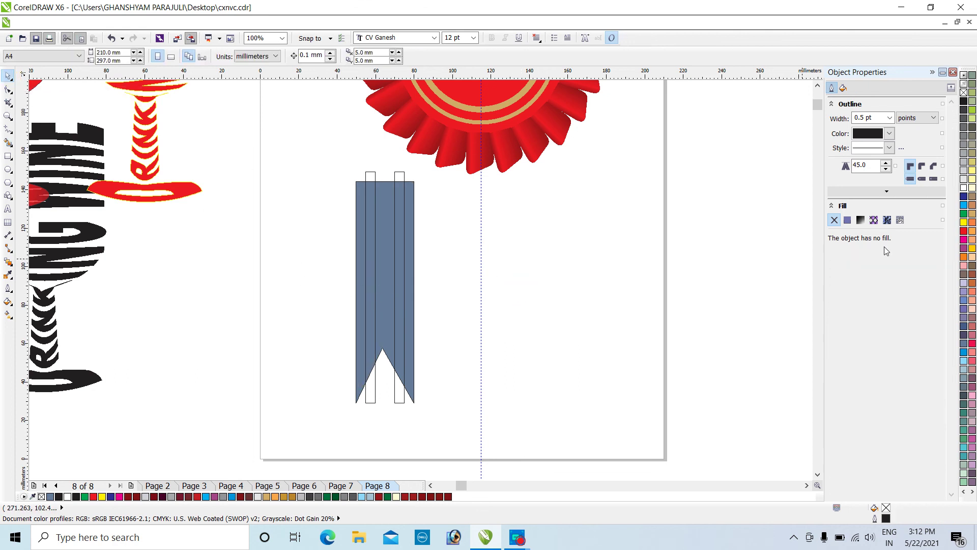
Step: Sample the red of the badge pleats and apply it to the ribbon's two outer sections and its centre section
click(963, 232)
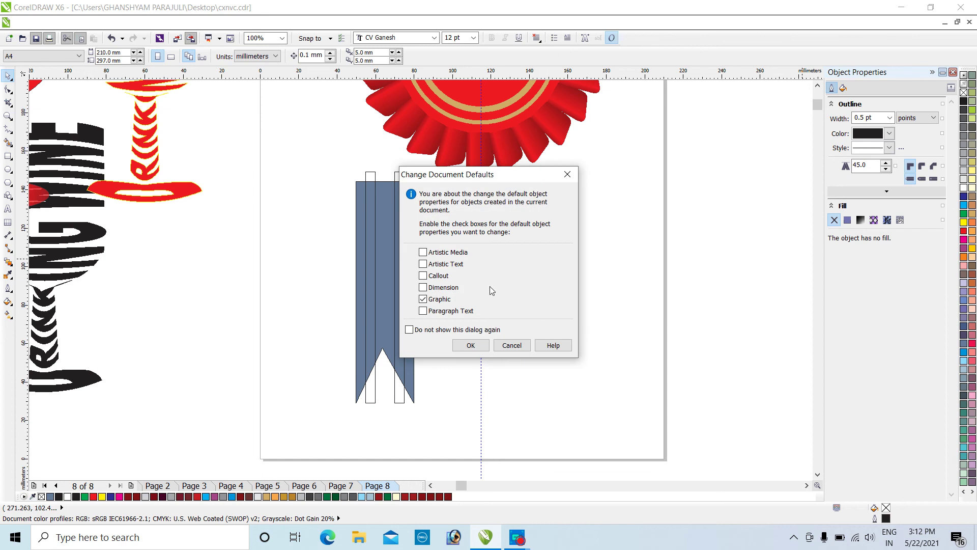
click(511, 346)
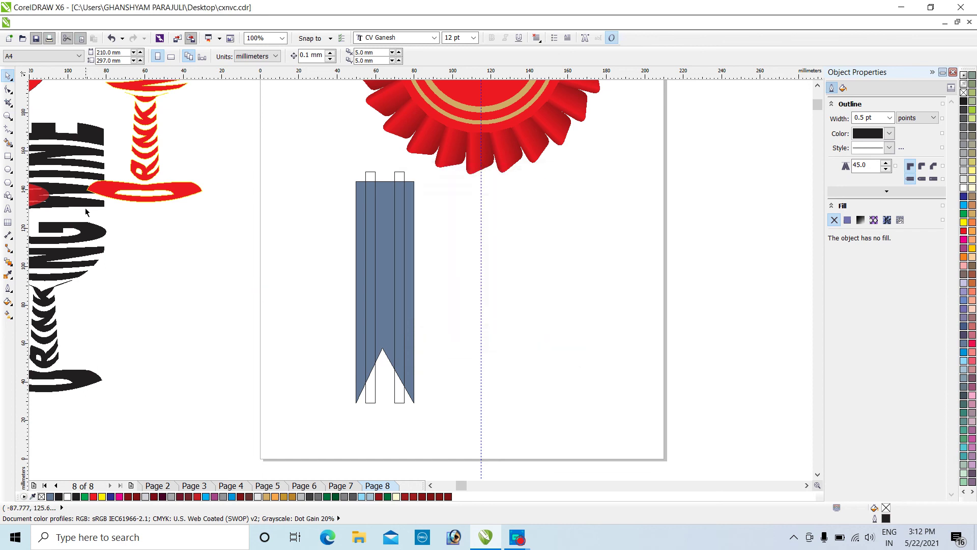
click(8, 275)
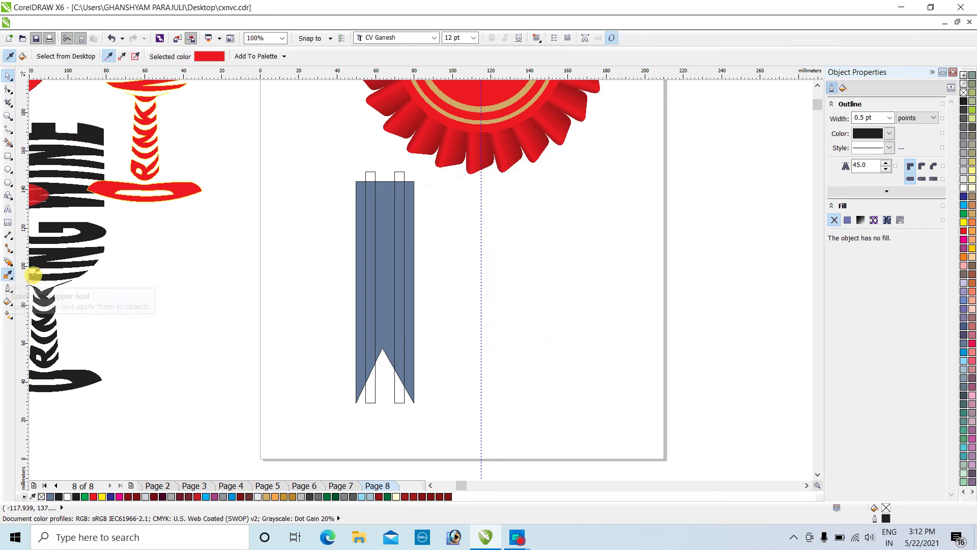
click(444, 146)
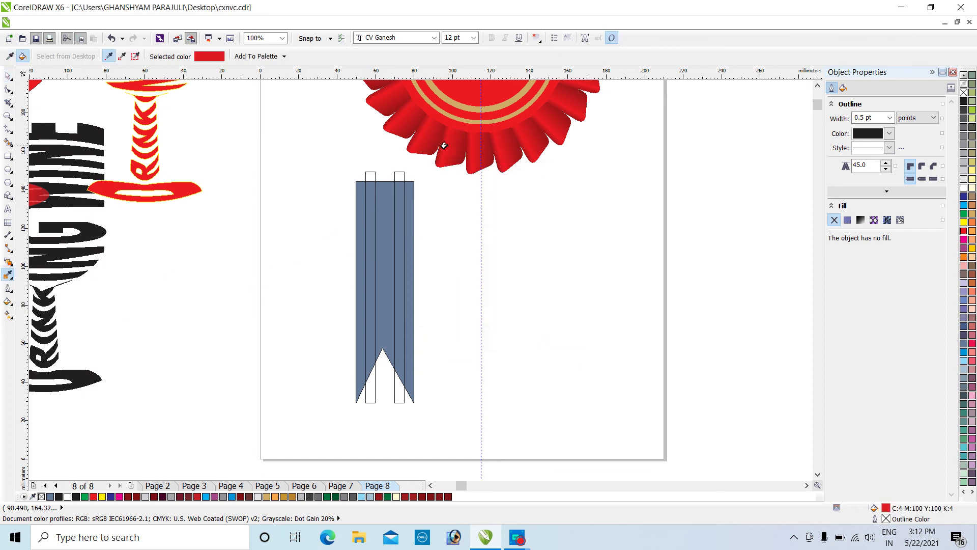
click(358, 229)
click(383, 232)
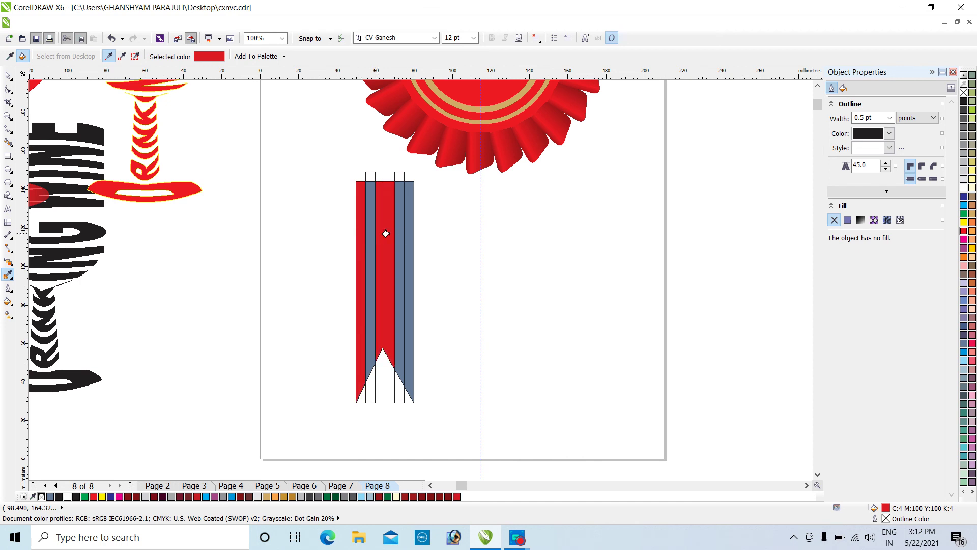
click(407, 238)
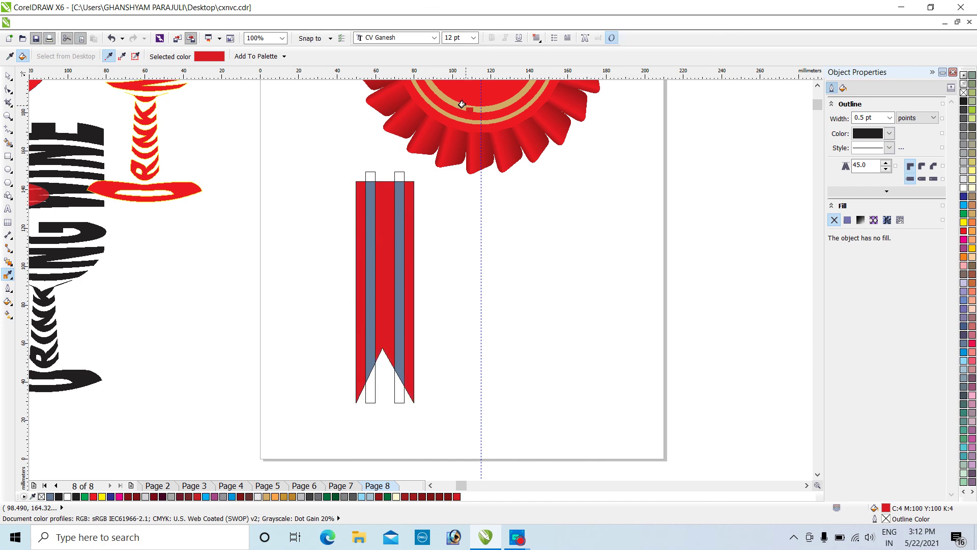
Step: Sample the gold of the badge ring and apply it to the two narrow strip sections of the ribbon
click(8, 262)
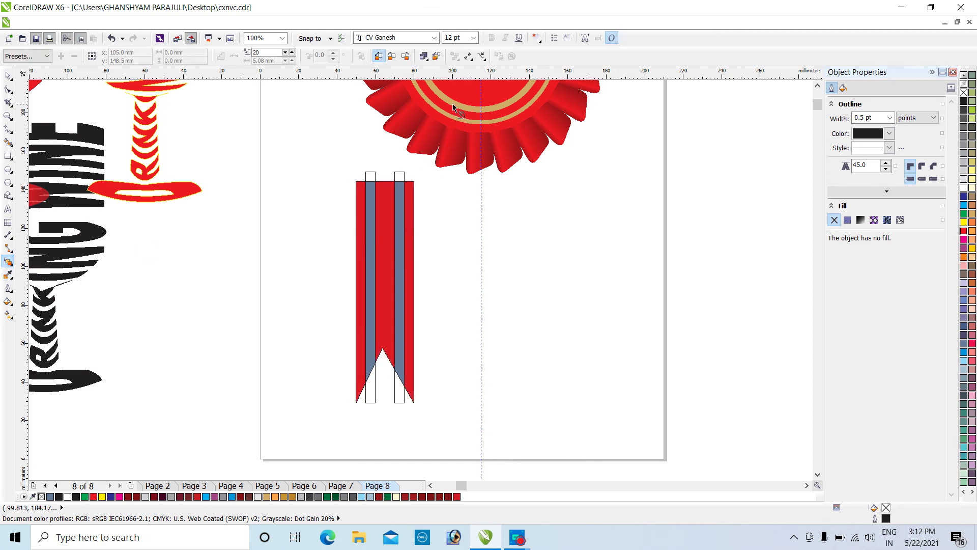
click(8, 274)
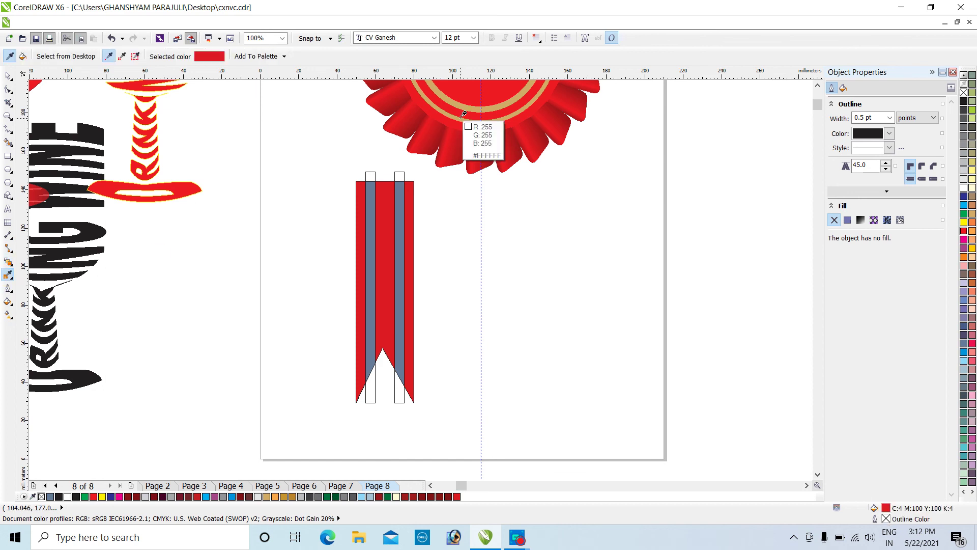
click(463, 114)
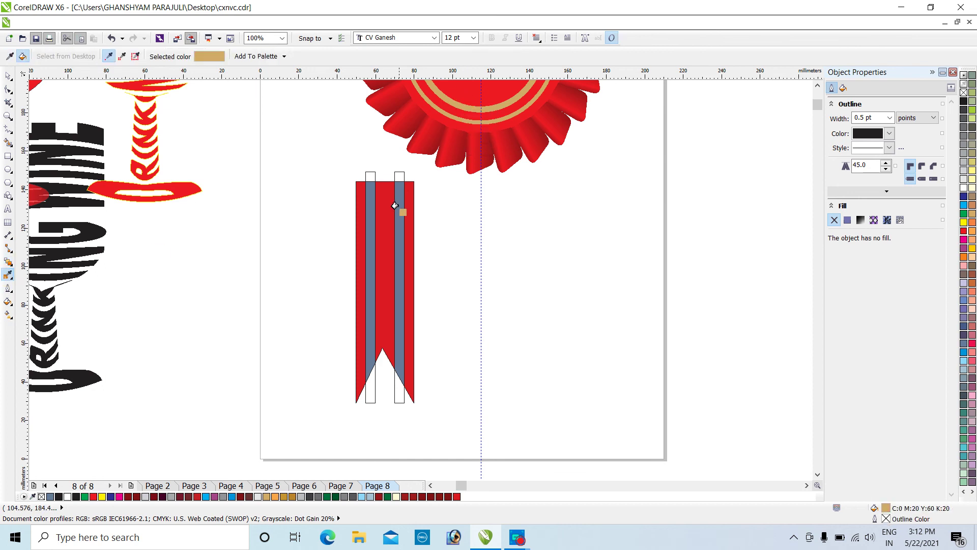
click(395, 205)
click(366, 220)
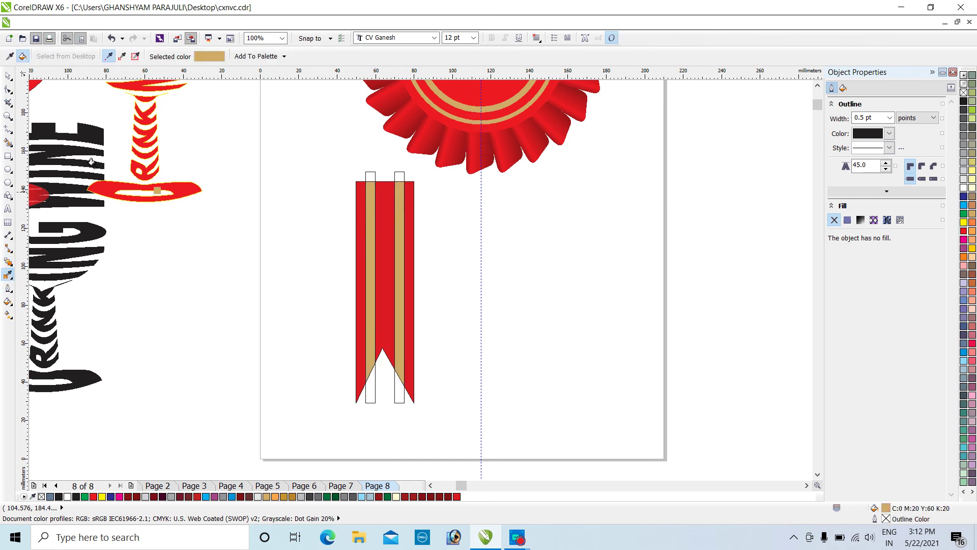
Step: Select the five coloured ribbon sections, move them right, clear of the original outlines, and group them
click(8, 75)
click(385, 269)
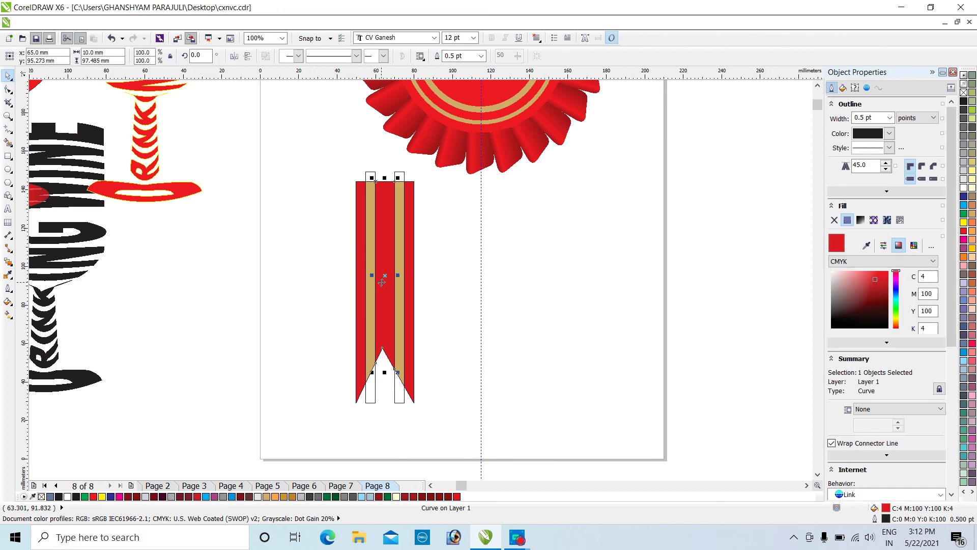
shift+click(370, 257)
shift+click(360, 253)
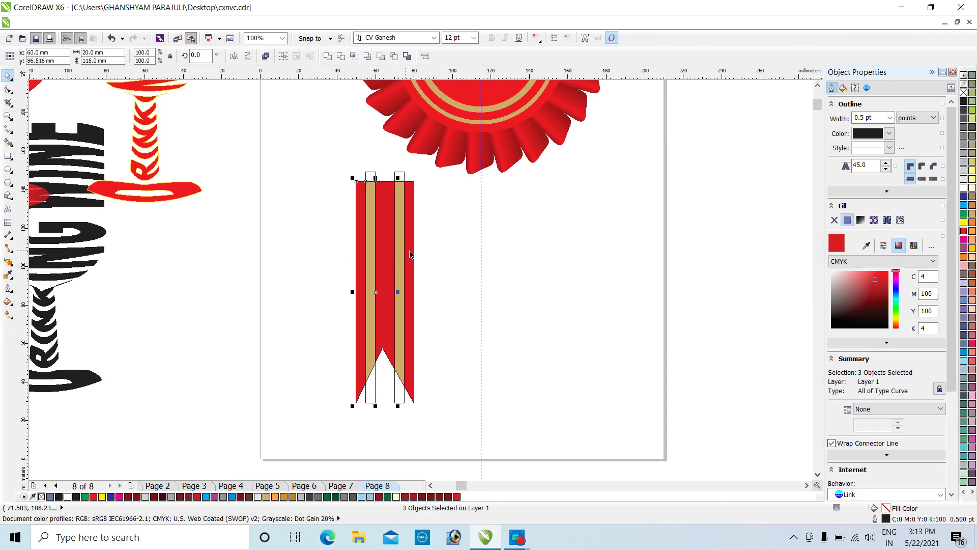
shift+click(411, 251)
shift+click(400, 256)
drag(400, 256, 531, 286)
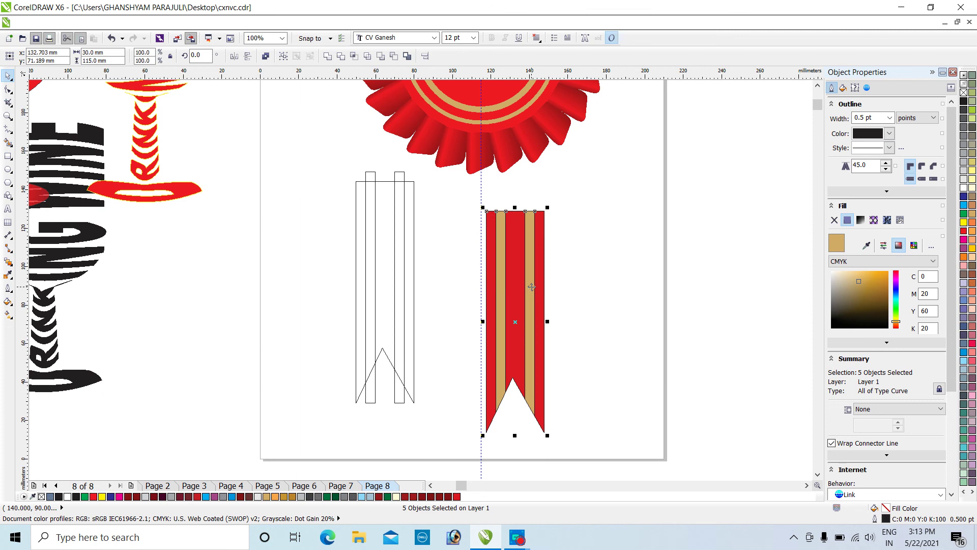
key(ctrl+g)
Step: Delete the leftover ribbon and strip outlines, and move the grouped ribbon up against the lower part of the badge
drag(448, 413, 290, 157)
key(Delete)
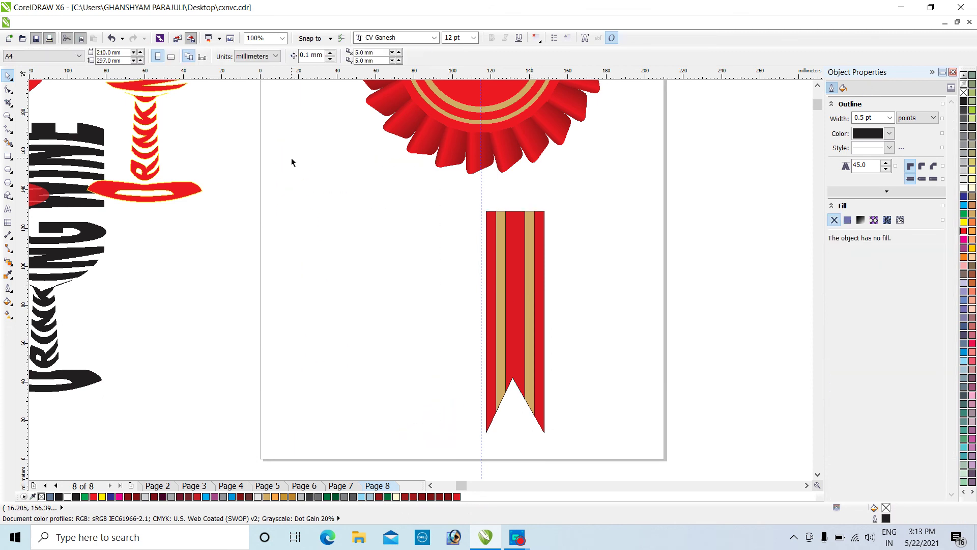
click(518, 303)
mouse_move(522, 278)
mouse_down()
mouse_move(467, 229)
mouse_move(460, 200)
mouse_up()
Step: Remove the outline from the ribbon group and scale it down proportionally to 91.7%
key(F3)
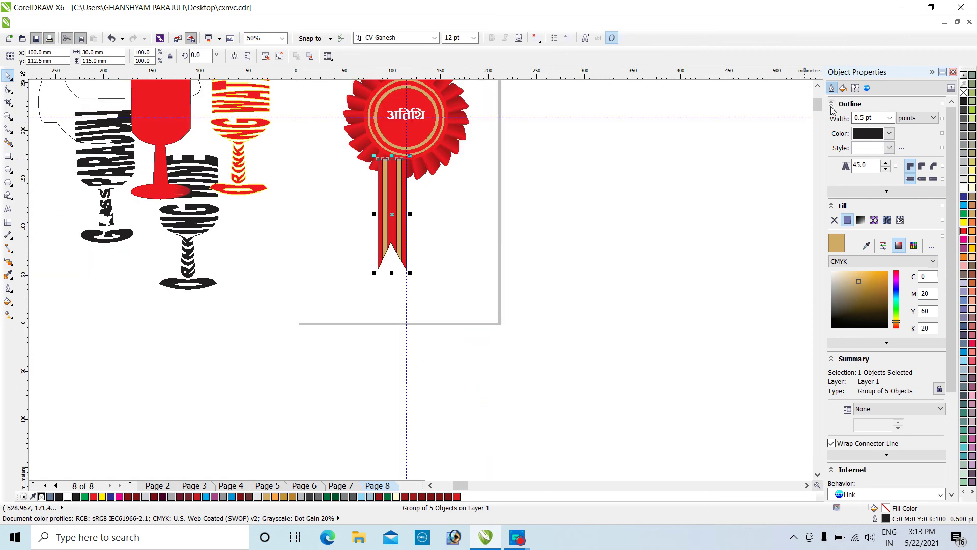
click(816, 87)
scroll(405, 218, up, 2)
scroll(405, 217, down, 1)
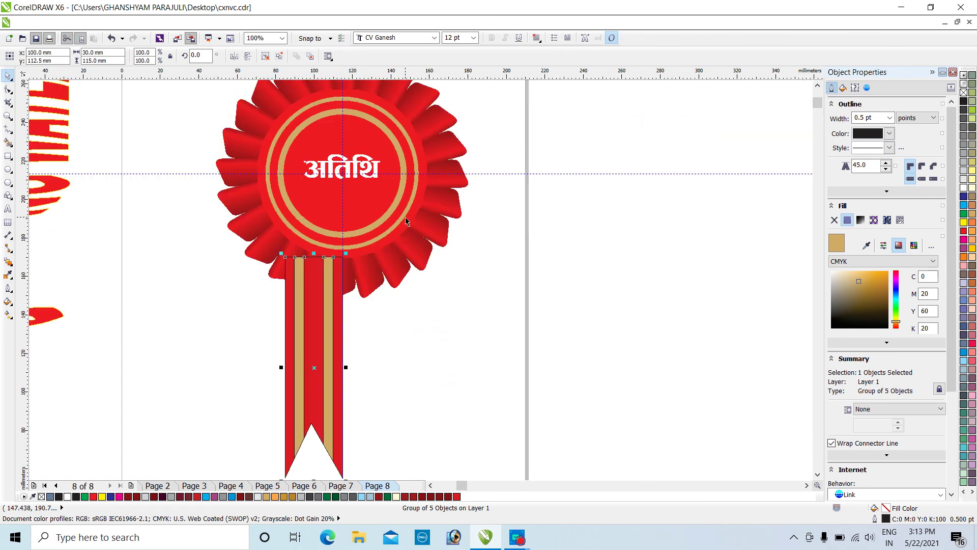
right_click(964, 92)
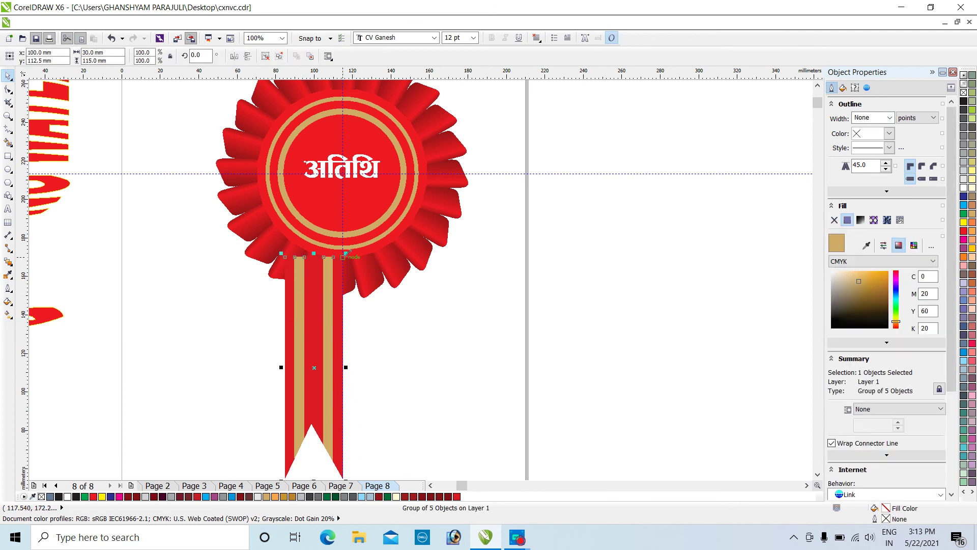
drag(346, 253, 341, 272)
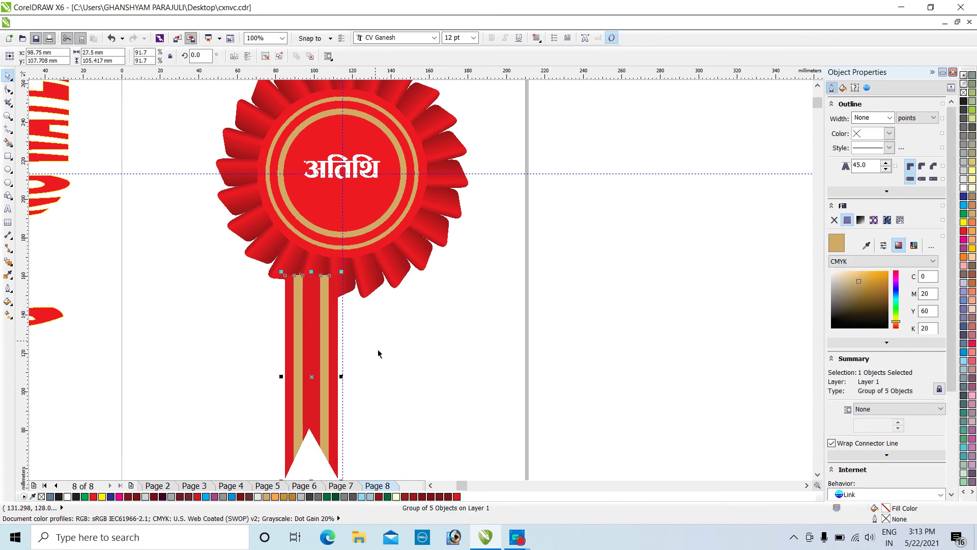
Step: Move the ribbon up under the gold ring and place a duplicate directly to its right
mouse_move(316, 329)
mouse_down()
mouse_move(326, 309)
mouse_move(314, 308)
mouse_move(338, 290)
mouse_move(411, 316)
mouse_move(373, 297)
mouse_up()
key(ctrl+d)
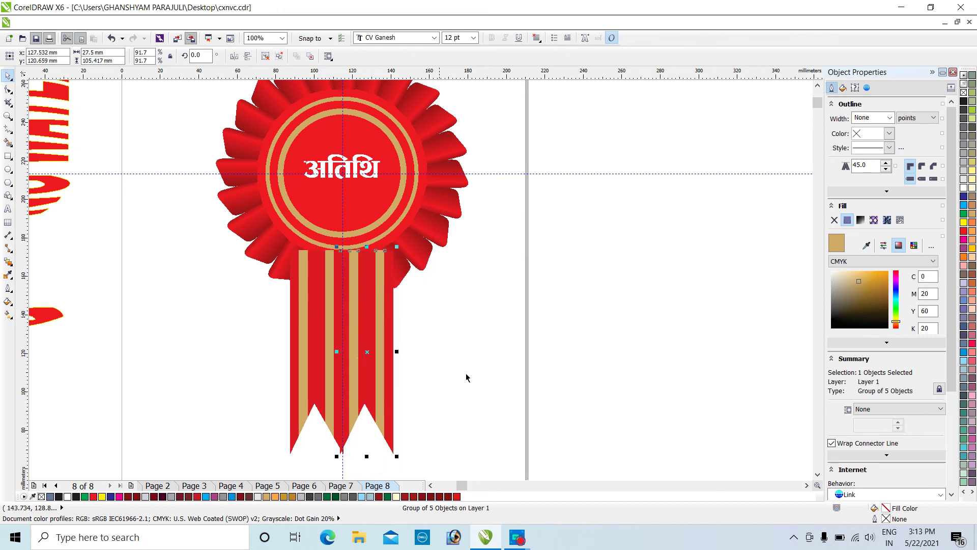
click(467, 374)
Step: Rotate the right ribbon copy by 12.5° and move it slightly outward from the straight ribbon
click(360, 368)
click(386, 413)
drag(399, 458, 419, 445)
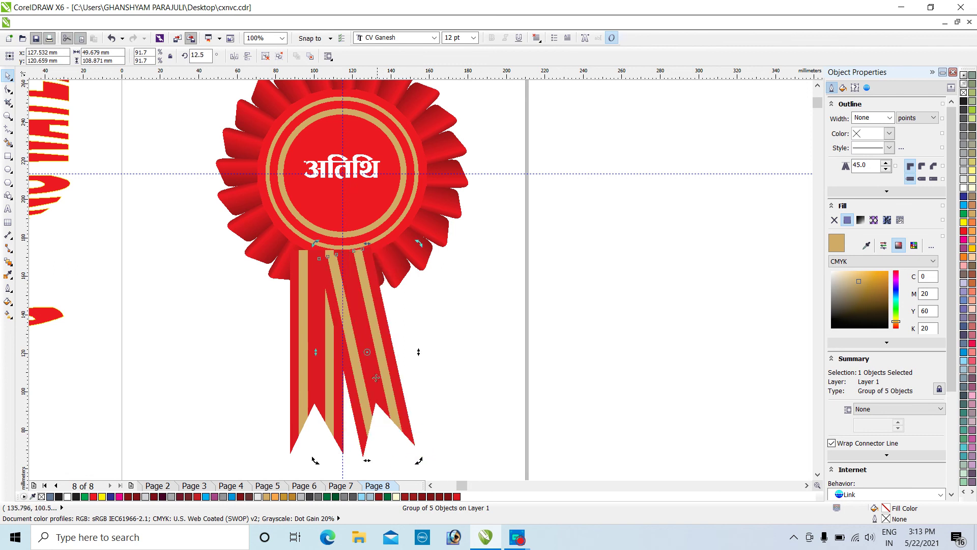
drag(370, 371, 384, 375)
click(451, 331)
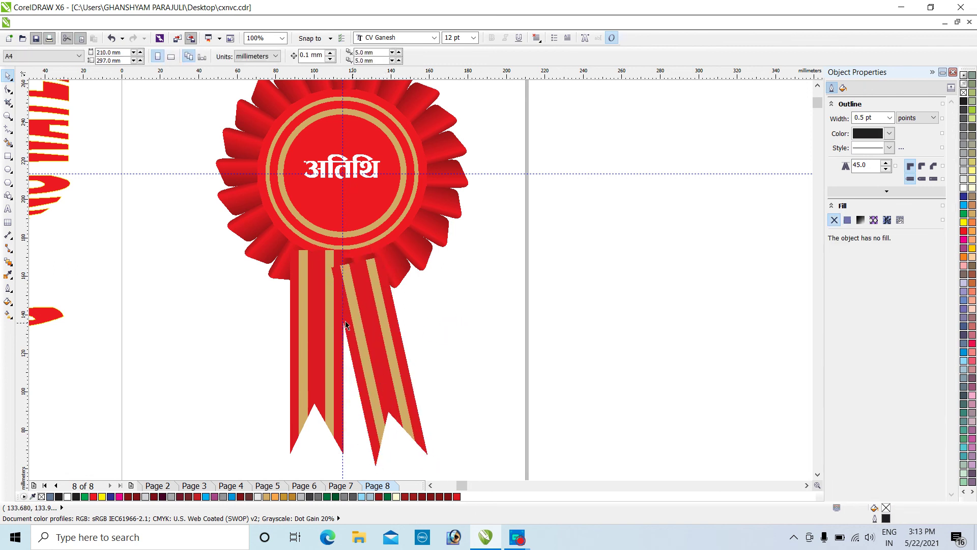
Step: Delete the straight ribbon and move the tilted ribbon up and right against the badge's gold ring
click(317, 318)
key(Delete)
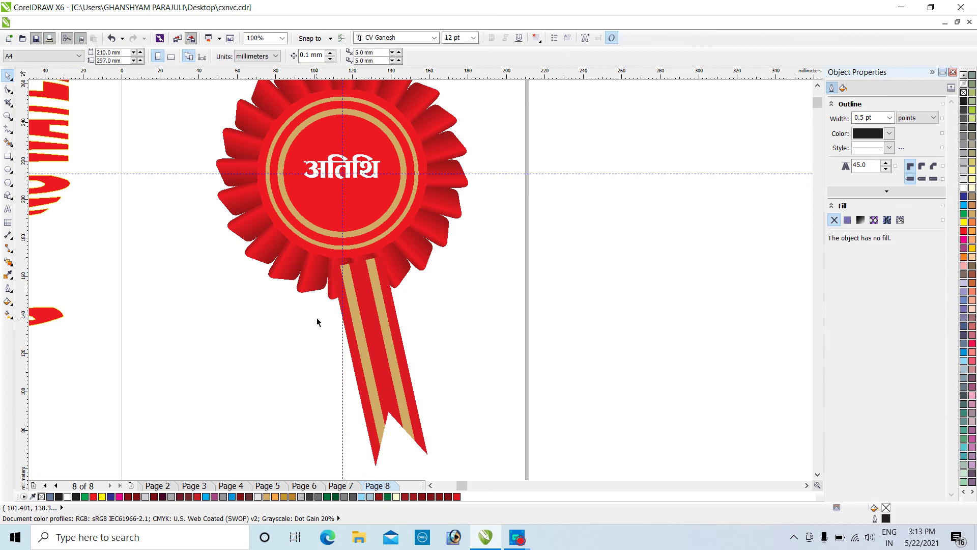
click(375, 332)
click(375, 312)
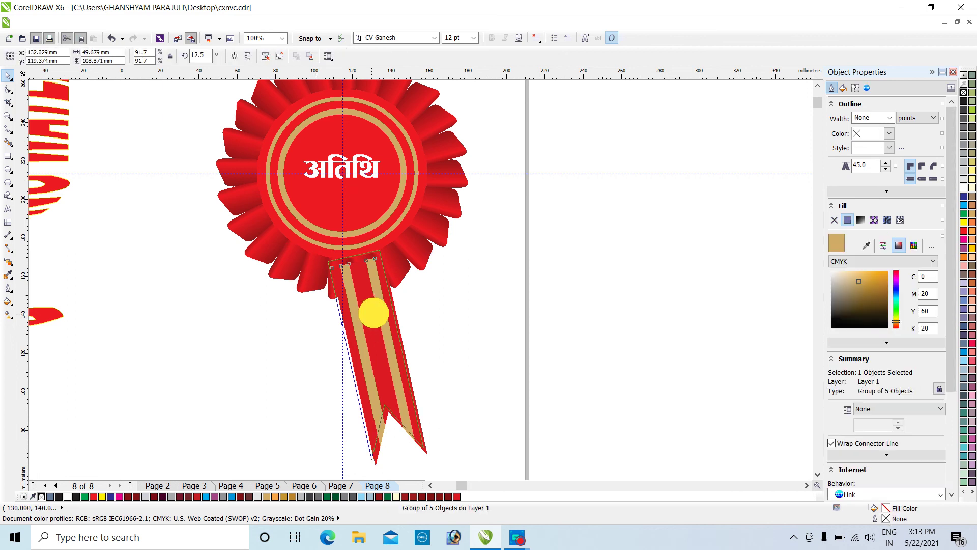
drag(374, 310, 458, 299)
scroll(331, 238, up, 3)
scroll(458, 299, down, 3)
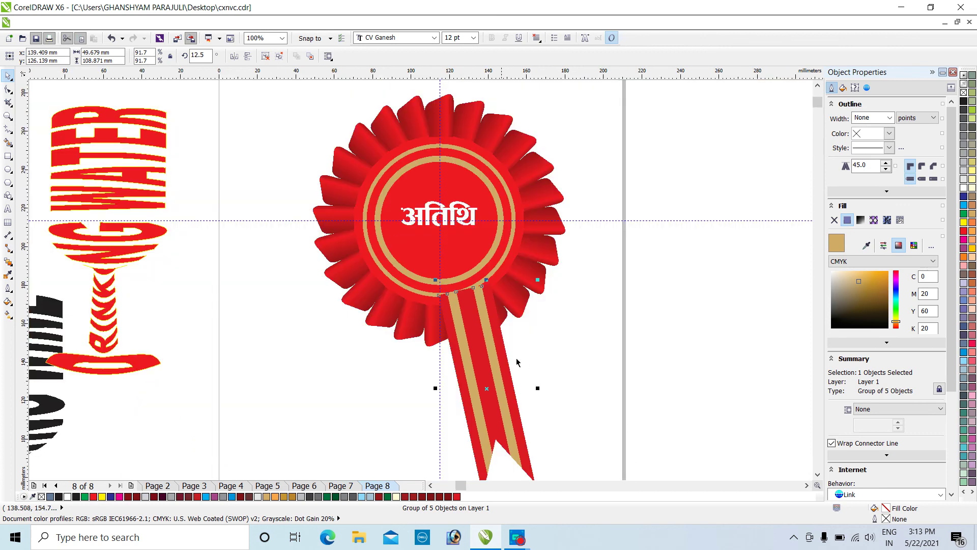
Step: Duplicate the tilted ribbon and mirror the copy horizontally to the left side of the badge
key(ctrl+d)
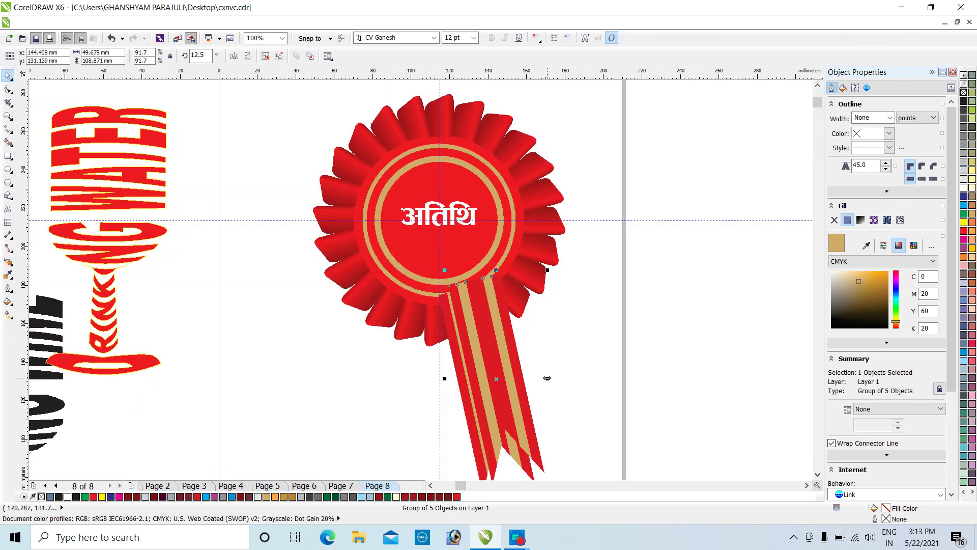
drag(547, 378, 428, 391)
click(594, 364)
Step: Move the mirrored ribbon down and left so its upper end lines up with the right ribbon at the centre guideline
click(412, 338)
scroll(430, 279, up, 2)
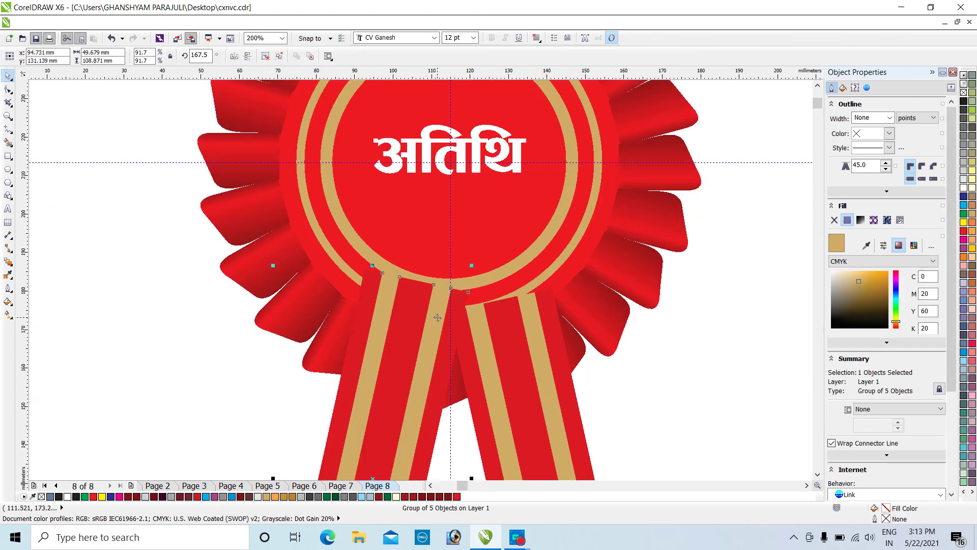
drag(438, 317, 387, 295)
scroll(435, 331, up, 4)
scroll(388, 295, down, 4)
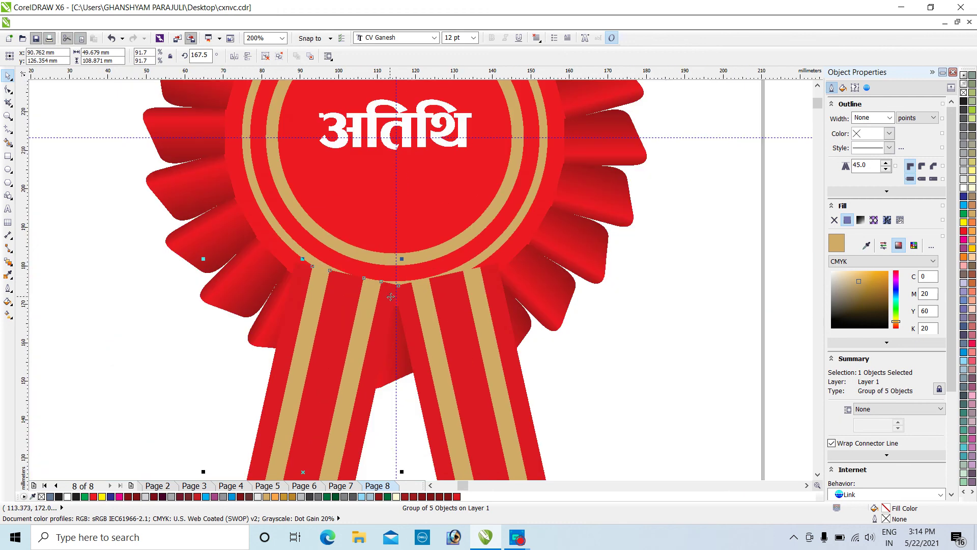
Step: Send both tilted ribbon tails behind the rosette's pleats and circles, then clear the selection
scroll(391, 297, down, 4)
drag(549, 436, 360, 279)
scroll(438, 316, up, 4)
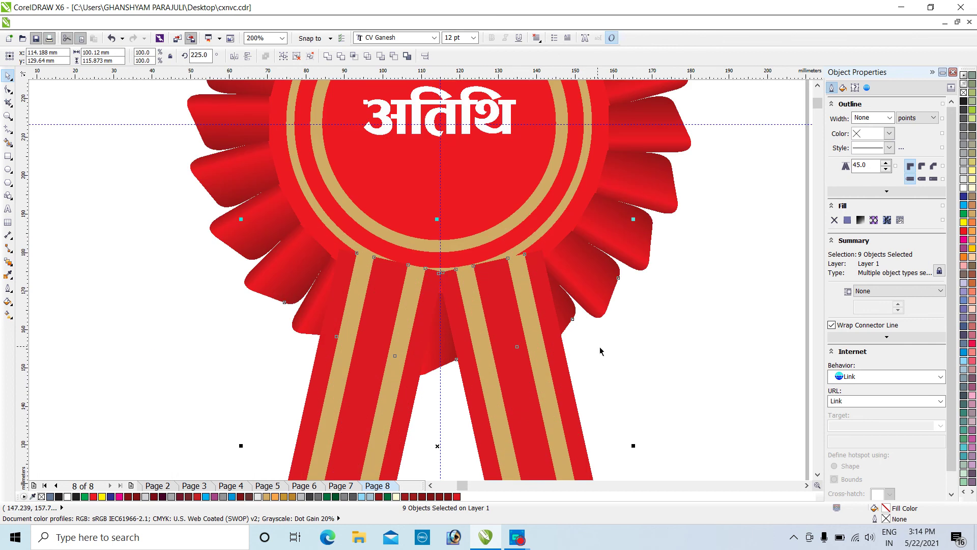
click(600, 351)
click(391, 353)
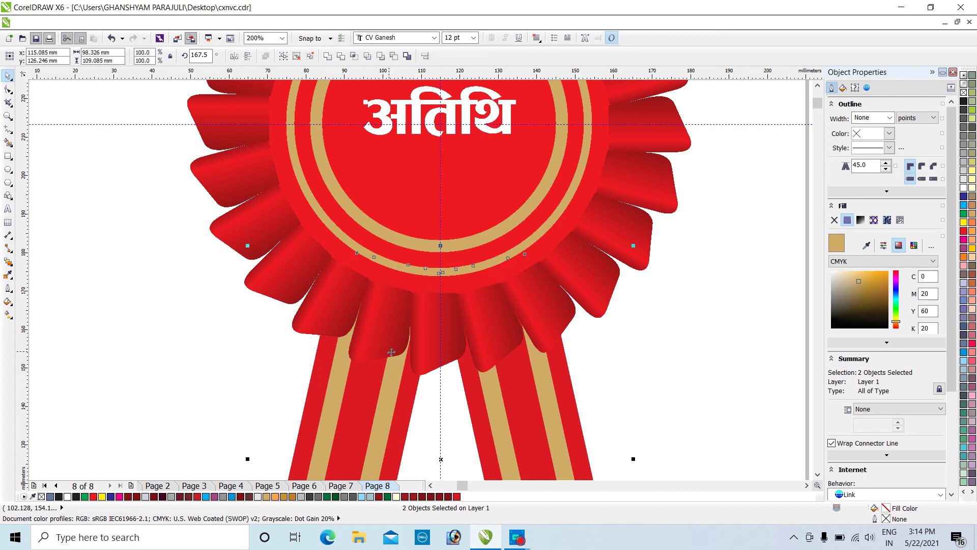
scroll(446, 313, up, 1)
scroll(503, 301, down, 3)
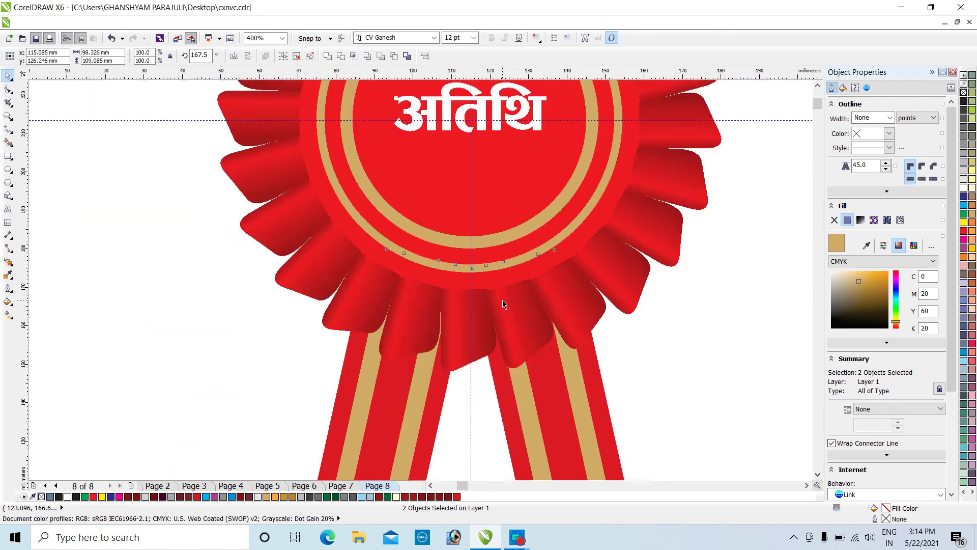
scroll(507, 304, down, 1)
click(565, 290)
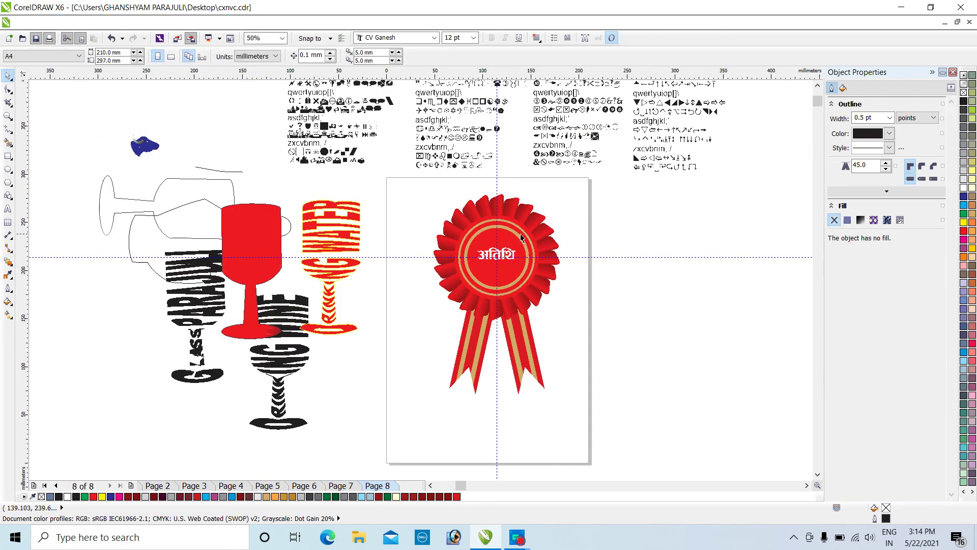
Step: Examine the whole badge, from the pleated rosette and its text down to the notched ribbon ends
scroll(520, 234, up, 1)
click(807, 485)
click(807, 485)
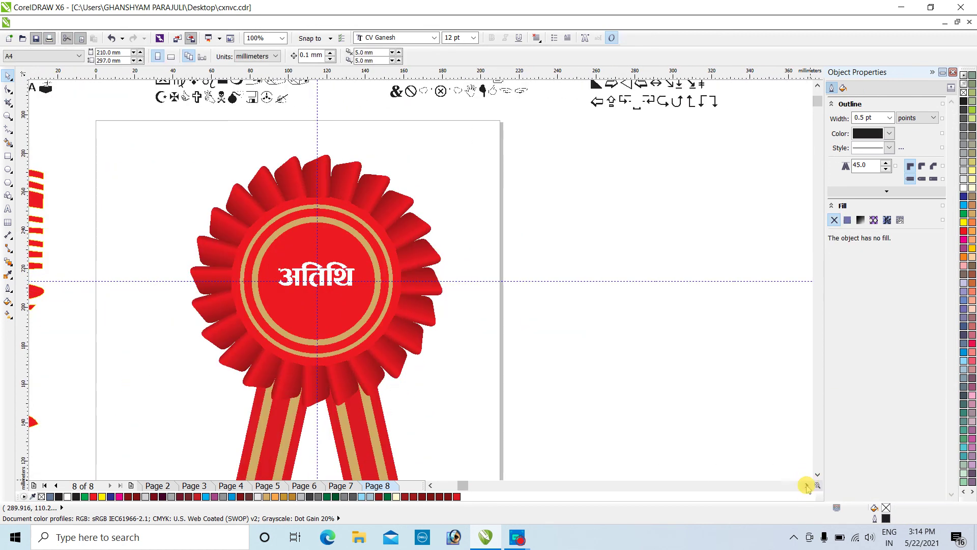
click(820, 472)
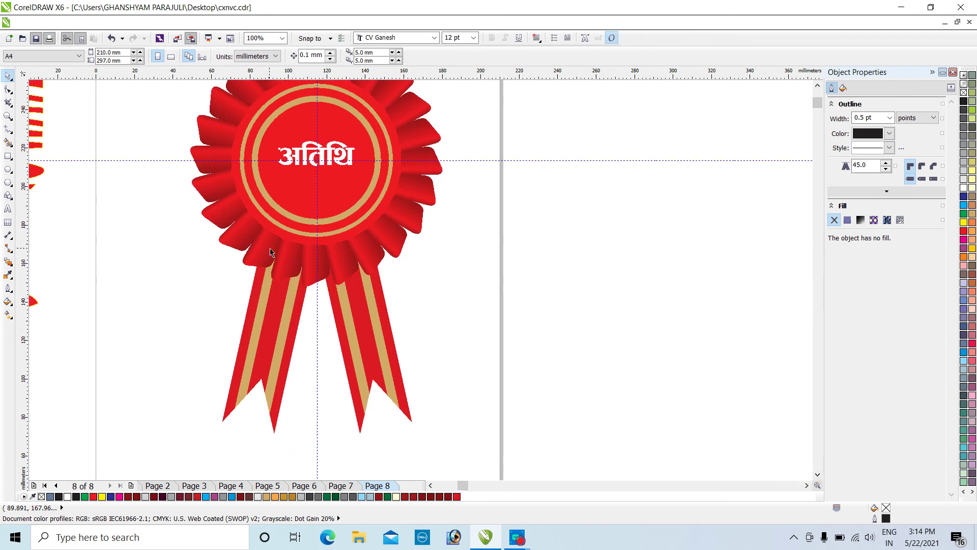
scroll(273, 255, down, 1)
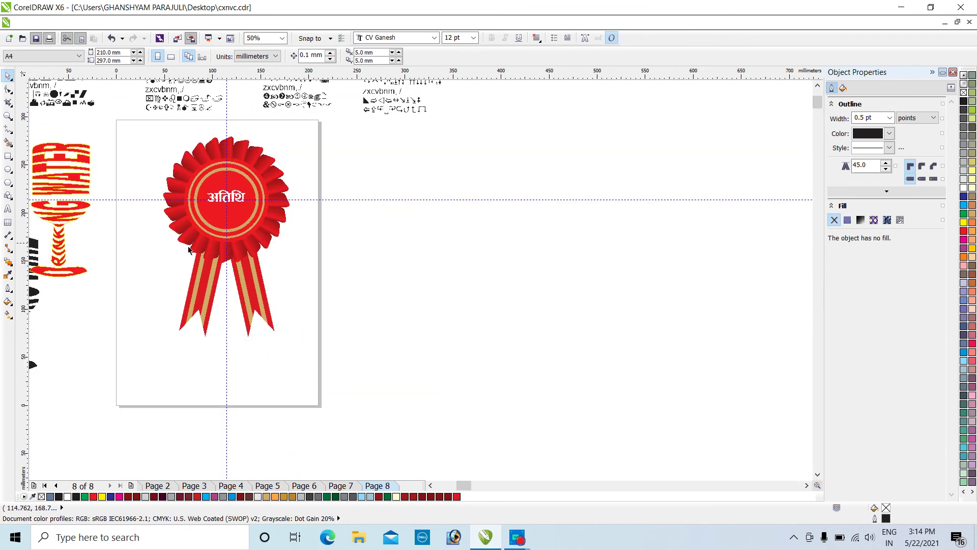
click(431, 485)
scroll(355, 191, up, 1)
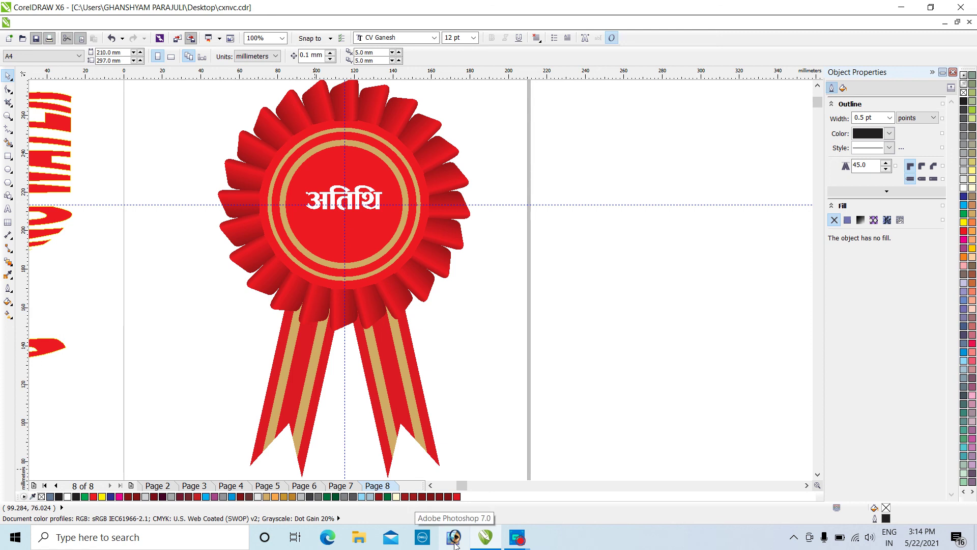
click(521, 537)
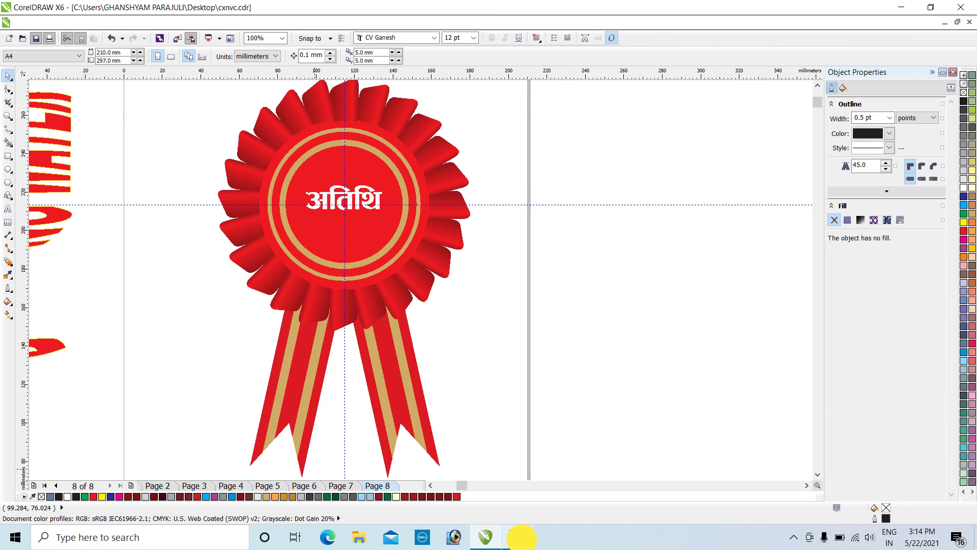
click(549, 482)
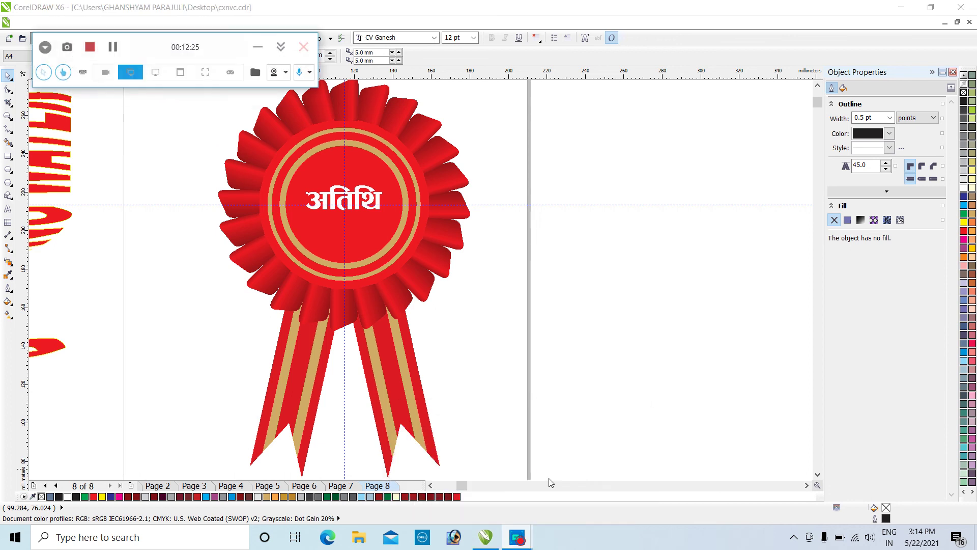